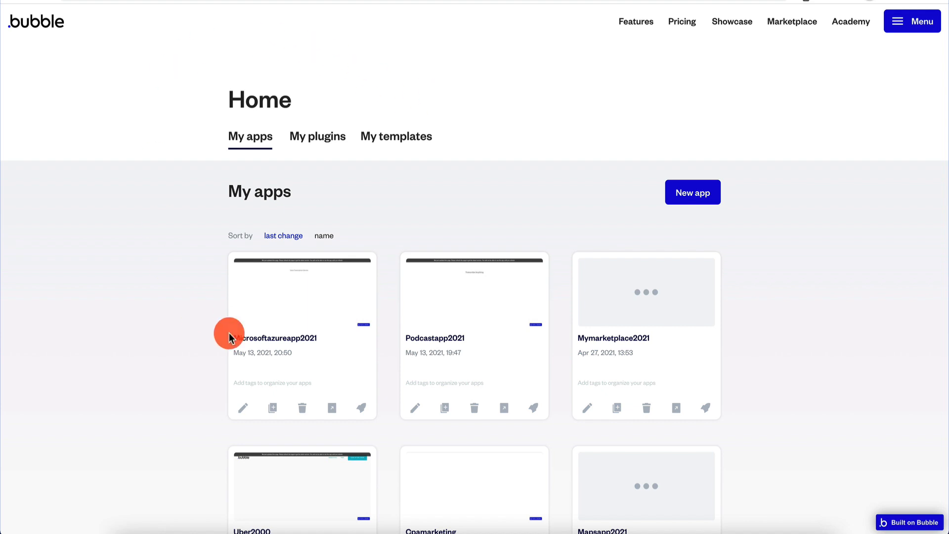
pyautogui.scroll(-5, 202, 251)
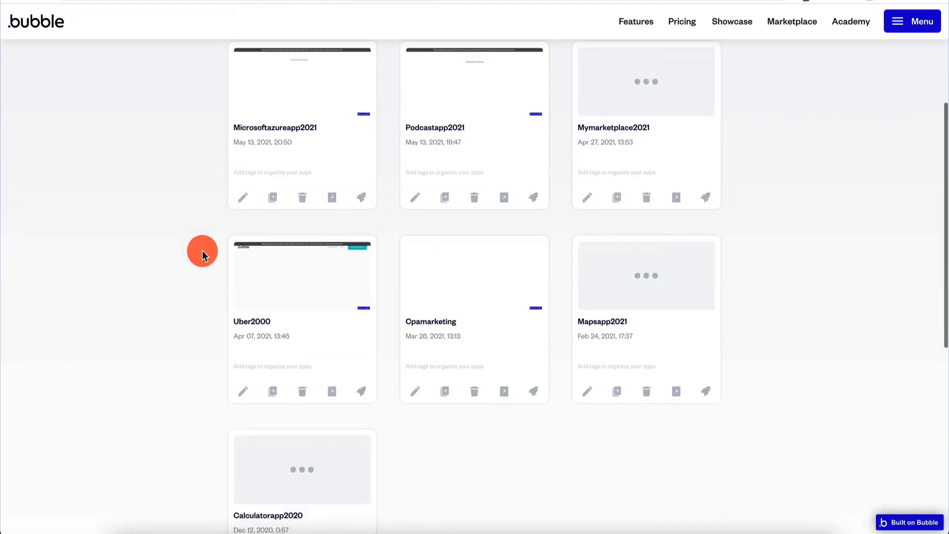
pyautogui.scroll(5, 202, 251)
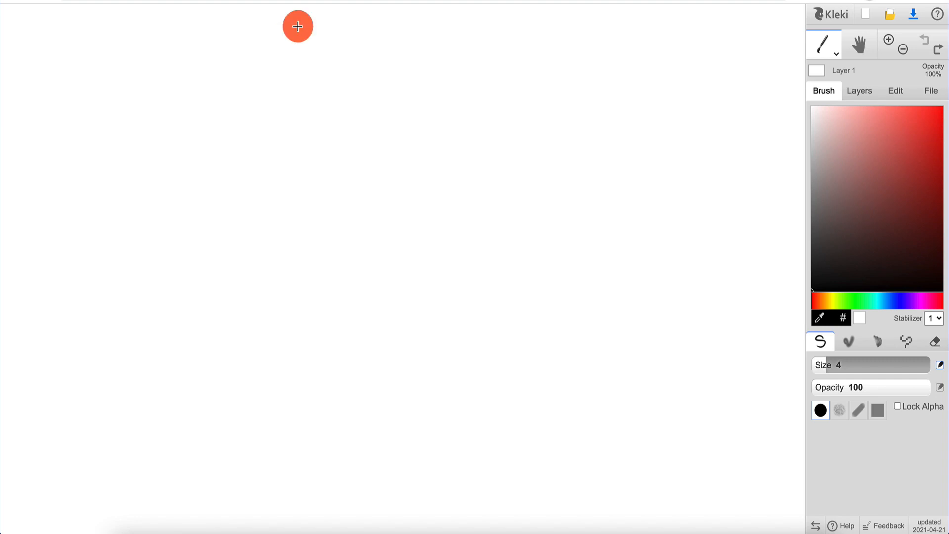
# Step: In Kleki, handwrite the letters MVC as a heading near the upper edge of the blank canvas
pyautogui.moveTo(346, 37)
pyautogui.mouseDown()
pyautogui.moveTo(346, 98)
pyautogui.moveTo(376, 62)
pyautogui.moveTo(386, 113)
pyautogui.mouseUp()
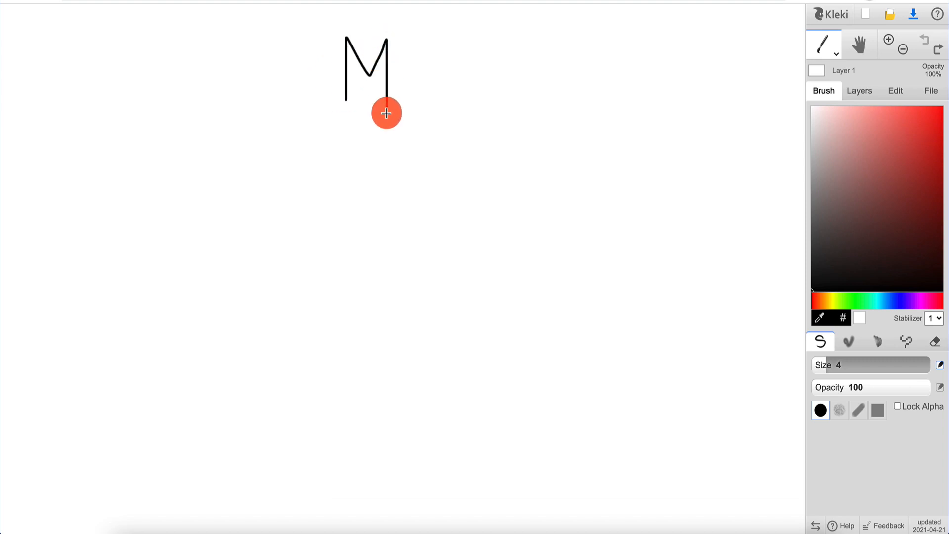
pyautogui.moveTo(410, 36)
pyautogui.mouseDown()
pyautogui.moveTo(424, 70)
pyautogui.moveTo(453, 23)
pyautogui.mouseUp()
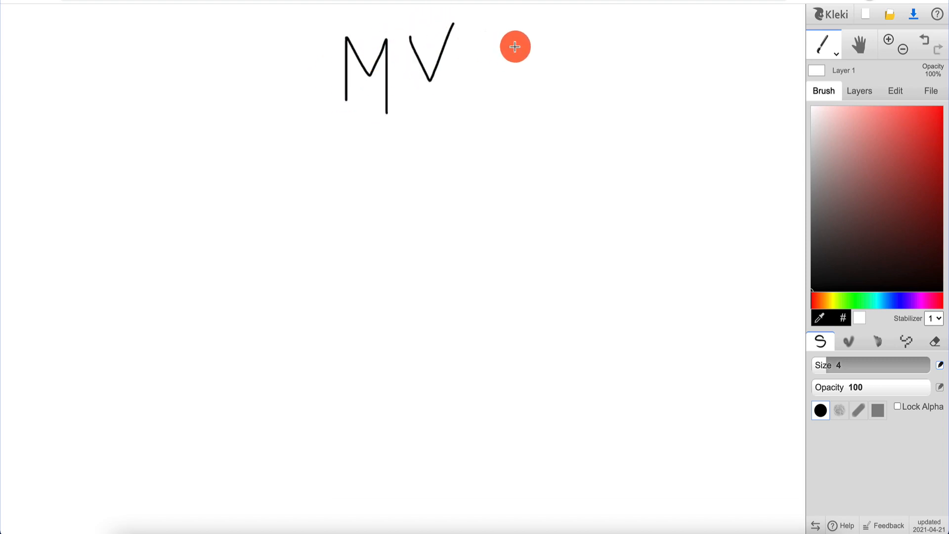
pyautogui.moveTo(516, 47)
pyautogui.mouseDown()
pyautogui.moveTo(462, 74)
pyautogui.moveTo(514, 110)
pyautogui.mouseUp()
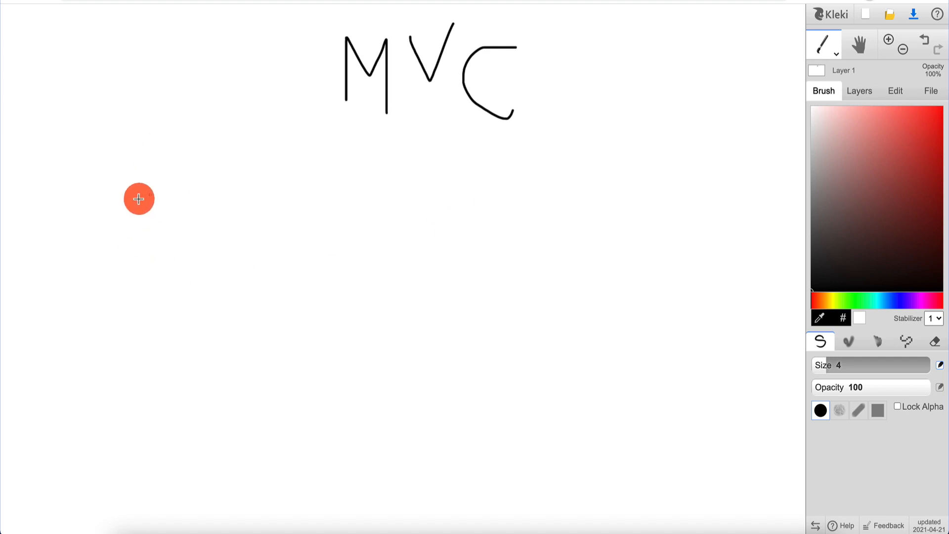
# Step: Draw three circled letters V, C and M in a row from left to right below the MVC heading
pyautogui.moveTo(113, 208)
pyautogui.mouseDown()
pyautogui.moveTo(131, 251)
pyautogui.moveTo(160, 177)
pyautogui.mouseUp()
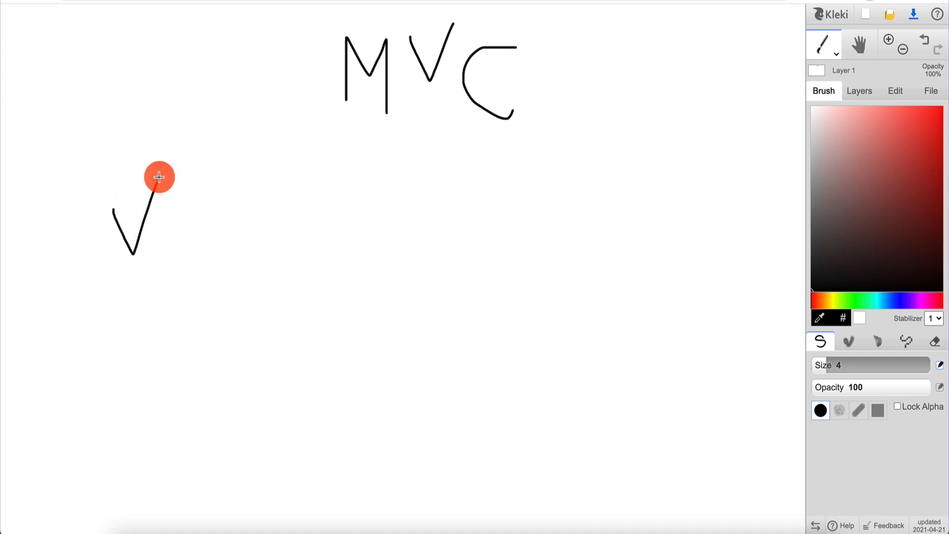
pyautogui.moveTo(100, 187)
pyautogui.mouseDown()
pyautogui.moveTo(121, 230)
pyautogui.moveTo(212, 213)
pyautogui.moveTo(74, 274)
pyautogui.moveTo(126, 287)
pyautogui.mouseUp()
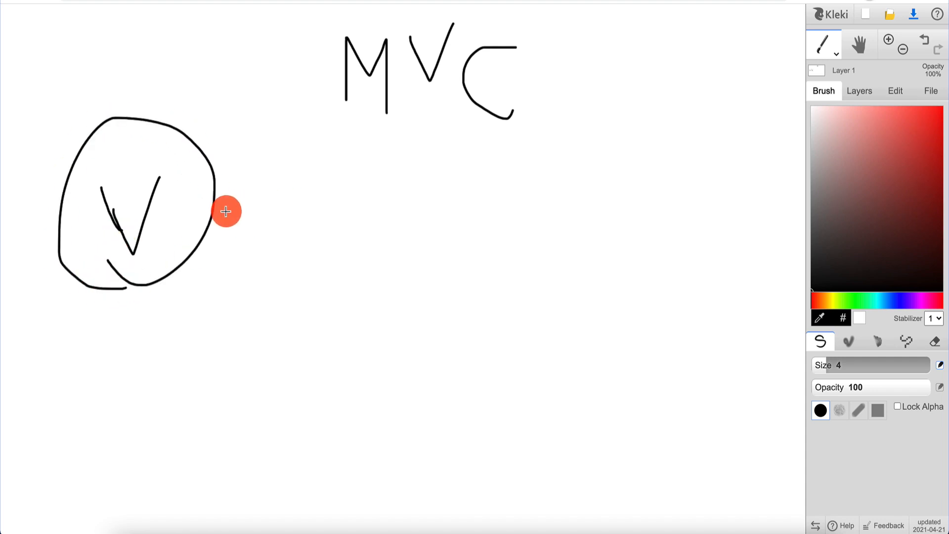
pyautogui.moveTo(408, 262)
pyautogui.mouseDown()
pyautogui.moveTo(422, 204)
pyautogui.moveTo(455, 195)
pyautogui.mouseUp()
pyautogui.moveTo(413, 217); pyautogui.dragTo(458, 267)
pyautogui.moveTo(414, 319)
pyautogui.mouseDown()
pyautogui.moveTo(506, 288)
pyautogui.moveTo(446, 178)
pyautogui.moveTo(392, 335)
pyautogui.moveTo(439, 324)
pyautogui.mouseUp()
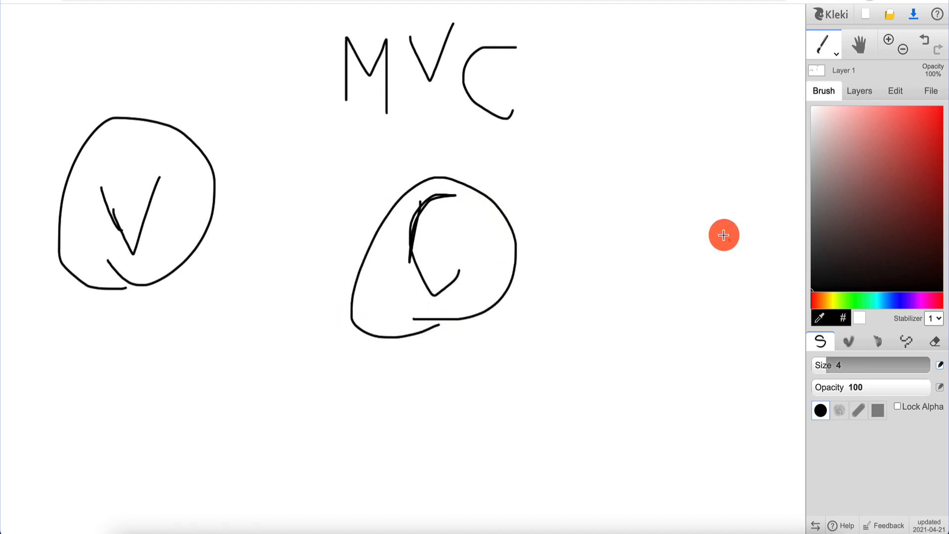
pyautogui.moveTo(709, 215); pyautogui.dragTo(761, 284)
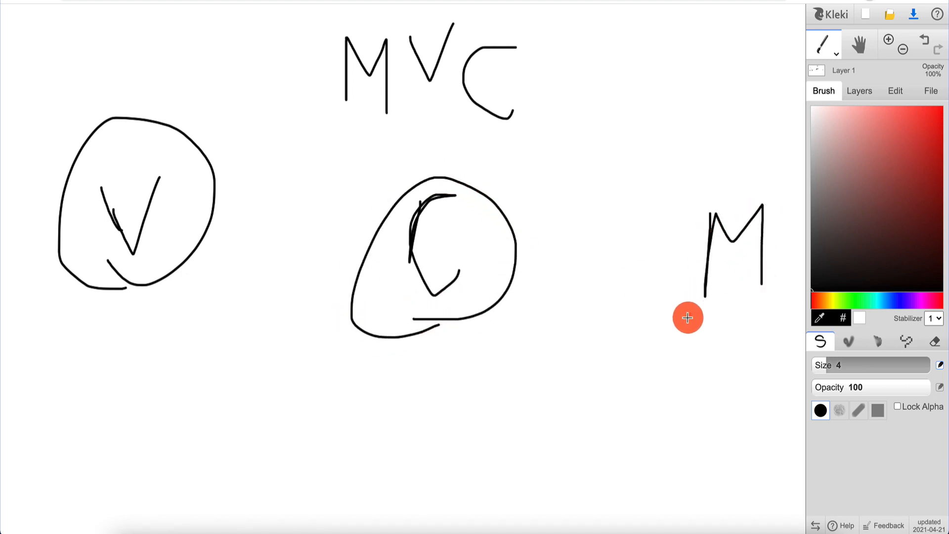
pyautogui.moveTo(686, 320)
pyautogui.mouseDown()
pyautogui.moveTo(790, 285)
pyautogui.moveTo(733, 176)
pyautogui.moveTo(674, 322)
pyautogui.moveTo(697, 324)
pyautogui.mouseUp()
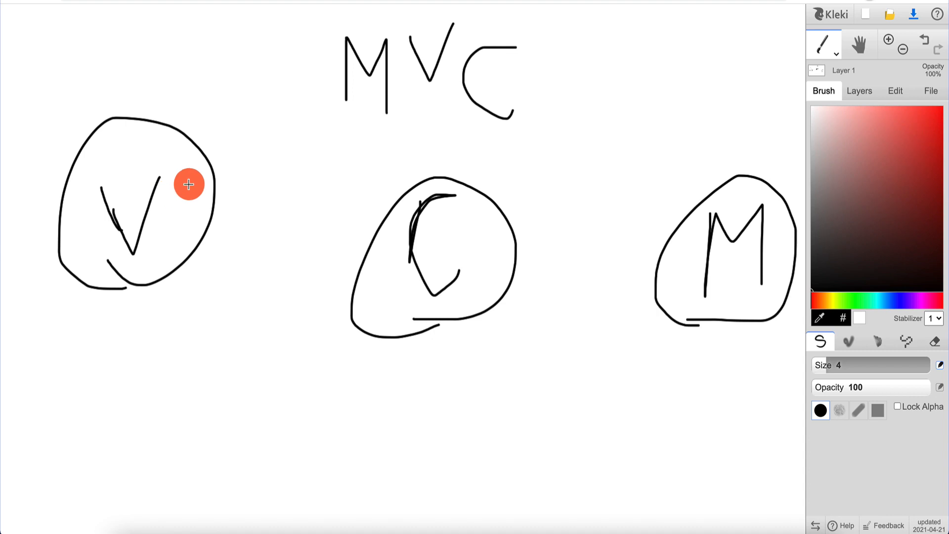
# Step: Draw arrows from V to C and from C to M, plus return arrows from M to C and from C to V
pyautogui.moveTo(215, 201)
pyautogui.mouseDown()
pyautogui.moveTo(340, 216)
pyautogui.moveTo(307, 244)
pyautogui.mouseUp()
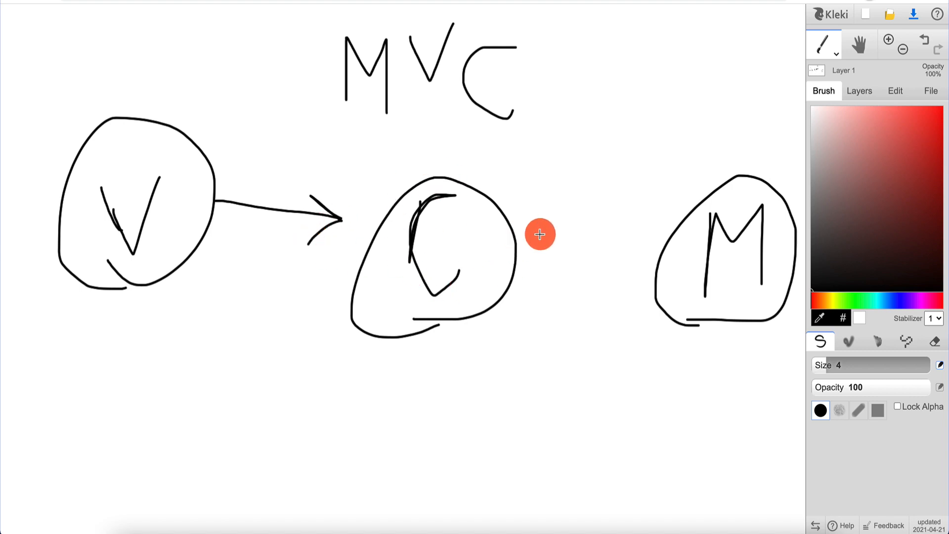
pyautogui.moveTo(516, 243); pyautogui.dragTo(669, 247)
pyautogui.moveTo(631, 215)
pyautogui.mouseDown()
pyautogui.moveTo(670, 247)
pyautogui.moveTo(617, 295)
pyautogui.mouseUp()
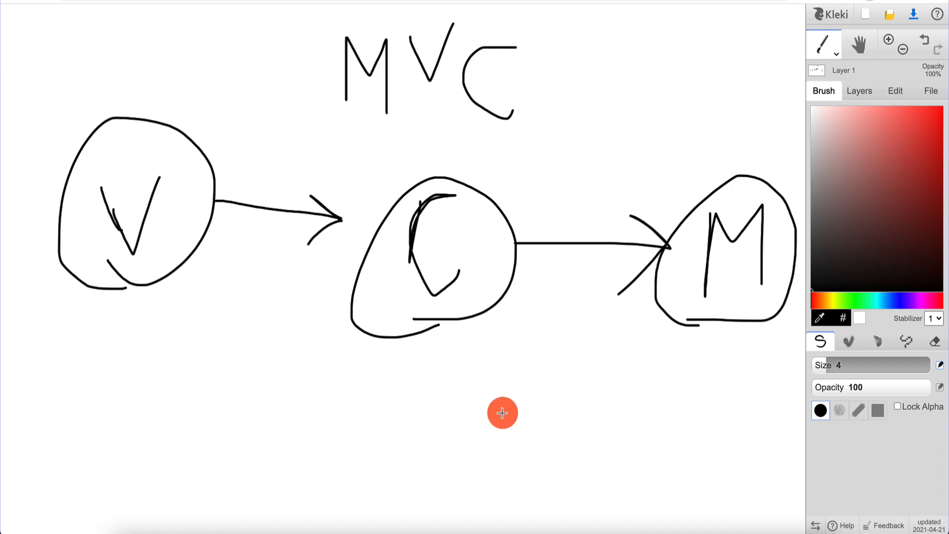
pyautogui.moveTo(659, 309)
pyautogui.mouseDown()
pyautogui.moveTo(528, 310)
pyautogui.moveTo(526, 280)
pyautogui.moveTo(500, 312)
pyautogui.moveTo(556, 353)
pyautogui.mouseUp()
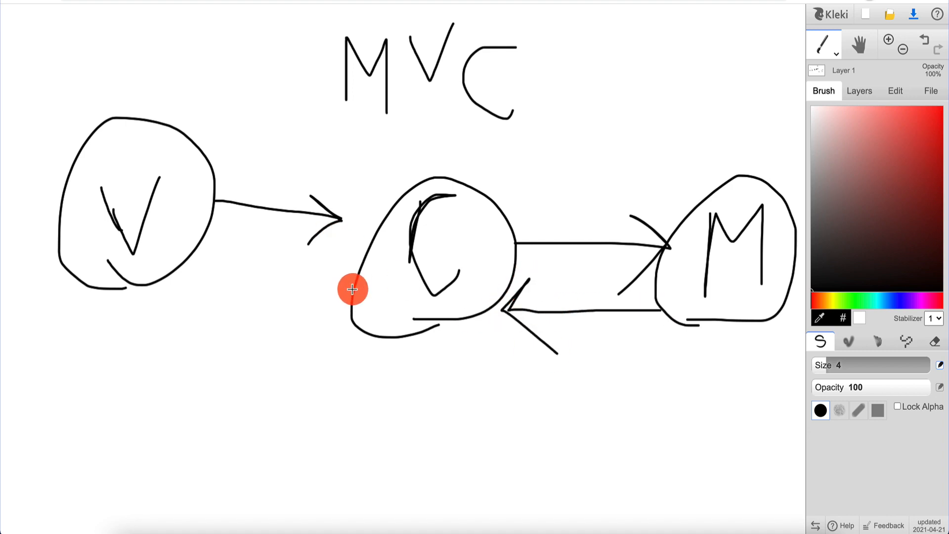
pyautogui.moveTo(352, 289)
pyautogui.mouseDown()
pyautogui.moveTo(216, 269)
pyautogui.moveTo(197, 276)
pyautogui.moveTo(220, 254)
pyautogui.mouseUp()
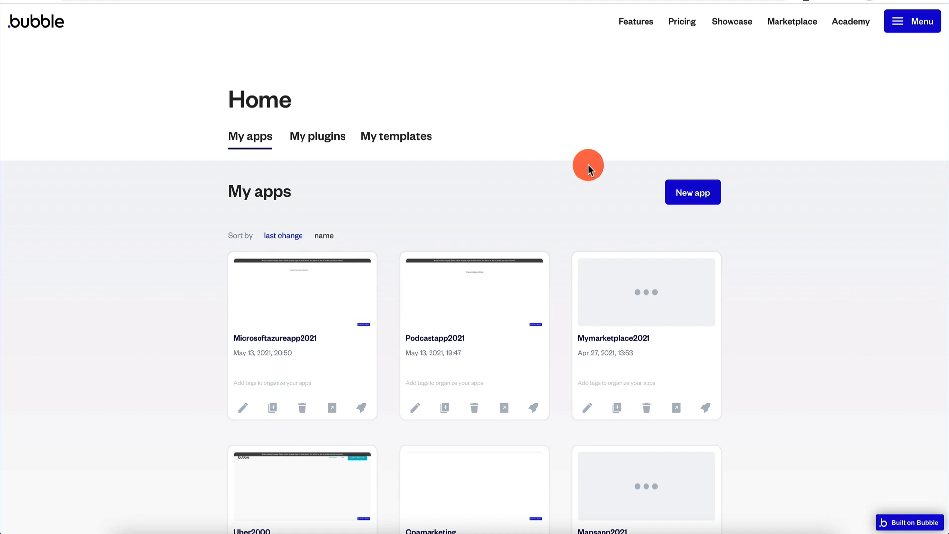
# Step: In Bubble, start a new app named MVCTest and leave its starting template blank
pyautogui.click(690, 192)
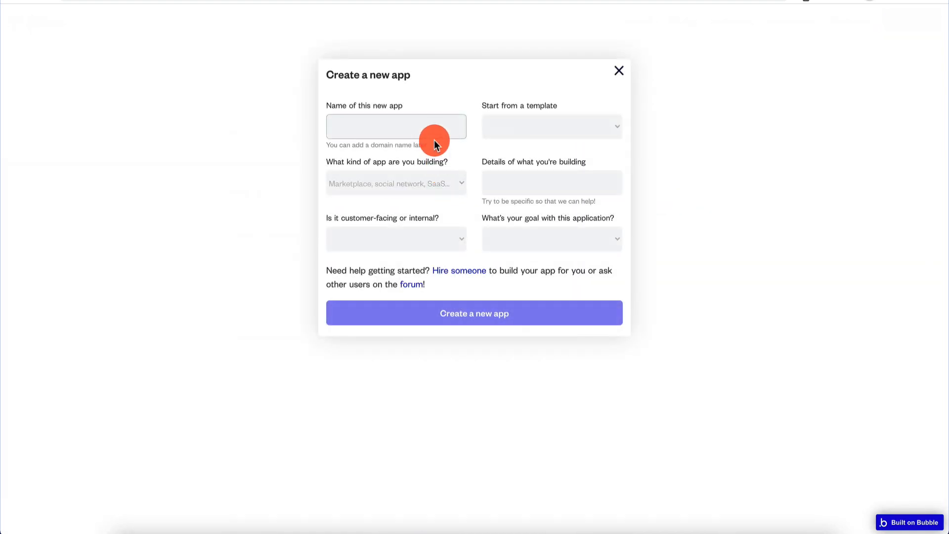
pyautogui.write('MVCTest')
pyautogui.click(547, 128)
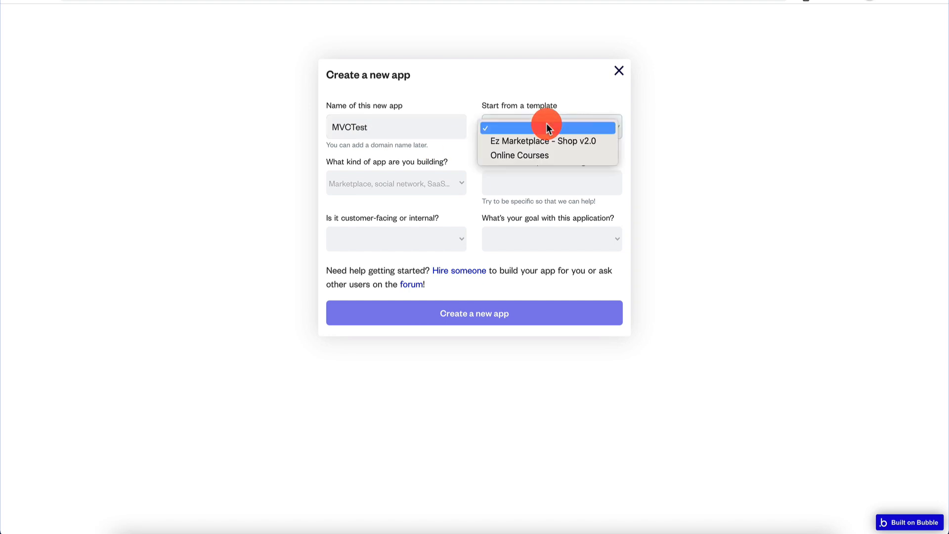
pyautogui.click(547, 128)
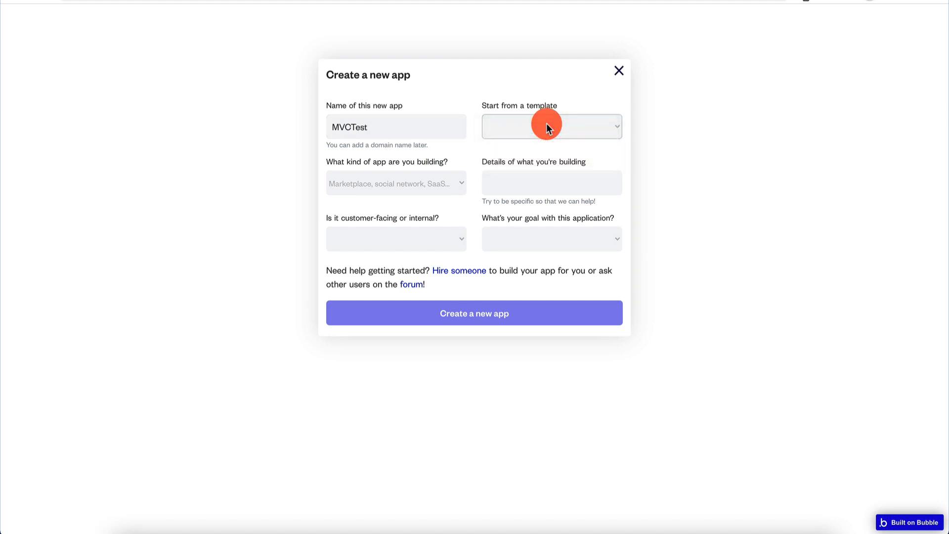
# Step: Set the app kind to Saas, the audience to External or customer-facing and the goal to Start a business, and create the app
pyautogui.click(418, 182)
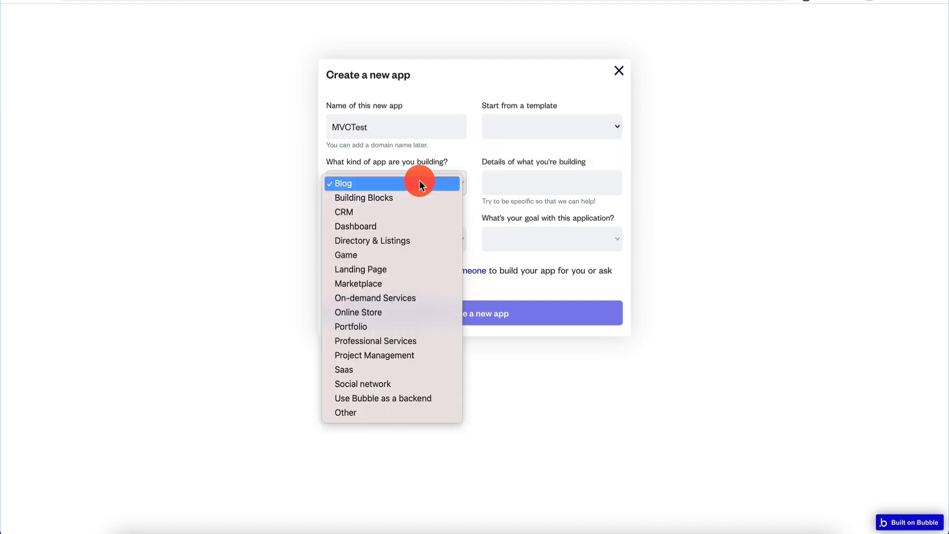
pyautogui.click(381, 369)
pyautogui.click(408, 240)
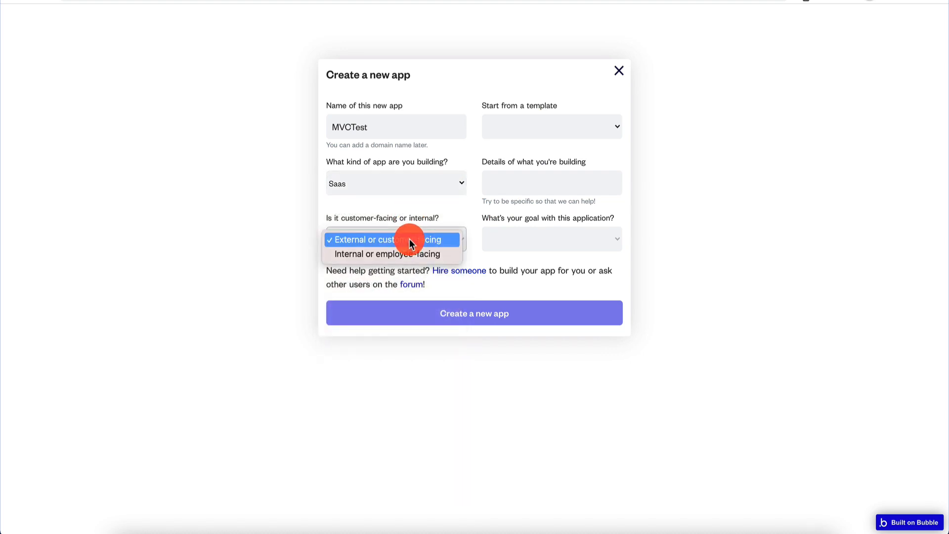
pyautogui.click(409, 239)
pyautogui.click(506, 232)
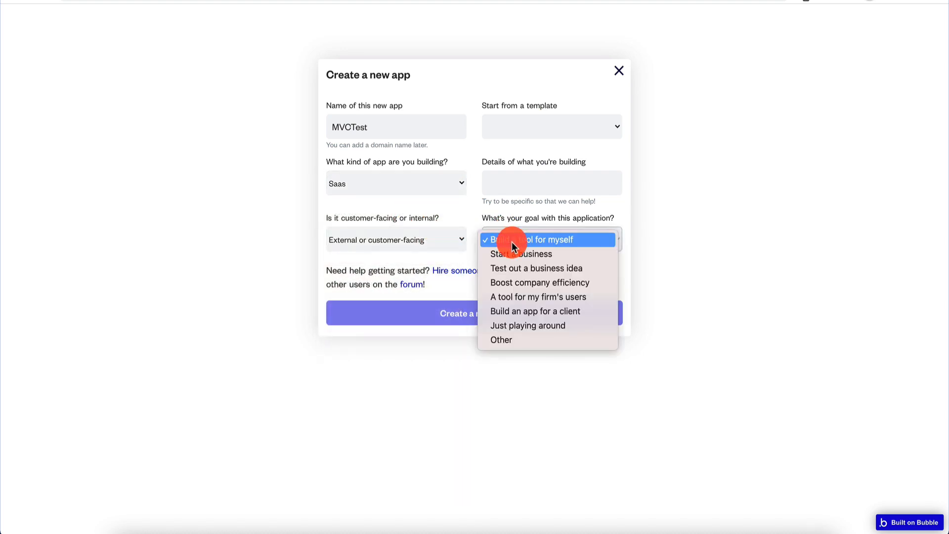
pyautogui.click(529, 255)
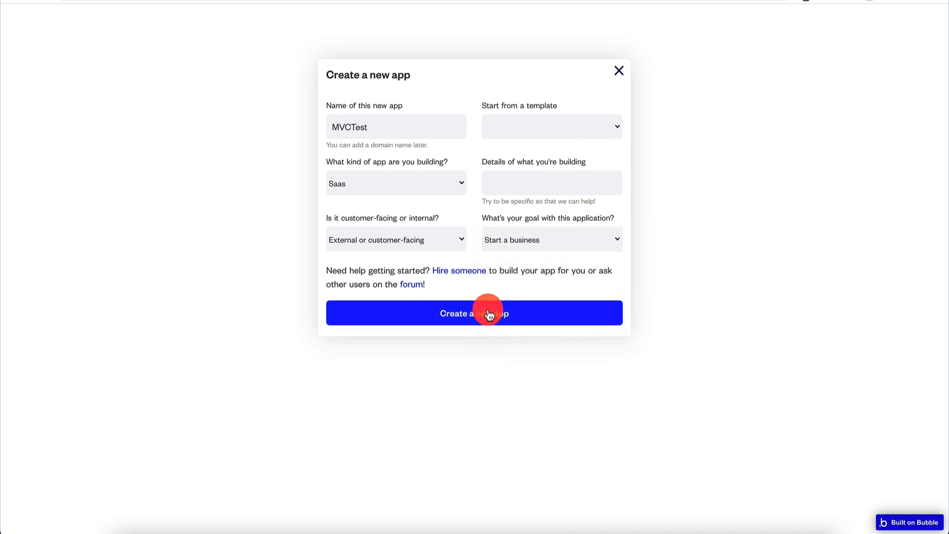
pyautogui.click(489, 315)
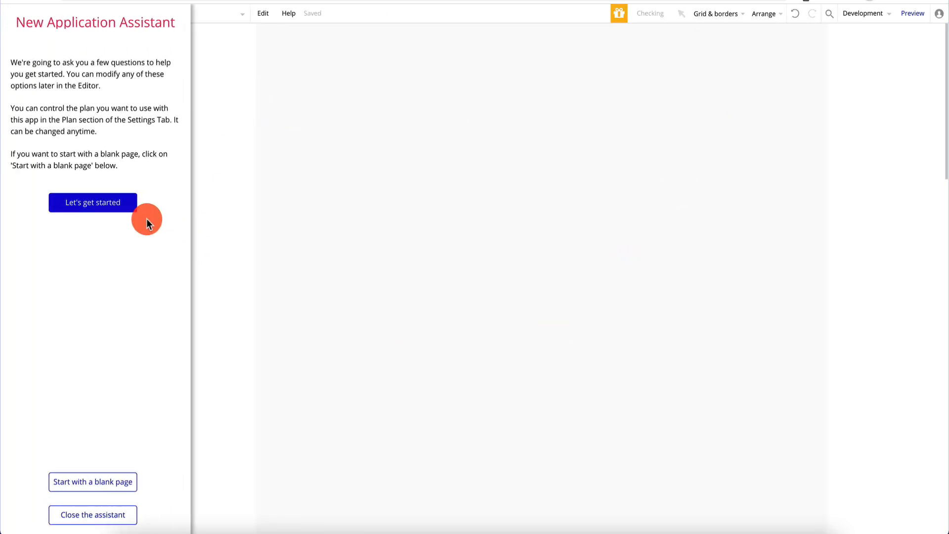
# Step: Choose a blank page in the New Application Assistant and close the assistant
pyautogui.click(104, 486)
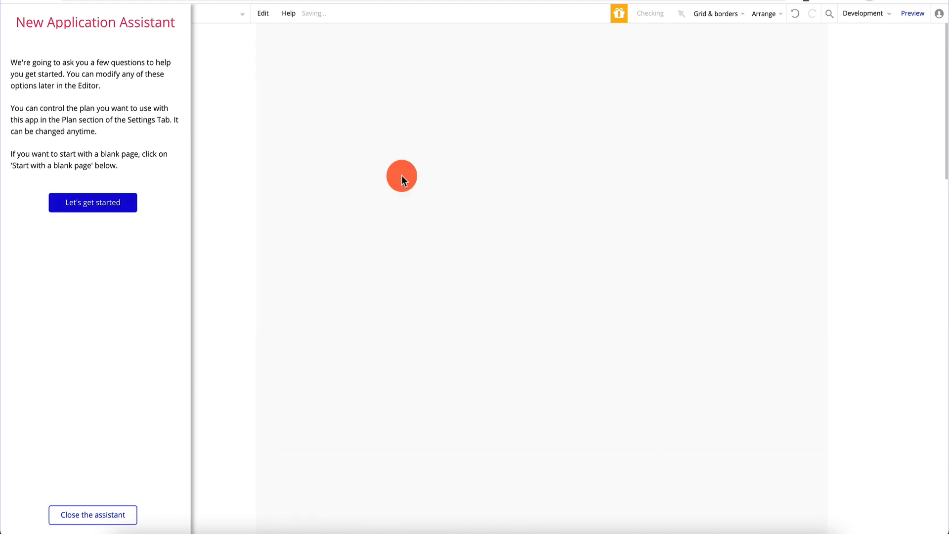
pyautogui.click(101, 515)
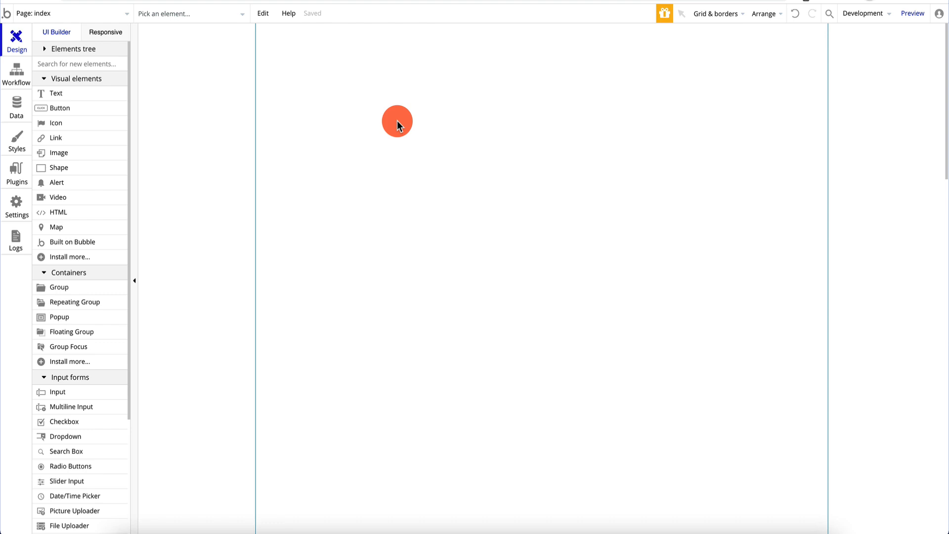
# Step: Draw a text element about 249 by 52 px on the index page and move it to about X 113, Y 123
pyautogui.click(69, 94)
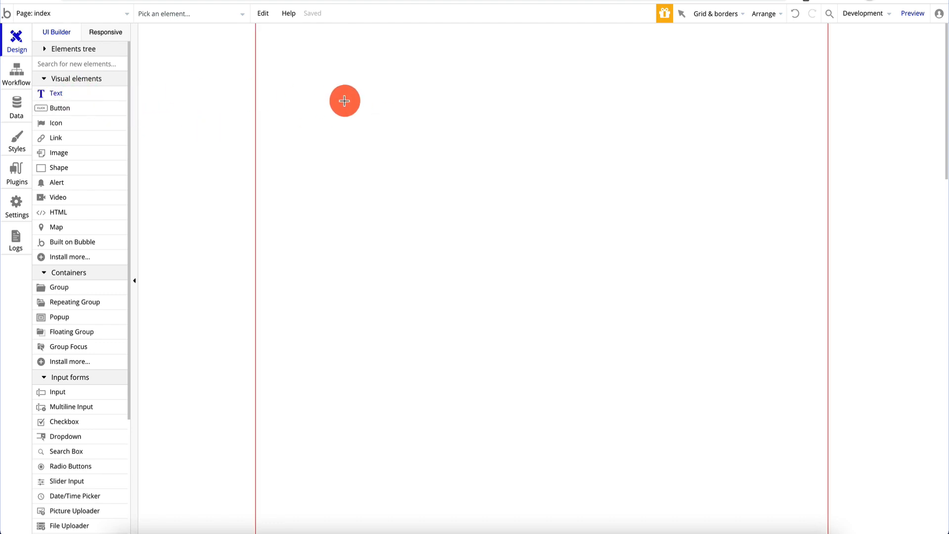
pyautogui.moveTo(352, 88)
pyautogui.mouseDown()
pyautogui.moveTo(409, 114)
pyautogui.moveTo(484, 117)
pyautogui.mouseUp()
pyautogui.moveTo(425, 98); pyautogui.dragTo(405, 108)
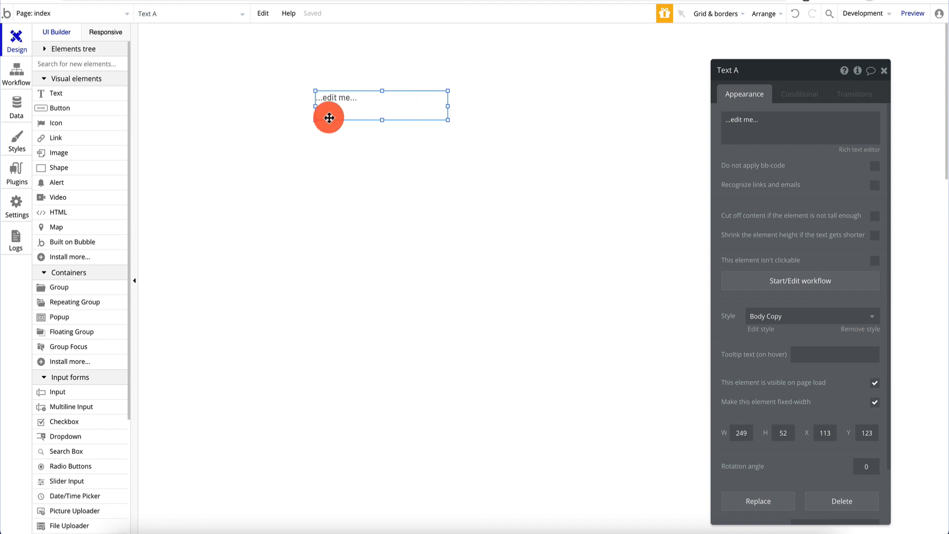
# Step: Place a 150 by 45 px button below the text element, left-aligned with it at about X 113, Y 196
pyautogui.moveTo(100, 107); pyautogui.dragTo(356, 144)
pyautogui.click(349, 97)
pyautogui.click(352, 138)
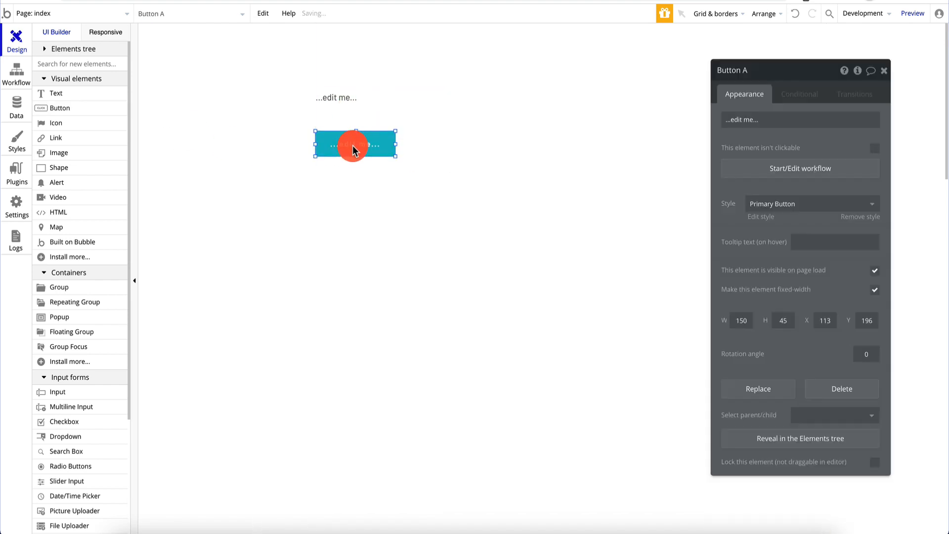
# Step: Delete the text element above the button from the index page
pyautogui.click(364, 110)
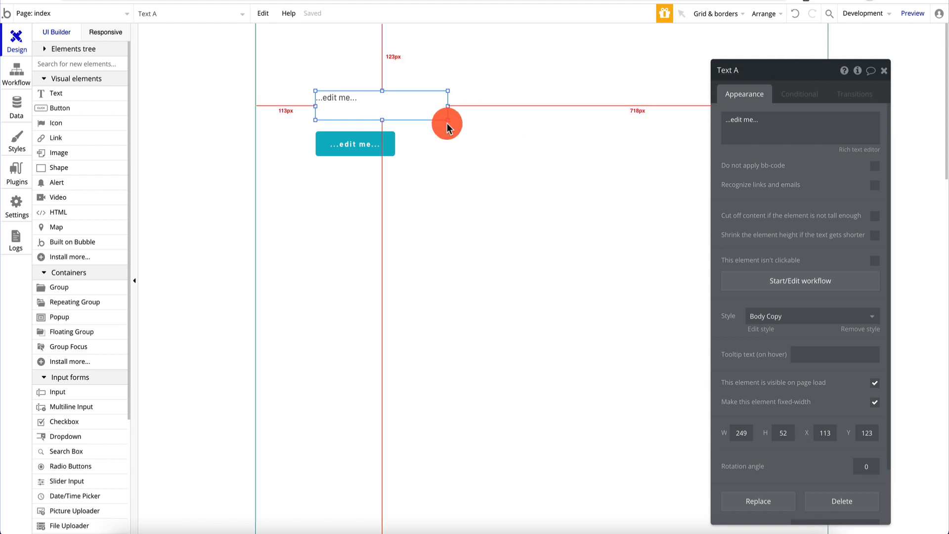
pyautogui.click(357, 144)
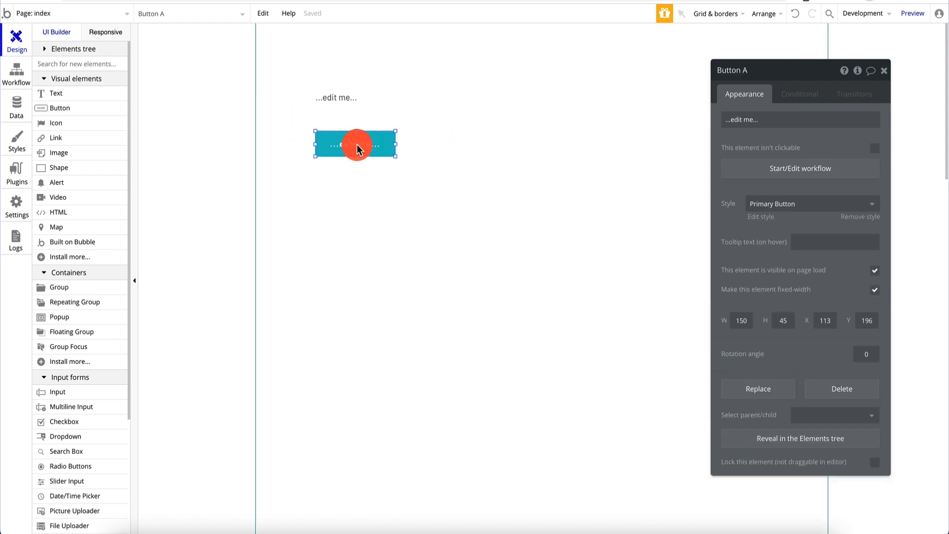
pyautogui.click(378, 109)
pyautogui.press('Delete')
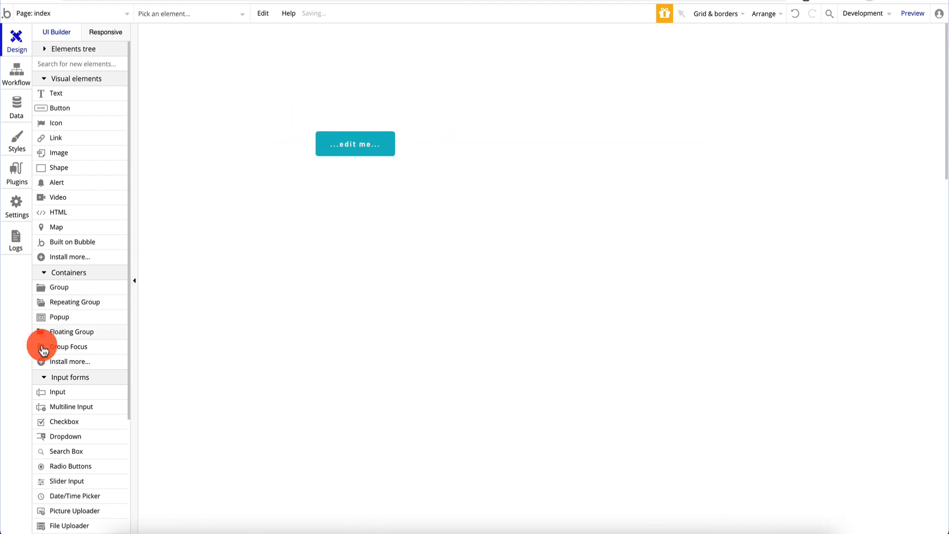
# Step: Place a 250 by 45 px input field at about X 361, Y 144 and move the button directly beneath it, left-aligned
pyautogui.moveTo(51, 401); pyautogui.dragTo(476, 124)
pyautogui.moveTo(366, 144); pyautogui.dragTo(499, 157)
pyautogui.click(501, 121)
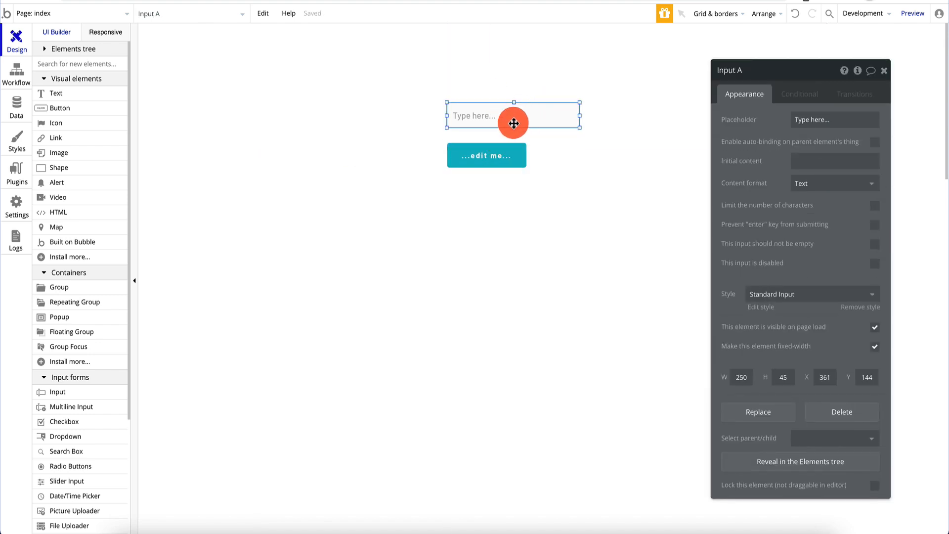
pyautogui.press('alt')
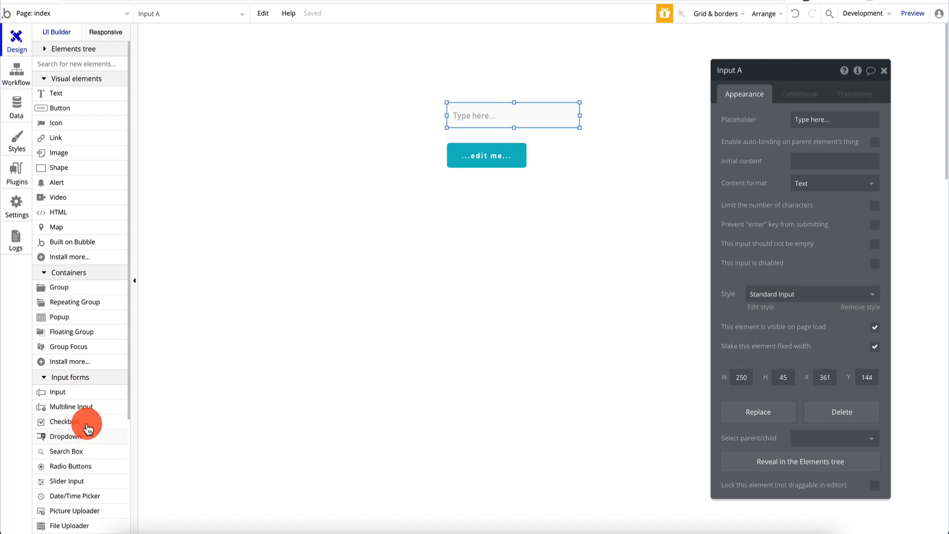
# Step: Place a 180 by 20 px checkbox below the button at about X 228, Y 376
pyautogui.moveTo(95, 426)
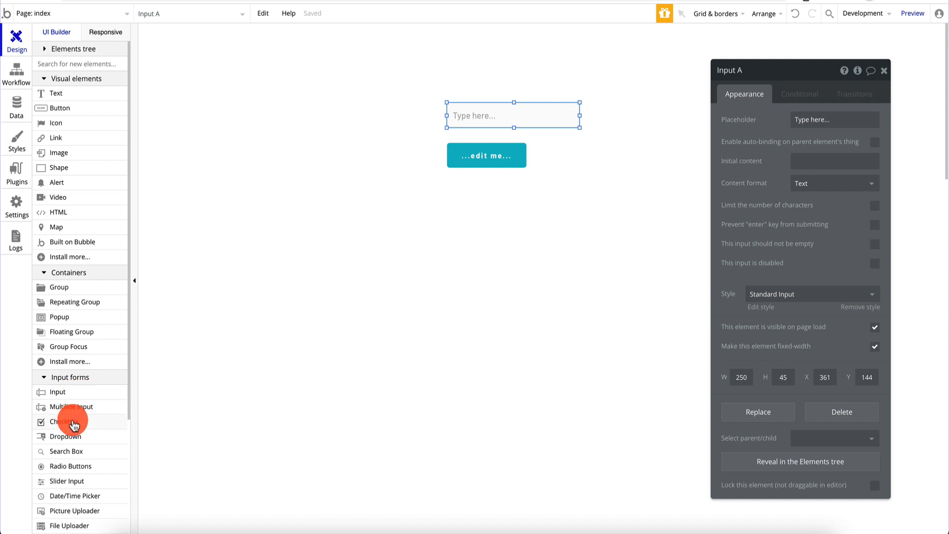
pyautogui.moveTo(70, 423); pyautogui.dragTo(402, 236)
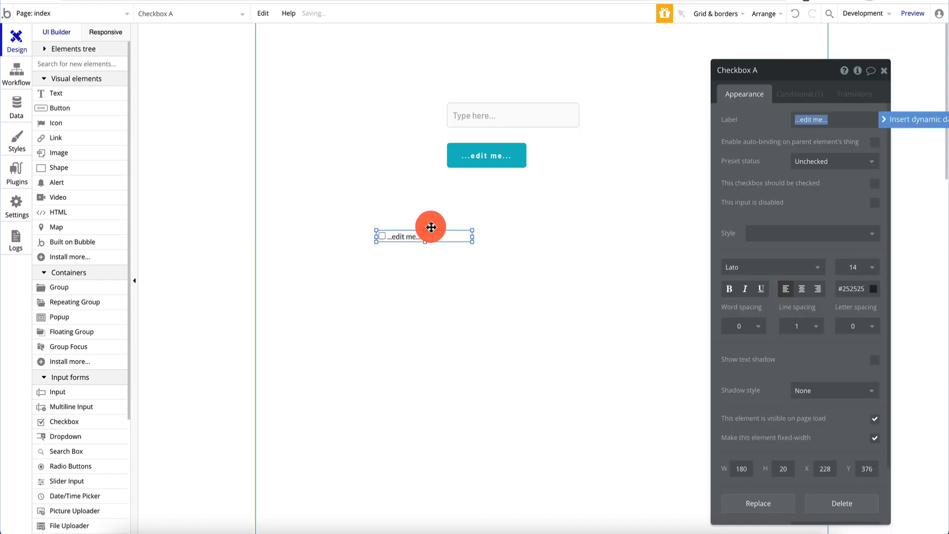
pyautogui.click(399, 250)
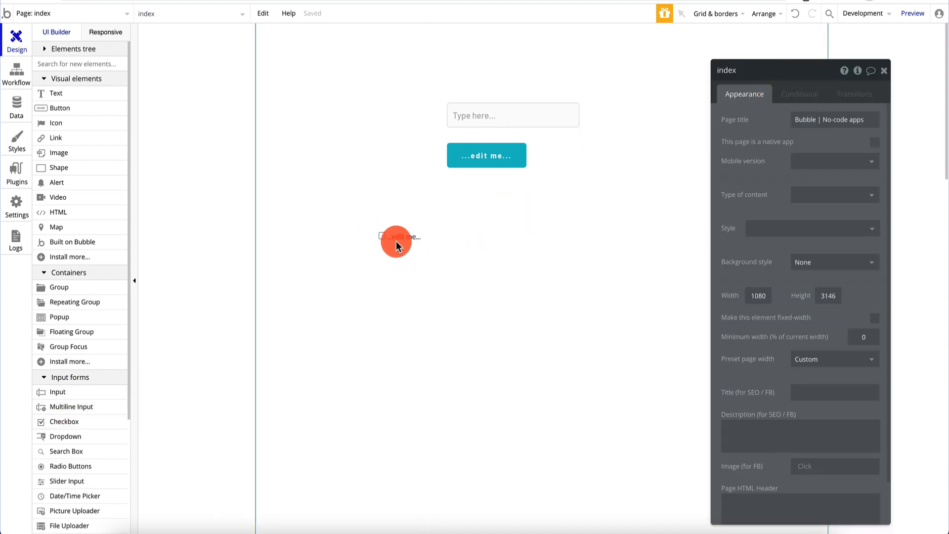
# Step: Delete the checkbox and place a 250 by 45 px dropdown below the button at about X 376, Y 383
pyautogui.click(396, 240)
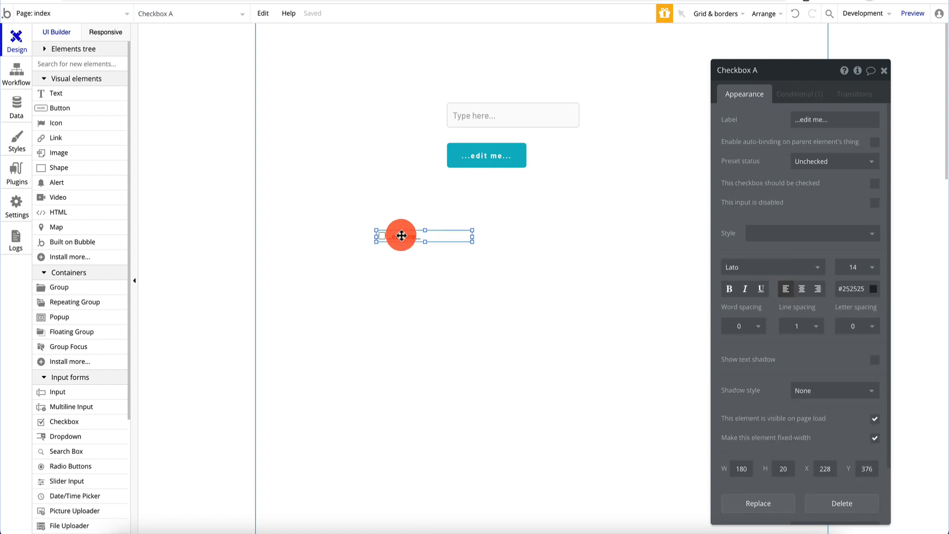
pyautogui.press('Delete')
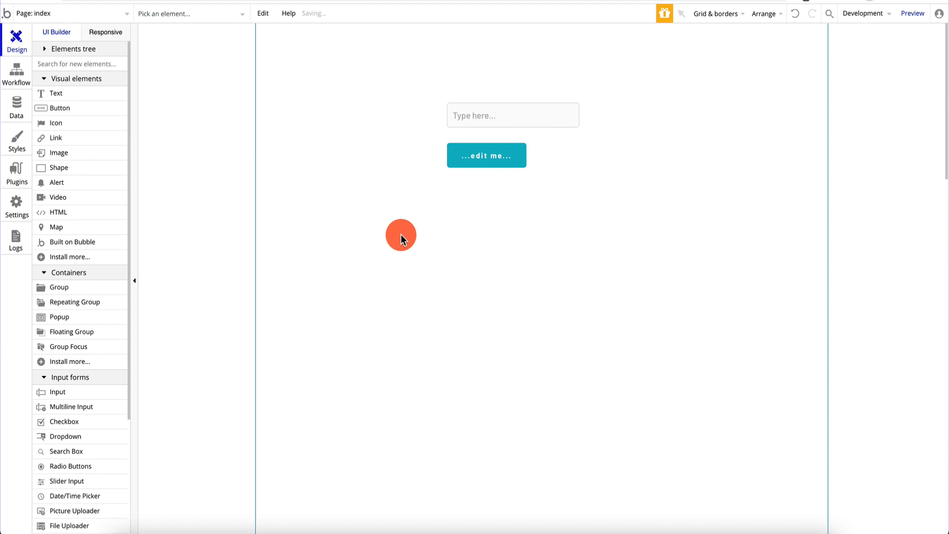
pyautogui.moveTo(79, 436); pyautogui.dragTo(455, 230)
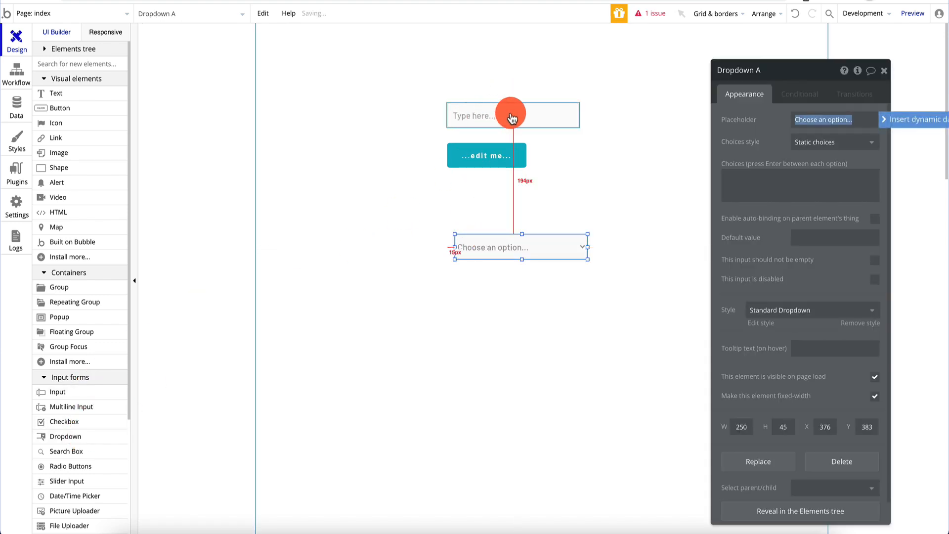
# Step: Switch the dropdown's choices style to Dynamic choices and back to Static choices
pyautogui.click(826, 142)
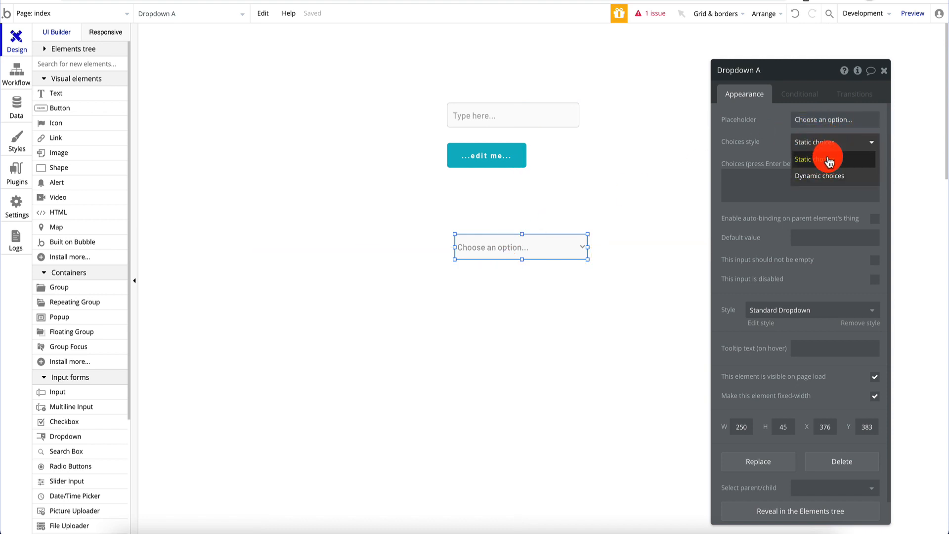
pyautogui.click(829, 159)
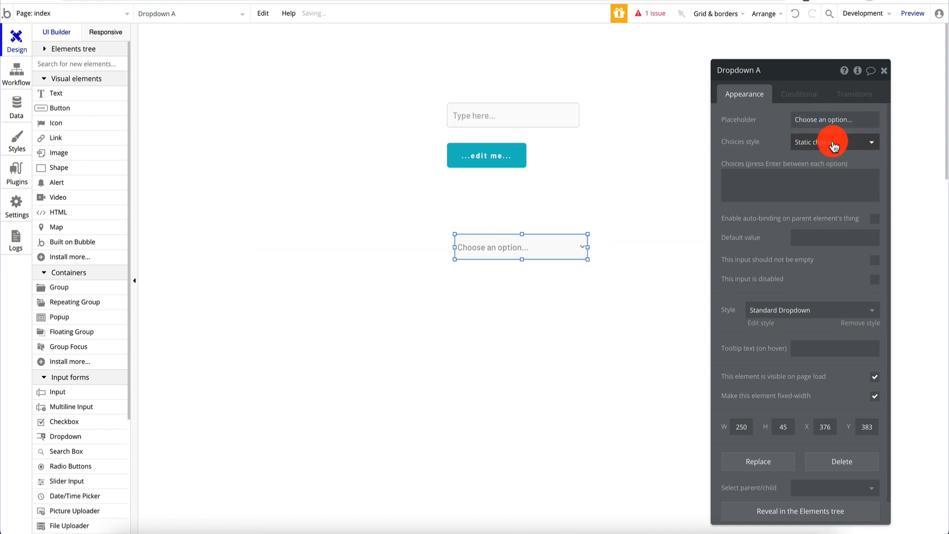
pyautogui.click(834, 147)
pyautogui.click(827, 173)
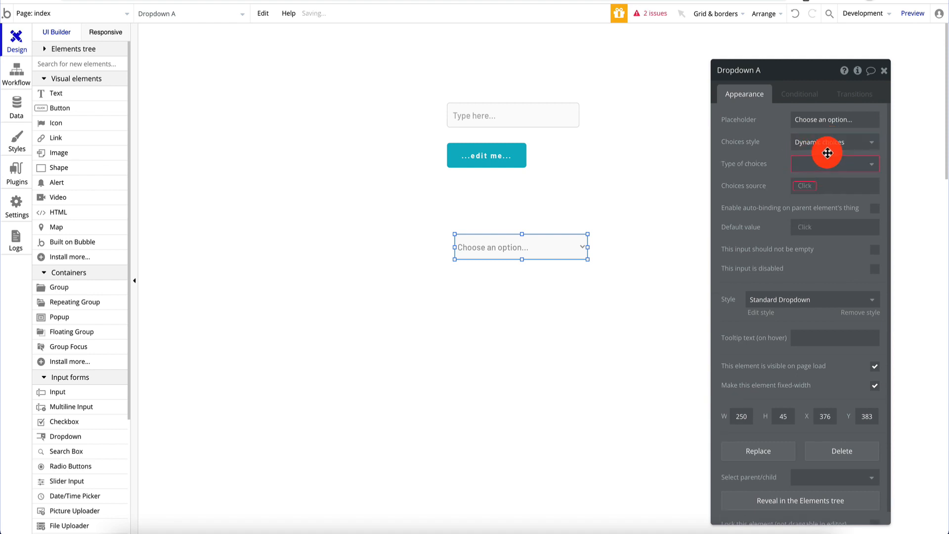
pyautogui.click(828, 144)
pyautogui.click(816, 160)
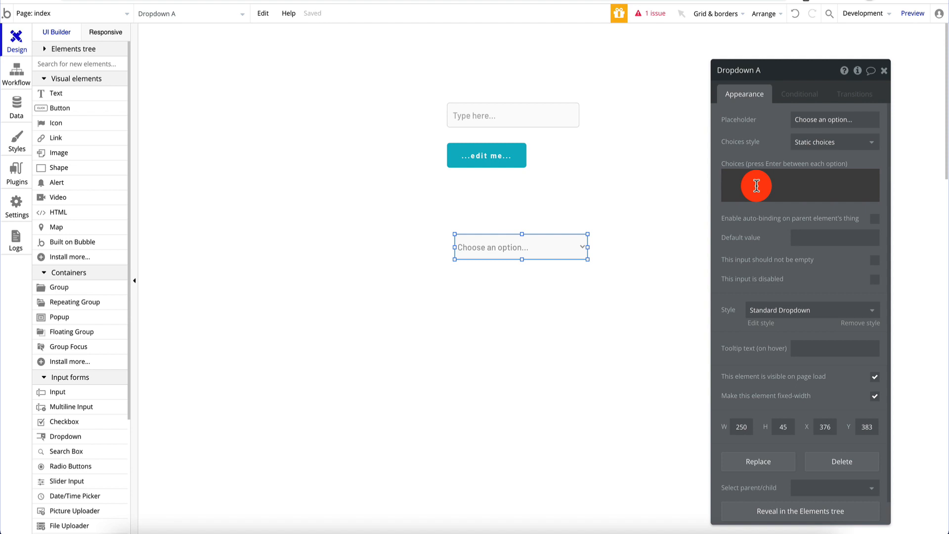
# Step: Enter 1, 2 and 3 on separate lines as the dropdown's static choices
pyautogui.write('1')
pyautogui.write('2')
pyautogui.press('Return')
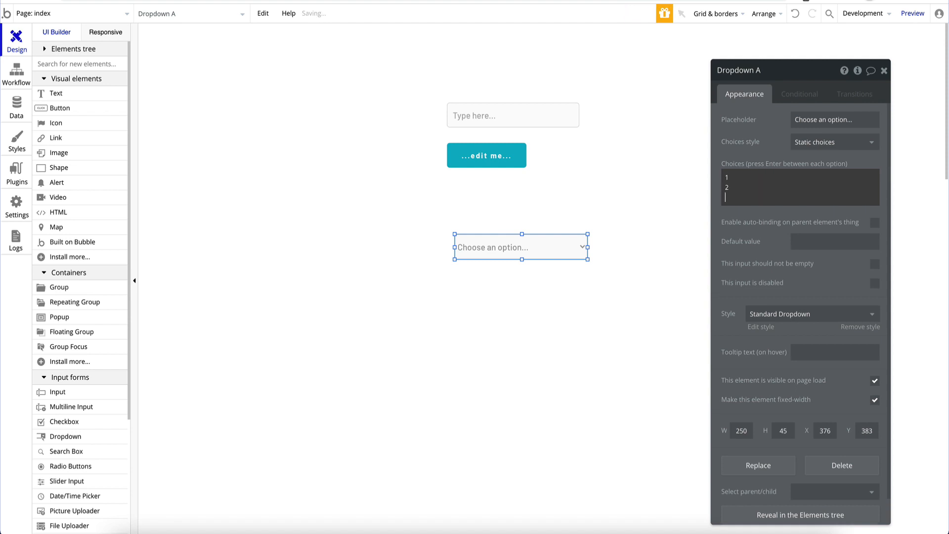
pyautogui.write('3')
pyautogui.press('Return')
pyautogui.click(659, 212)
pyautogui.click(567, 247)
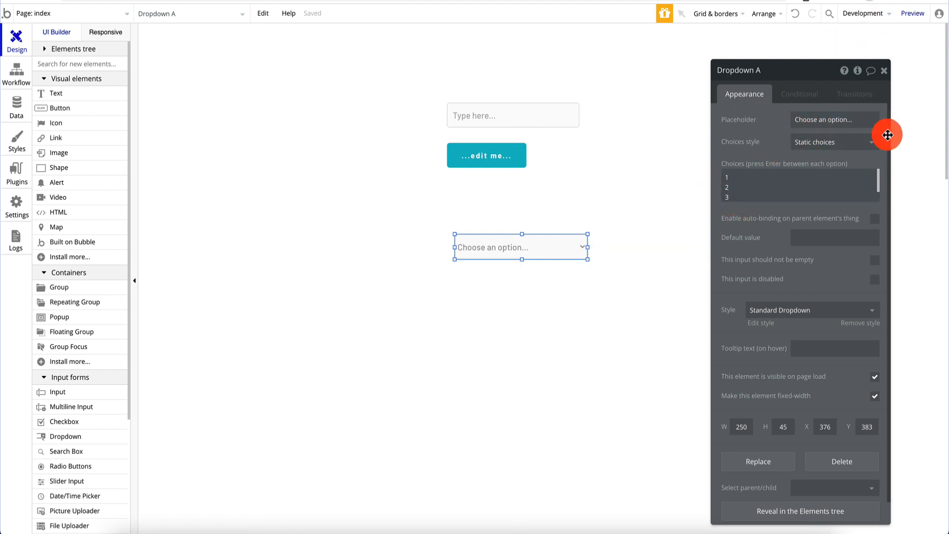
# Step: Try Dynamic choices for the dropdown with the three entered options and return to Static choices
pyautogui.click(836, 148)
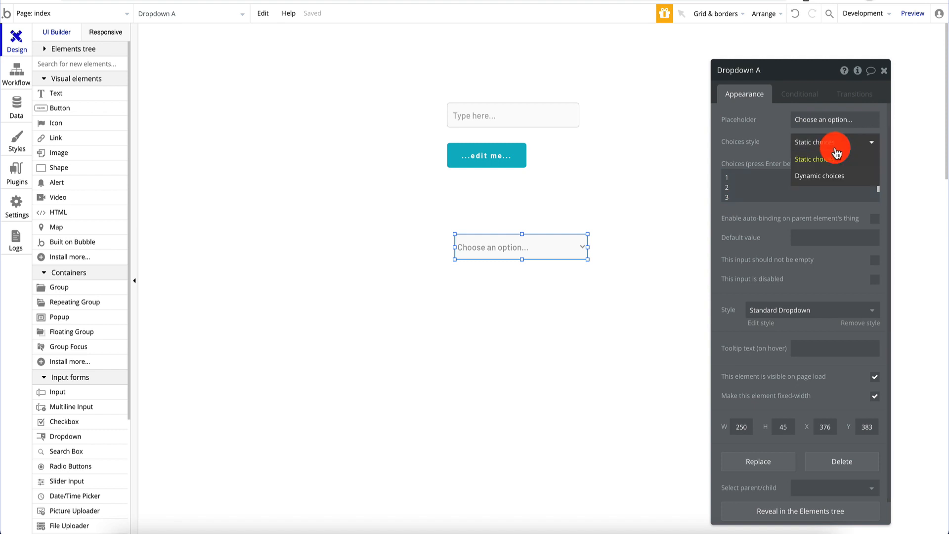
pyautogui.click(830, 183)
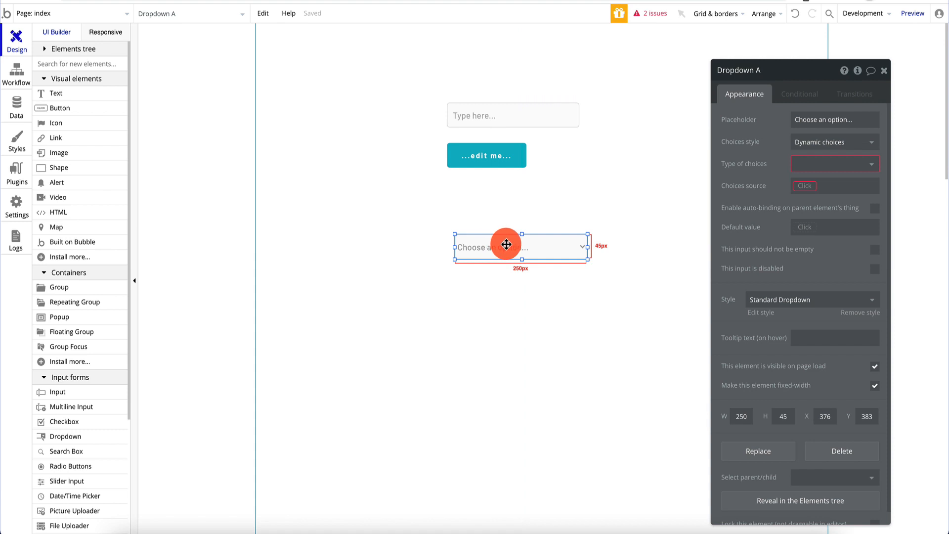
pyautogui.click(814, 143)
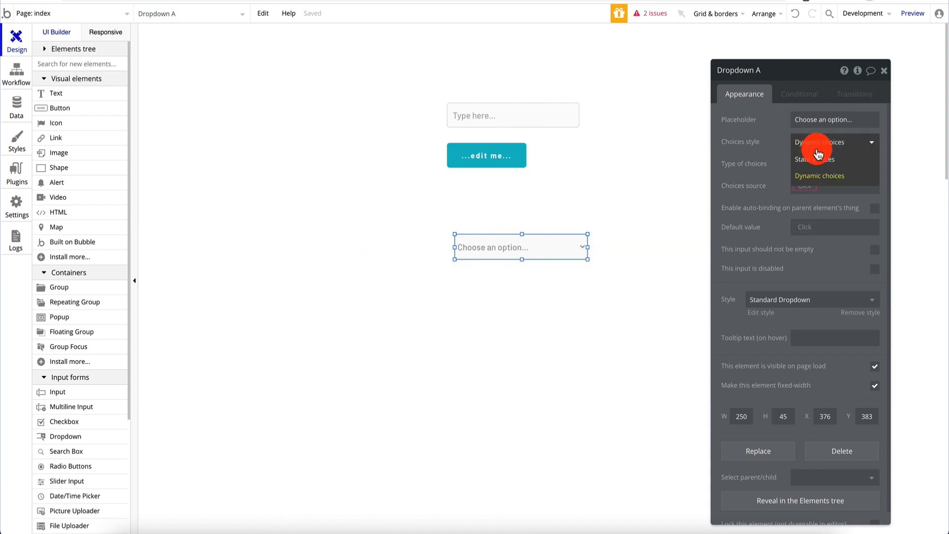
pyautogui.click(818, 161)
# Step: Move the dropdown to about X 374, Y 377 and place a 200 by 75 px radio buttons element below it
pyautogui.click(521, 246)
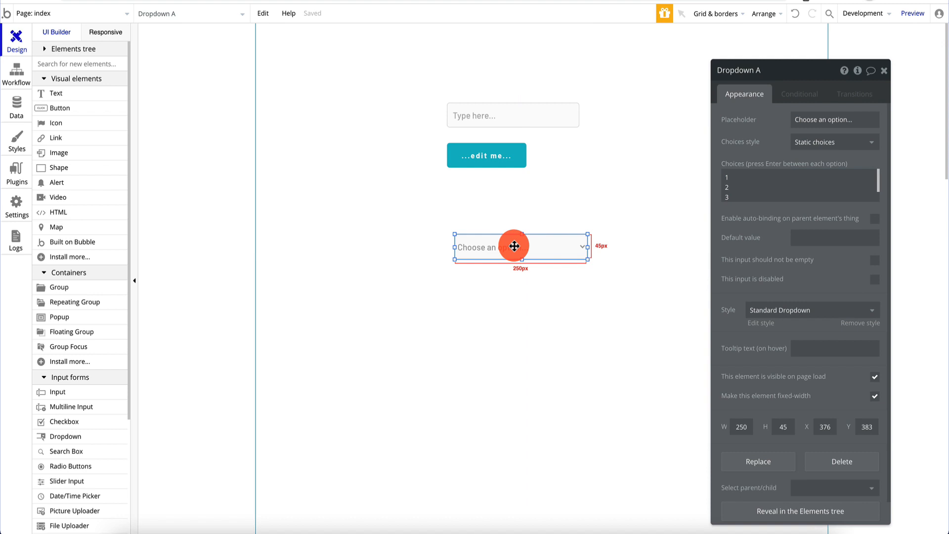
pyautogui.moveTo(514, 246); pyautogui.dragTo(513, 243)
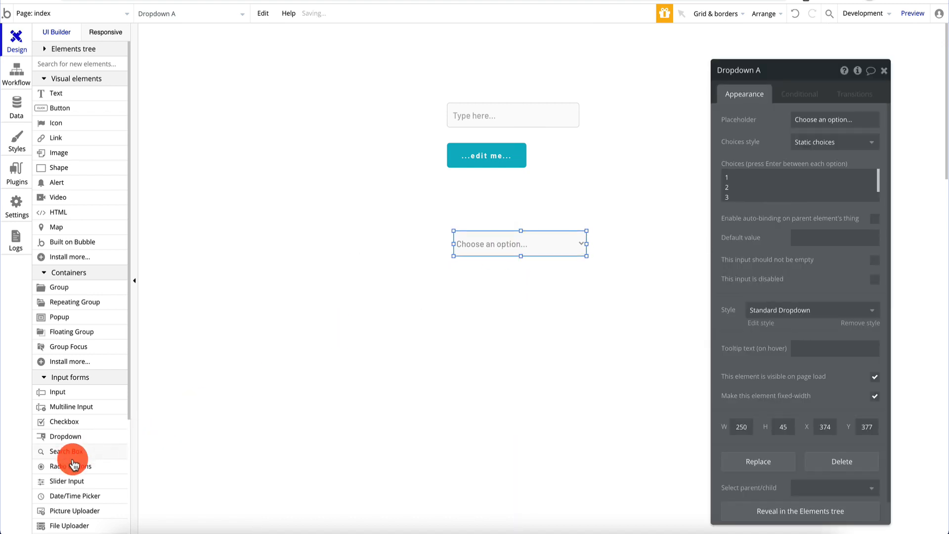
pyautogui.moveTo(78, 474); pyautogui.dragTo(451, 282)
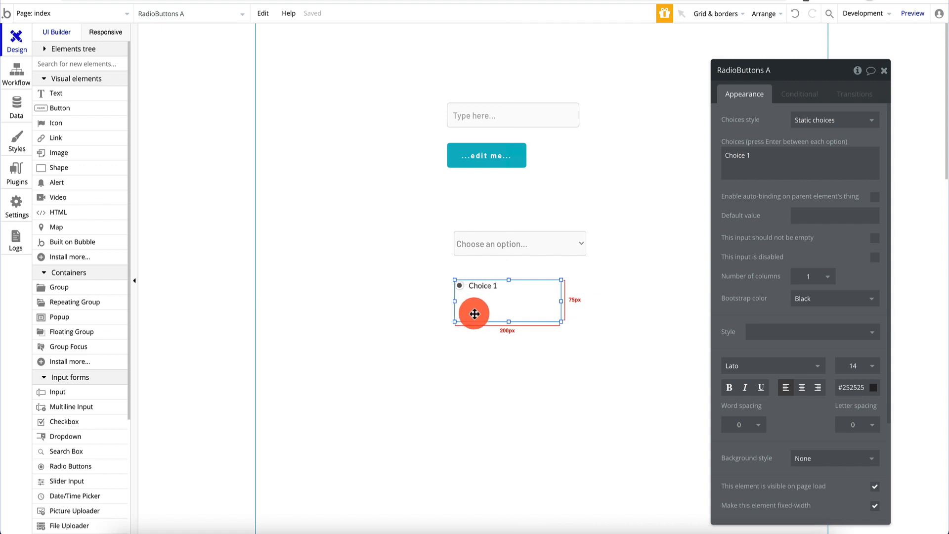
# Step: Place a slider input below the radio buttons, widened to about 563 px and positioned at about X 262, Y 623
pyautogui.moveTo(82, 486); pyautogui.dragTo(455, 371)
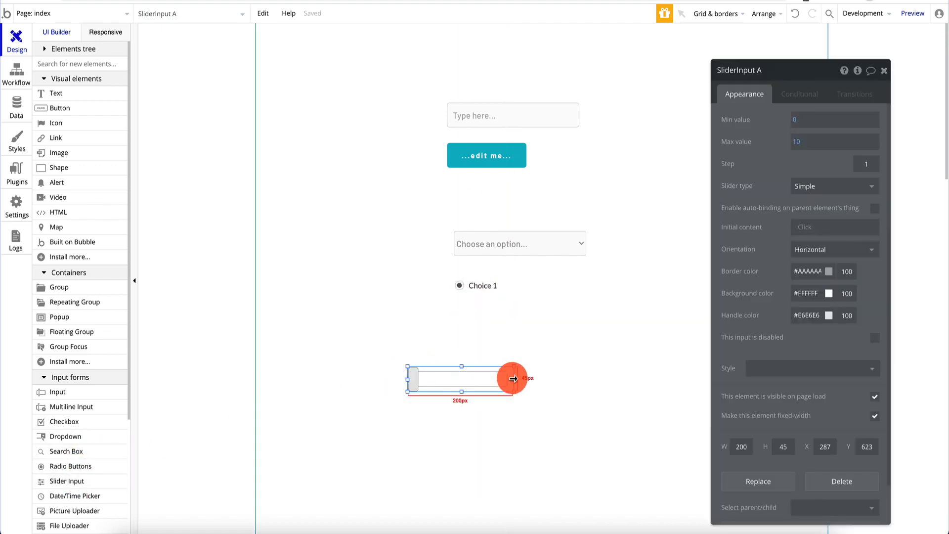
pyautogui.moveTo(513, 379); pyautogui.dragTo(706, 378)
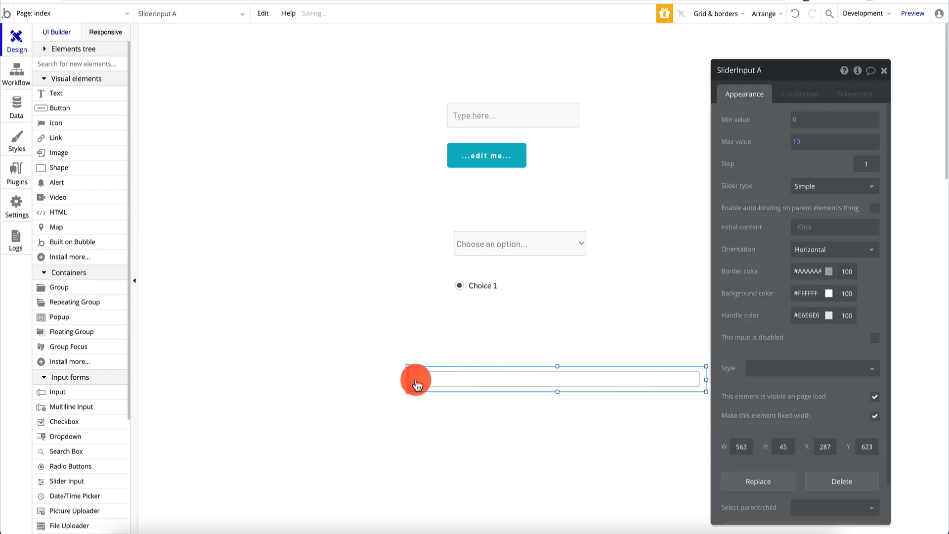
pyautogui.moveTo(416, 385)
pyautogui.mouseDown()
pyautogui.moveTo(474, 381)
pyautogui.moveTo(404, 384)
pyautogui.mouseUp()
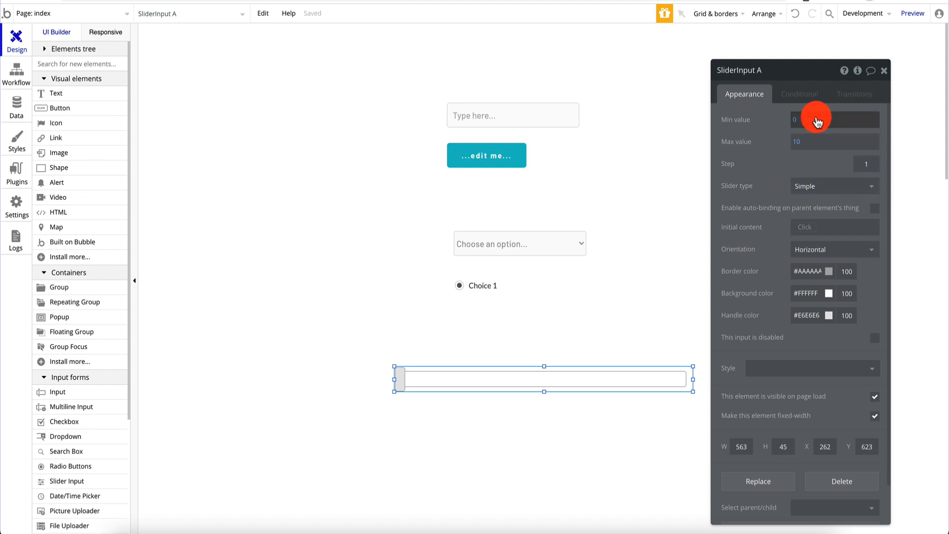
# Step: Set the slider input's maximum value to 100
pyautogui.click(798, 145)
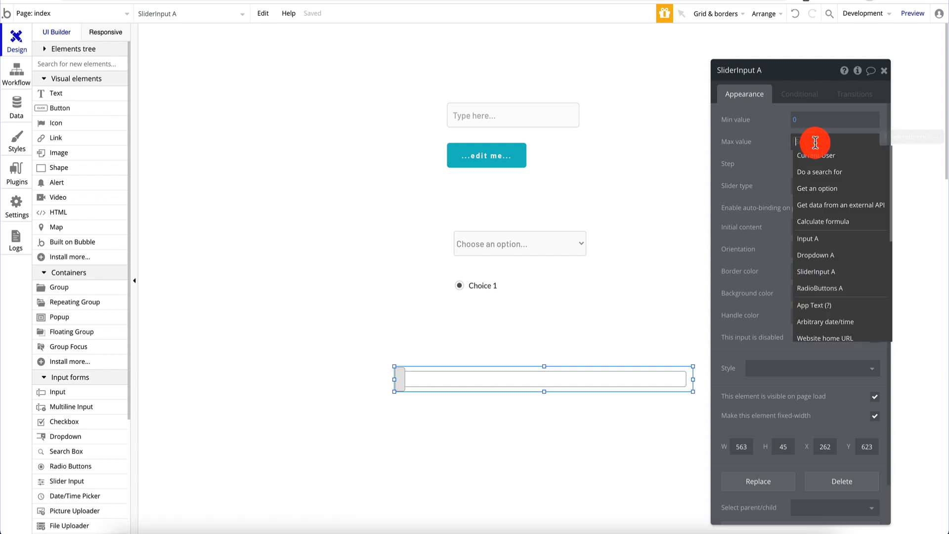
pyautogui.write('100')
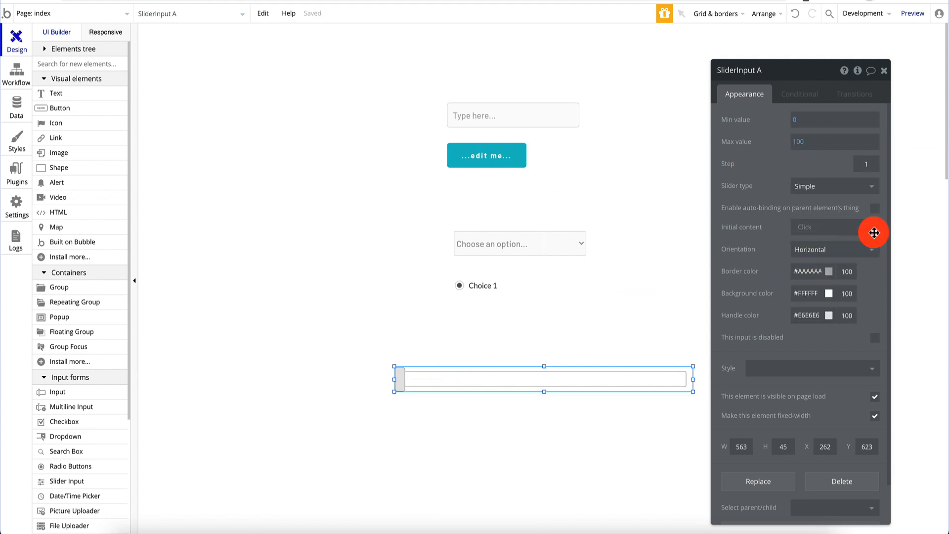
pyautogui.click(808, 122)
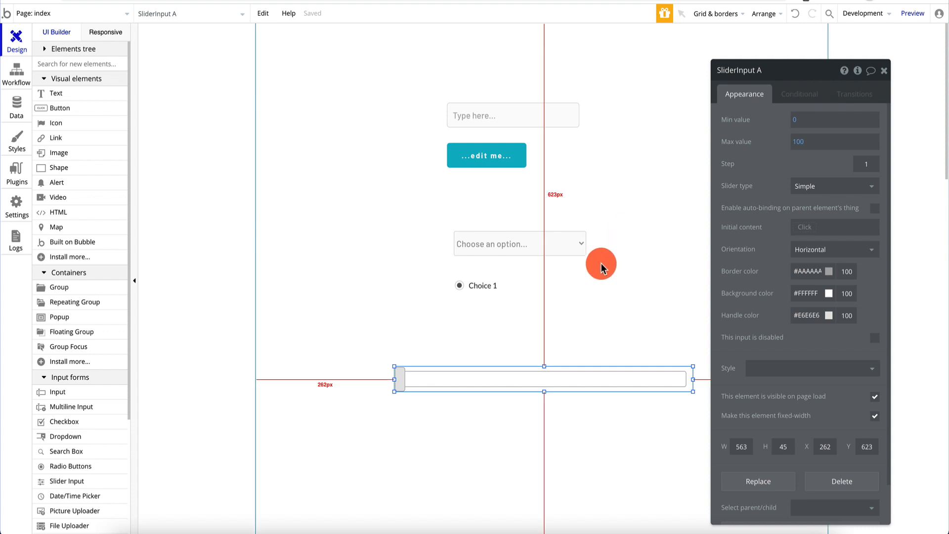
# Step: Look through the available elements, expand the Elements tree, and match the input, button and dropdown with their entries
pyautogui.scroll(-1, 89, 483)
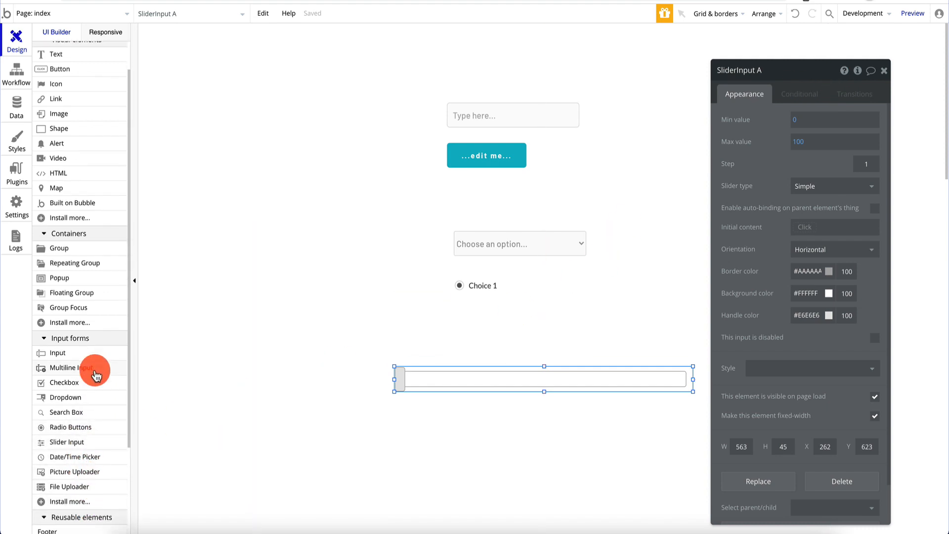
pyautogui.scroll(-4, 94, 376)
pyautogui.scroll(5, 95, 375)
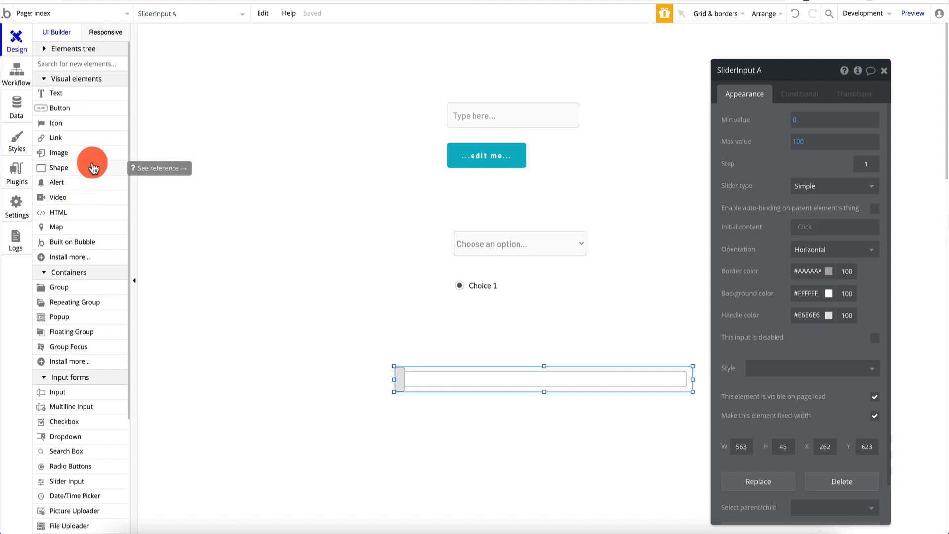
pyautogui.click(45, 50)
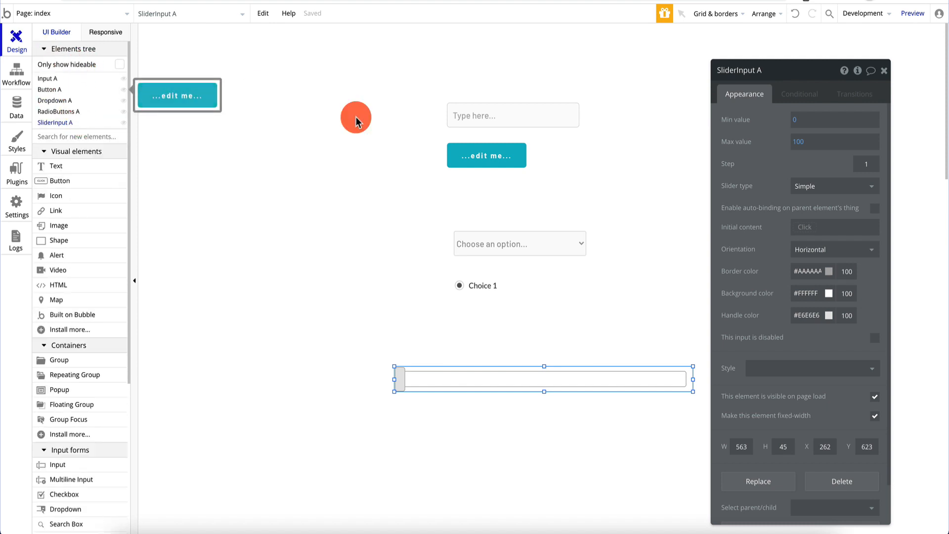
pyautogui.click(513, 117)
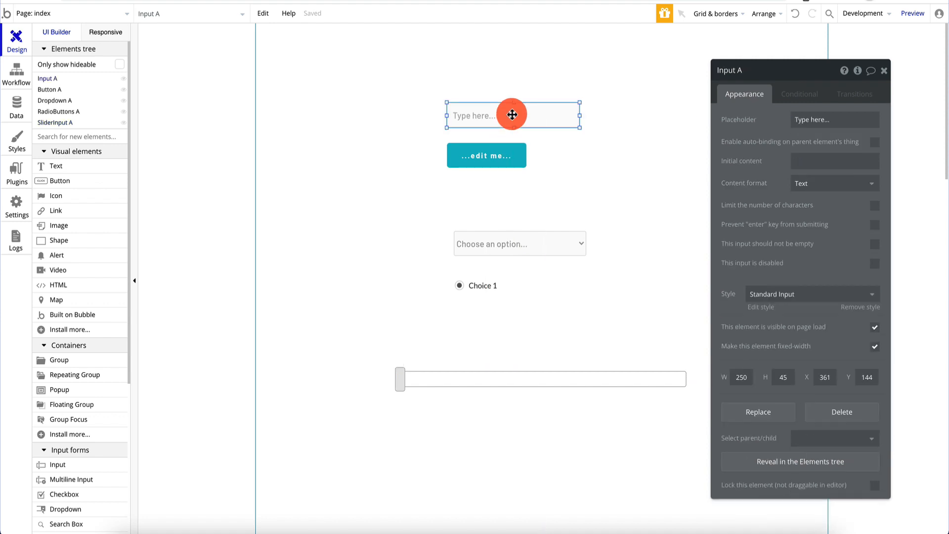
pyautogui.click(498, 155)
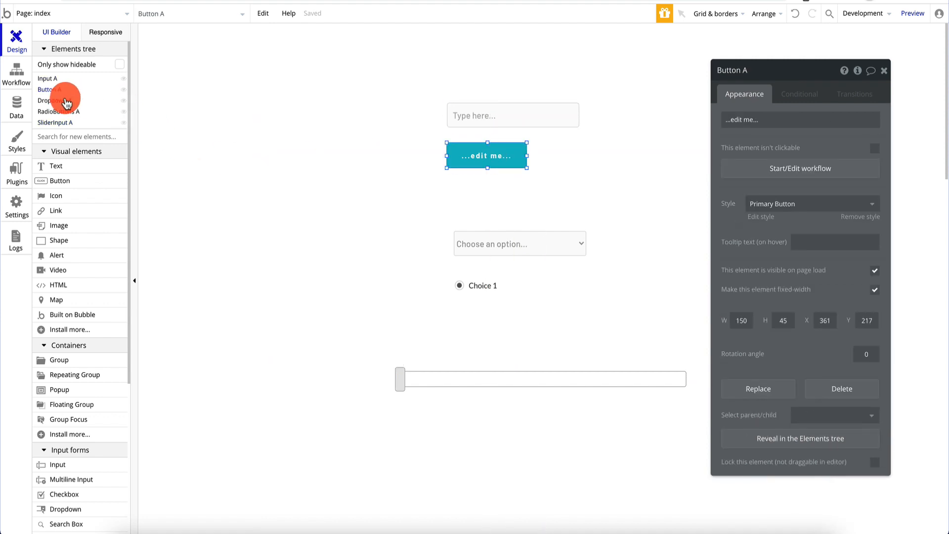
pyautogui.click(65, 100)
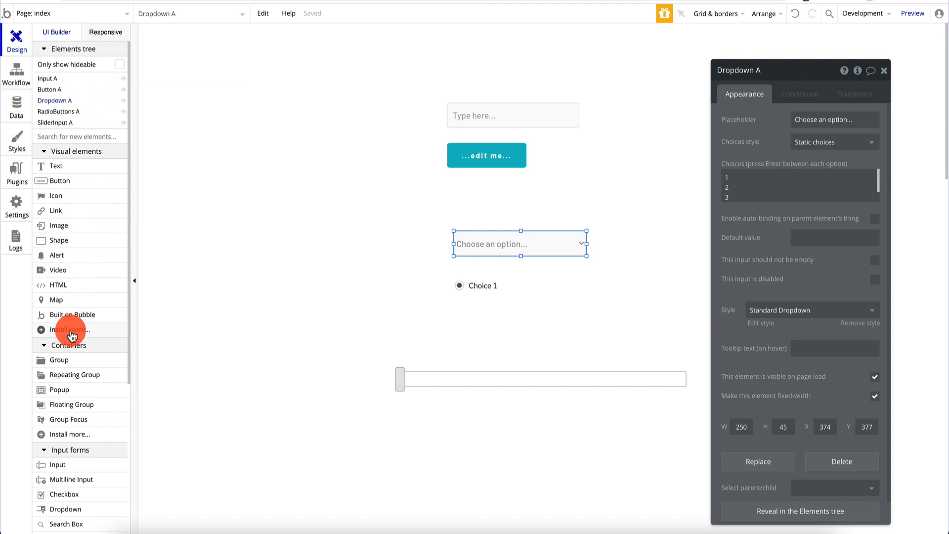
# Step: Place a 400 by 250 px group at about X 321, Y 348 and move the button into it at about X 40, Y 132
pyautogui.moveTo(70, 361); pyautogui.dragTo(301, 144)
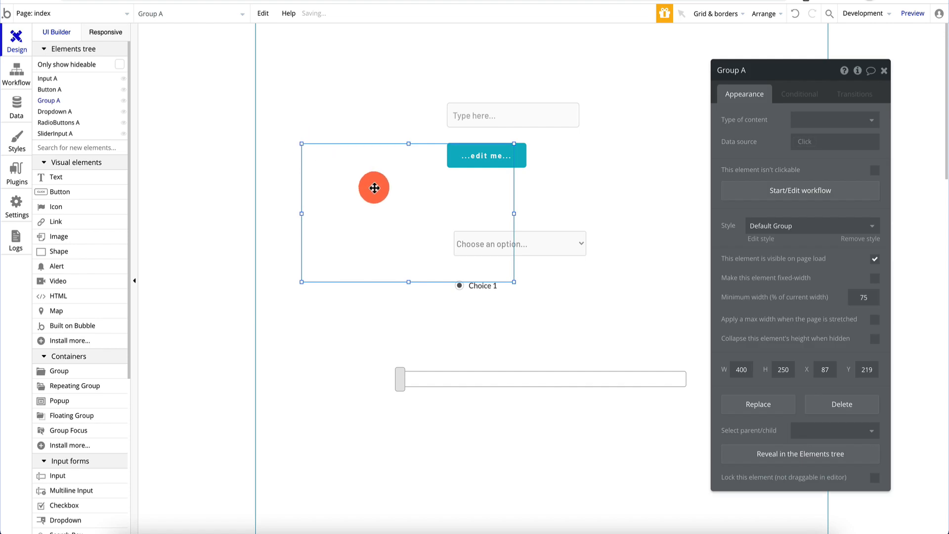
pyautogui.moveTo(374, 188); pyautogui.dragTo(495, 255)
pyautogui.moveTo(498, 157); pyautogui.dragTo(500, 158)
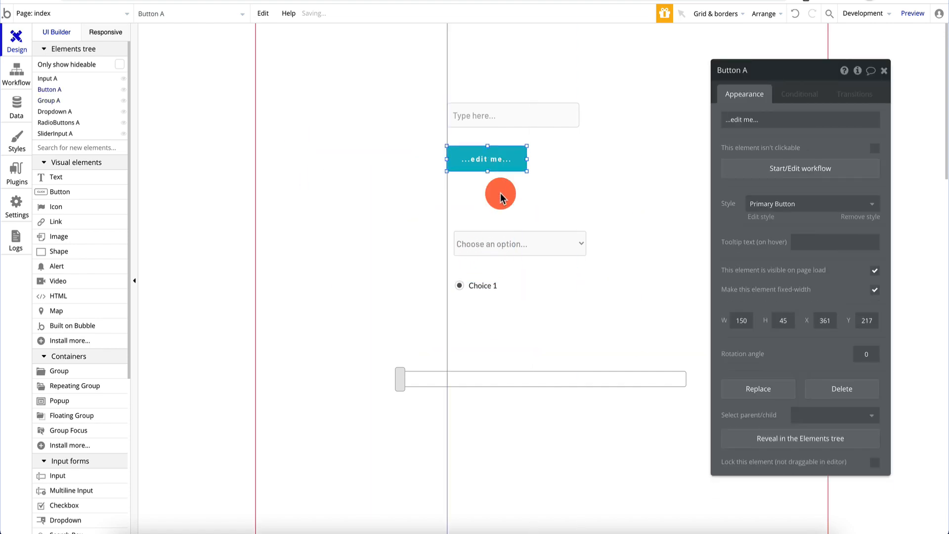
pyautogui.moveTo(501, 193); pyautogui.dragTo(502, 300)
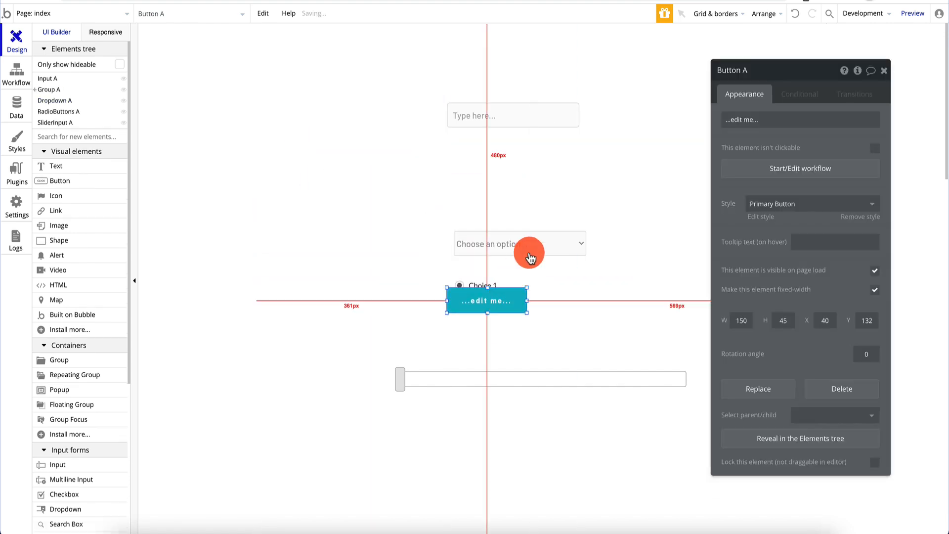
pyautogui.click(539, 280)
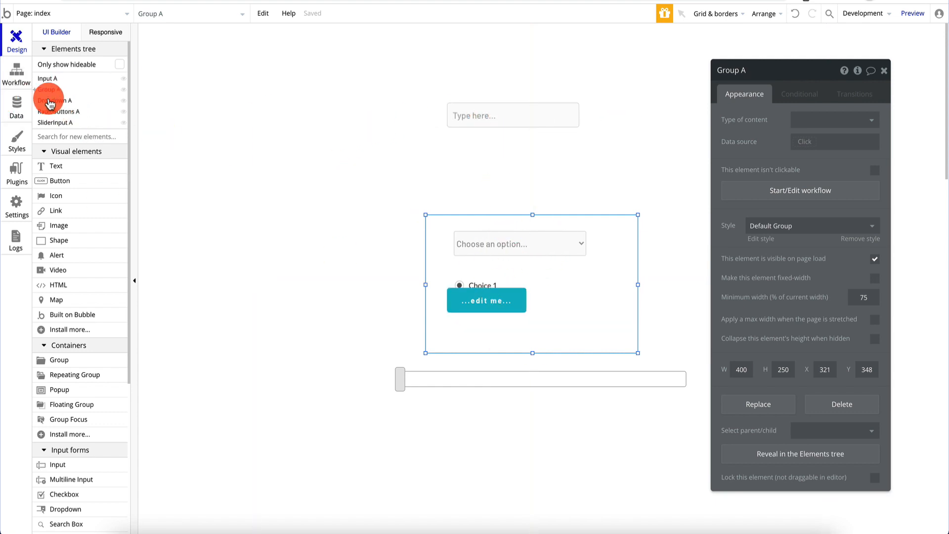
pyautogui.click(36, 91)
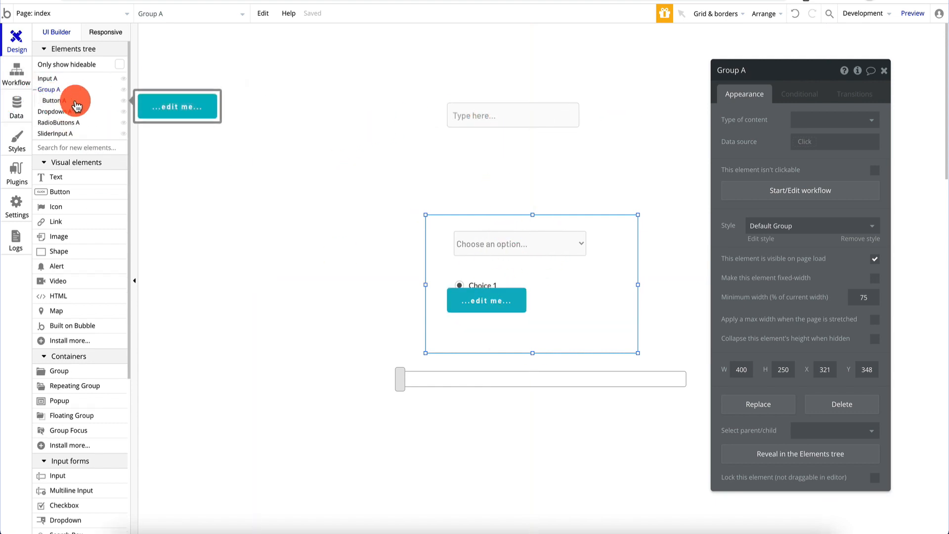
# Step: Move the button out of the group to about X 127, Y 222 and back inside it at about X 53, Y 79
pyautogui.moveTo(472, 309); pyautogui.dragTo(354, 159)
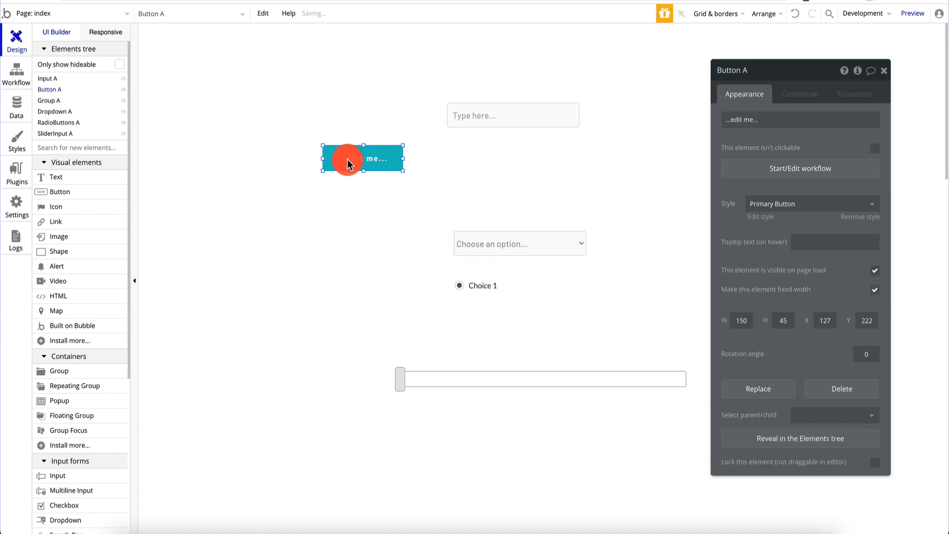
pyautogui.click(53, 101)
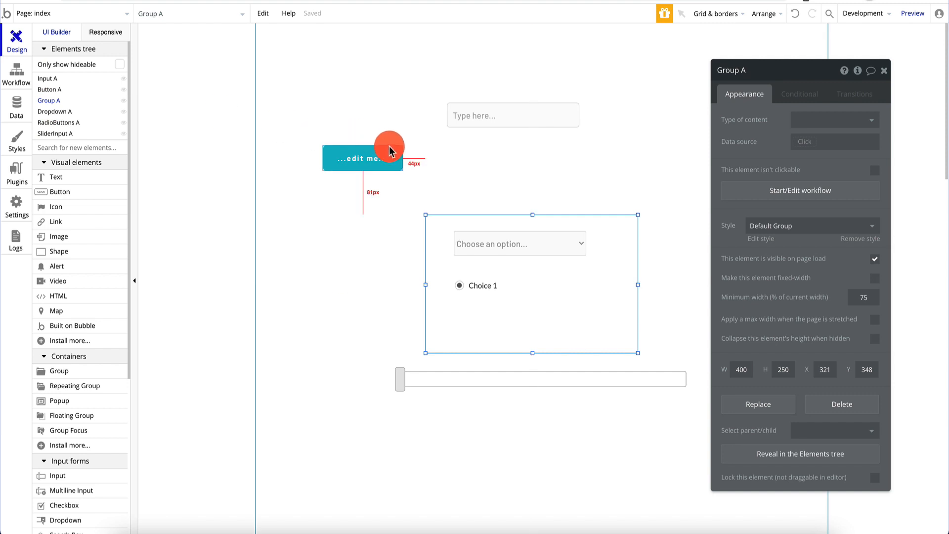
pyautogui.moveTo(364, 163); pyautogui.dragTo(494, 271)
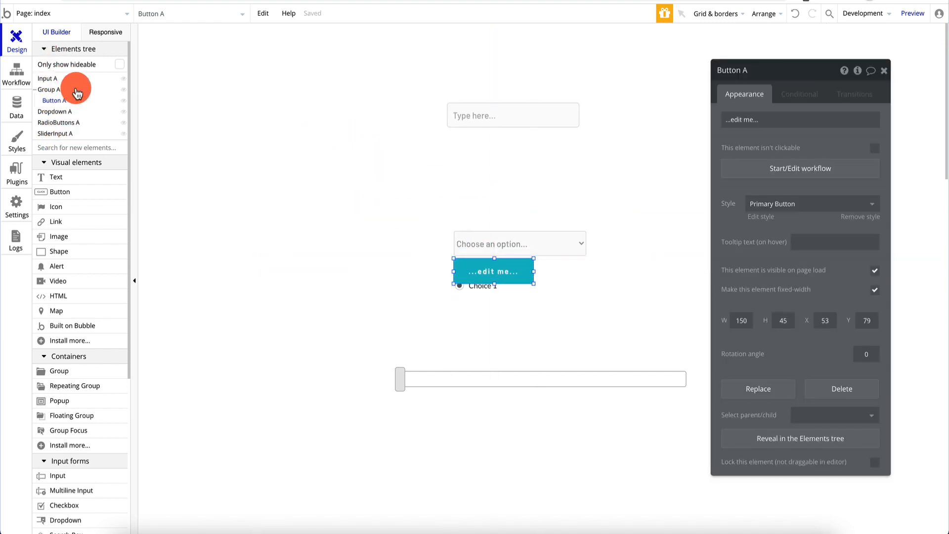
# Step: Move the group to the area below the slider and place the dropdown inside it beneath the button
pyautogui.moveTo(77, 93)
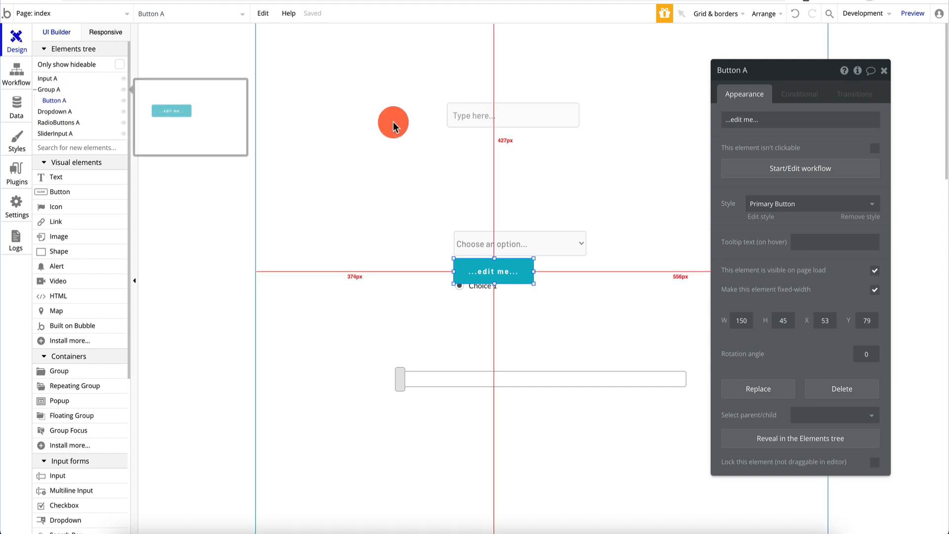
pyautogui.moveTo(555, 288); pyautogui.dragTo(566, 480)
pyautogui.moveTo(562, 244); pyautogui.dragTo(550, 509)
pyautogui.moveTo(565, 435)
pyautogui.mouseDown()
pyautogui.moveTo(617, 163)
pyautogui.moveTo(570, 428)
pyautogui.mouseUp()
# Step: Select the text input and the radio buttons together, shift both slightly right and down, and clear the selection
pyautogui.click(527, 112)
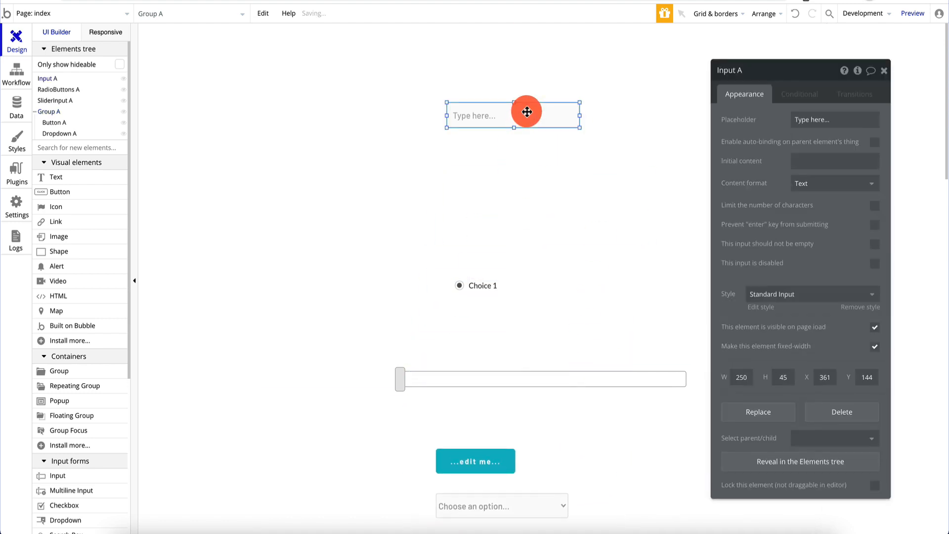
pyautogui.click(482, 294)
pyautogui.keyDown('shift'); pyautogui.click(540, 114); pyautogui.keyUp('shift')
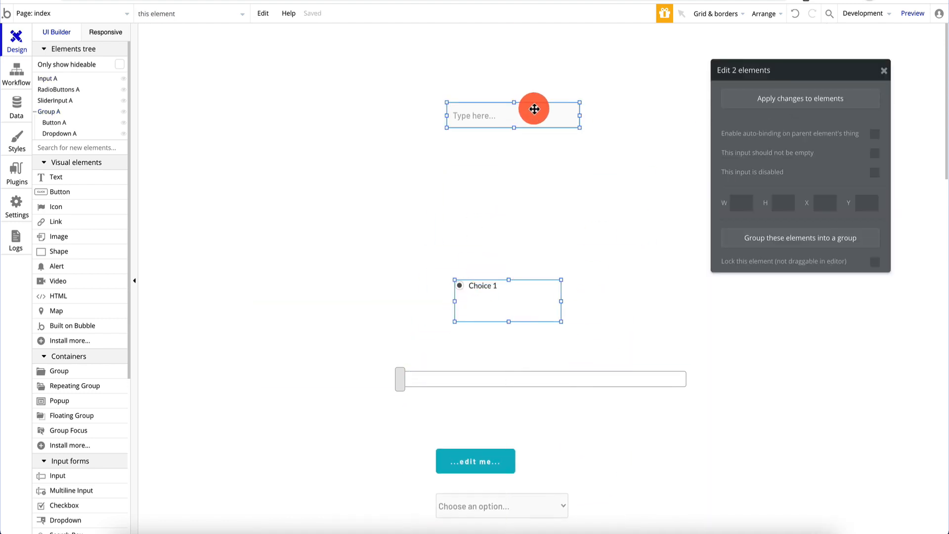
pyautogui.moveTo(535, 110)
pyautogui.mouseDown()
pyautogui.moveTo(432, 118)
pyautogui.moveTo(548, 114)
pyautogui.mouseUp()
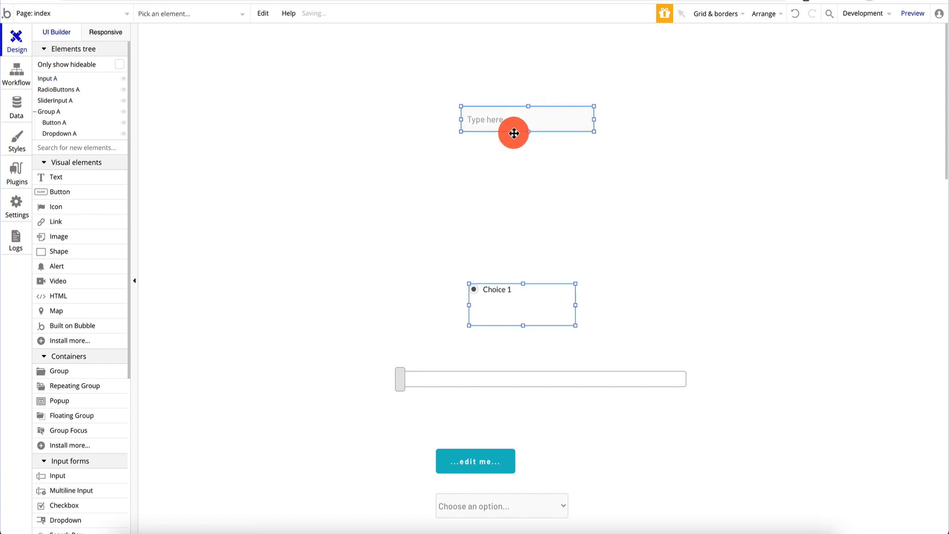
pyautogui.click(388, 186)
# Step: Move the group with its button and dropdown up to X 309, Y 228 below the text input, and delete it
pyautogui.click(538, 426)
pyautogui.moveTo(556, 361); pyautogui.dragTo(566, 166)
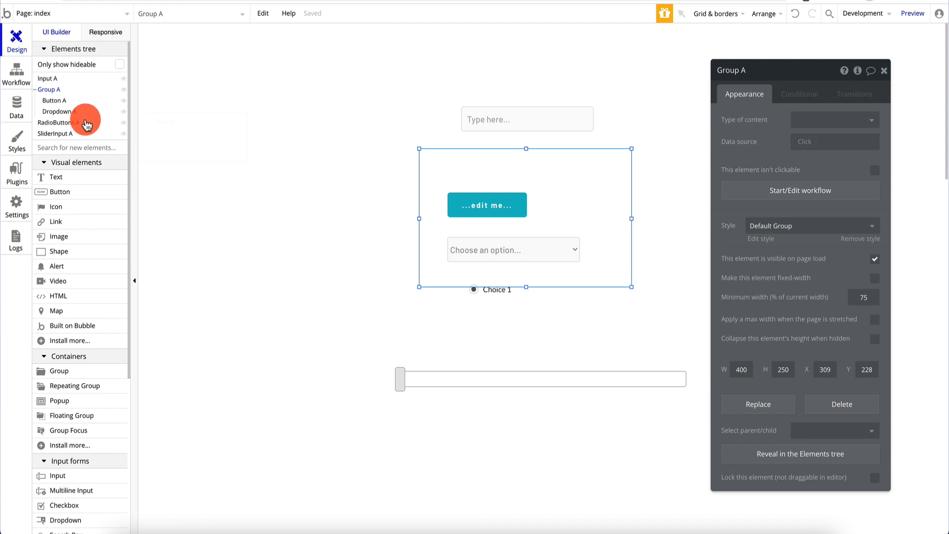
pyautogui.moveTo(87, 125)
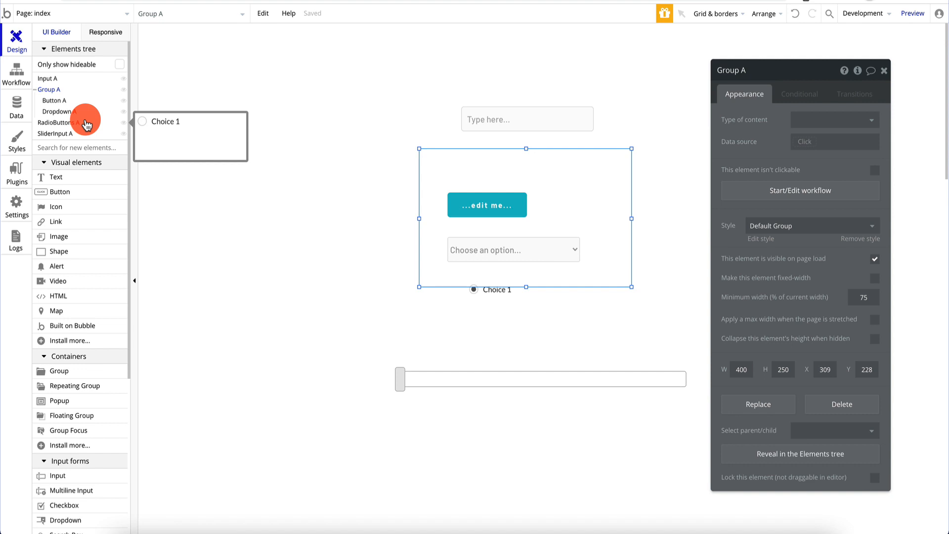
pyautogui.click(97, 175)
pyautogui.press('Delete')
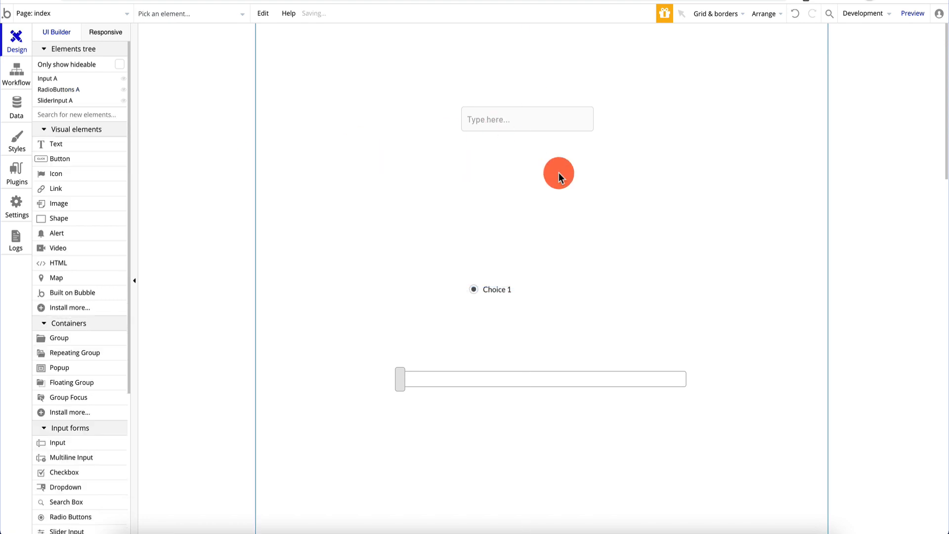
# Step: Line up the radio buttons under the text input and fit the slider below them, 339 px wide at X 388, Y 303
pyautogui.click(498, 289)
pyautogui.moveTo(498, 291); pyautogui.dragTo(489, 153)
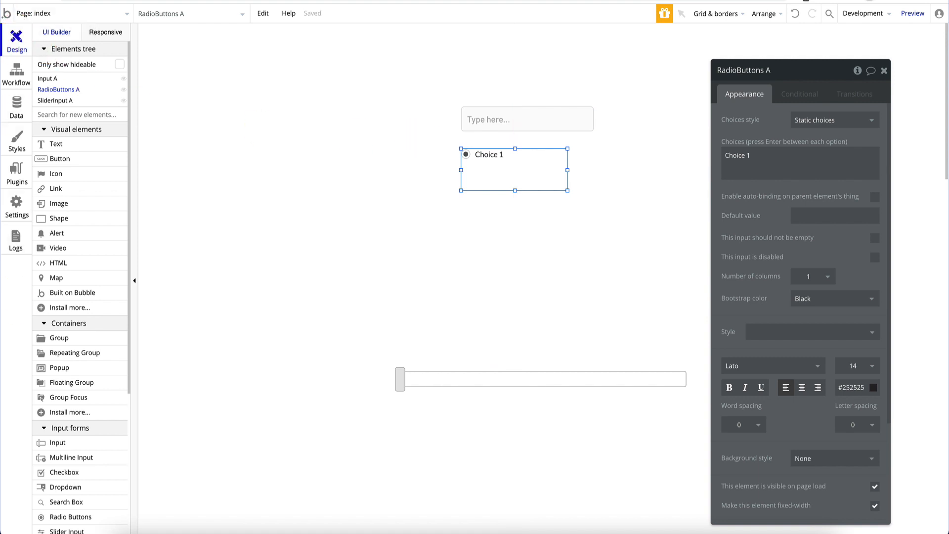
pyautogui.moveTo(532, 383); pyautogui.dragTo(534, 264)
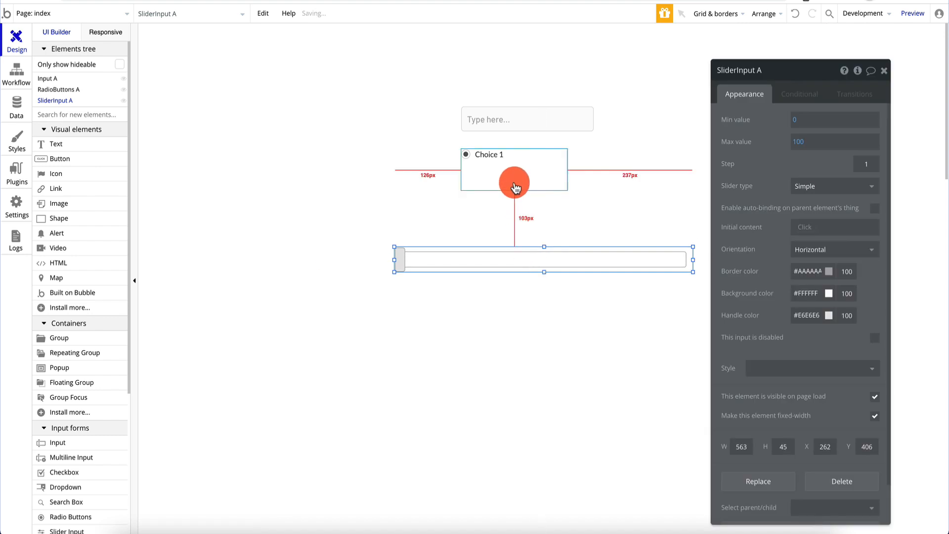
pyautogui.click(564, 169)
pyautogui.moveTo(570, 169); pyautogui.dragTo(596, 171)
pyautogui.click(596, 258)
pyautogui.moveTo(687, 260); pyautogui.dragTo(609, 206)
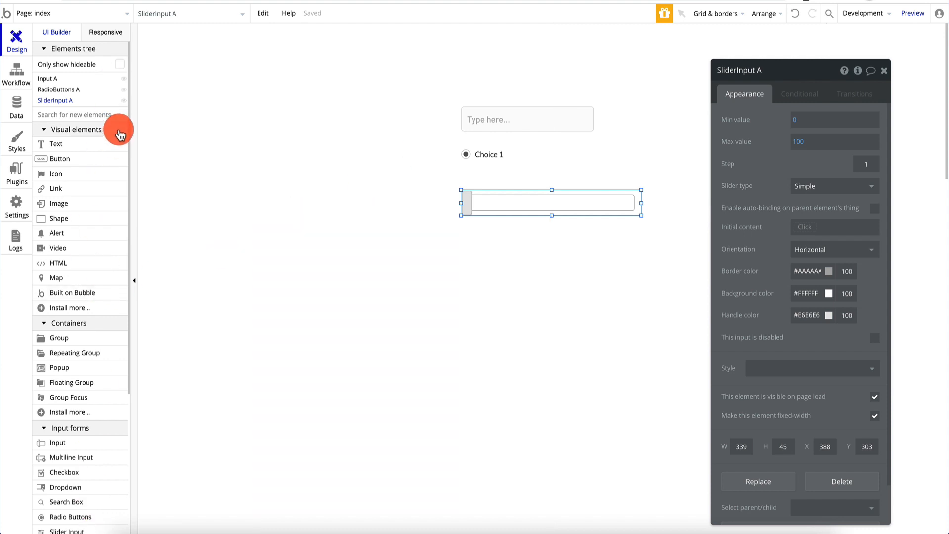
# Step: Look over the event types offered for a new workflow on the index page and return to the page design
pyautogui.click(17, 72)
pyautogui.click(109, 75)
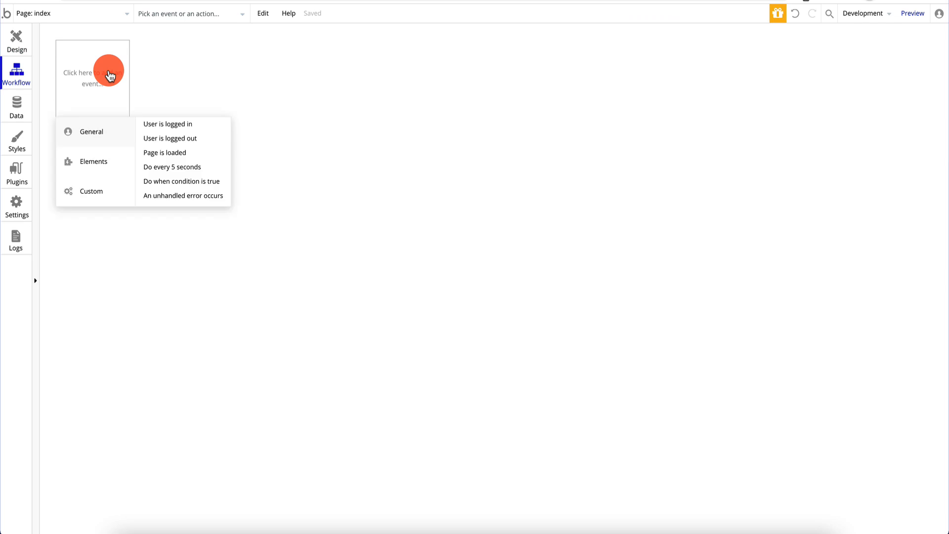
pyautogui.click(189, 78)
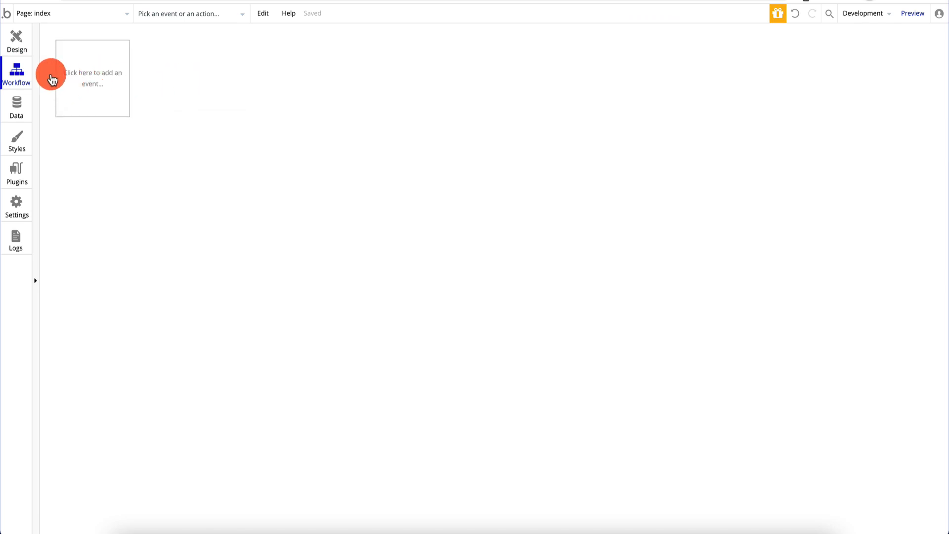
pyautogui.click(17, 39)
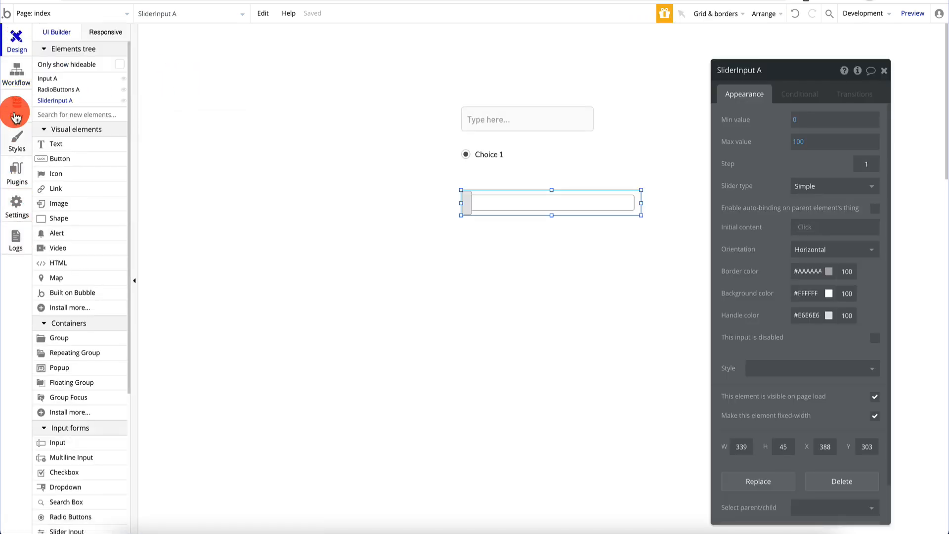
pyautogui.click(17, 71)
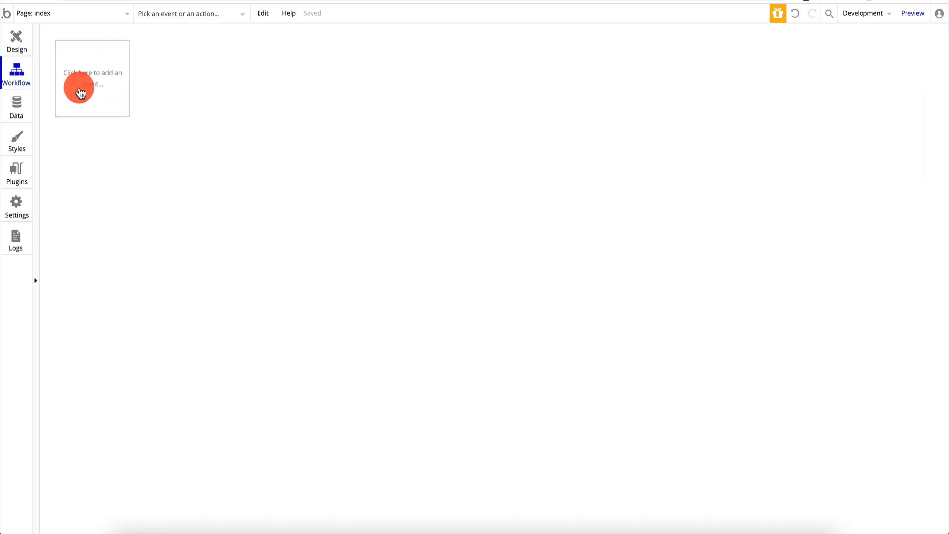
pyautogui.click(64, 74)
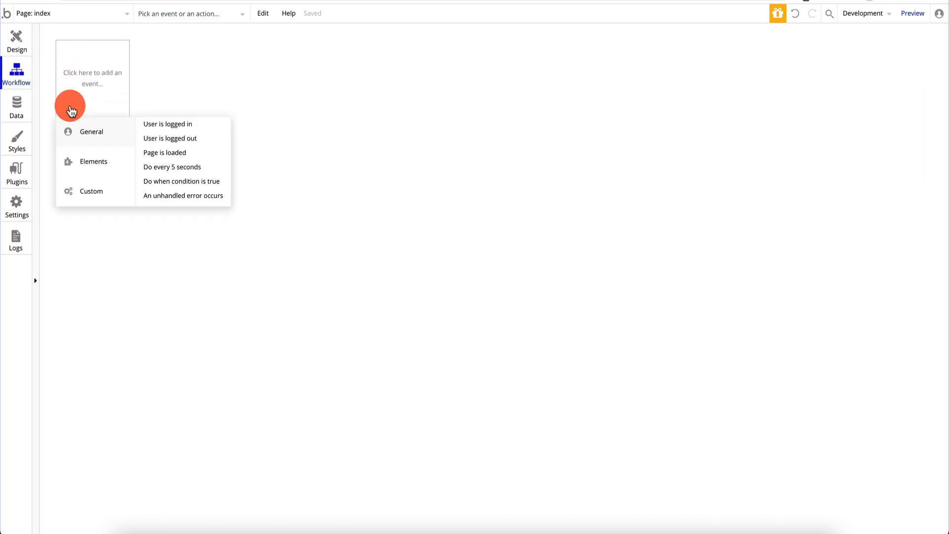
pyautogui.click(22, 48)
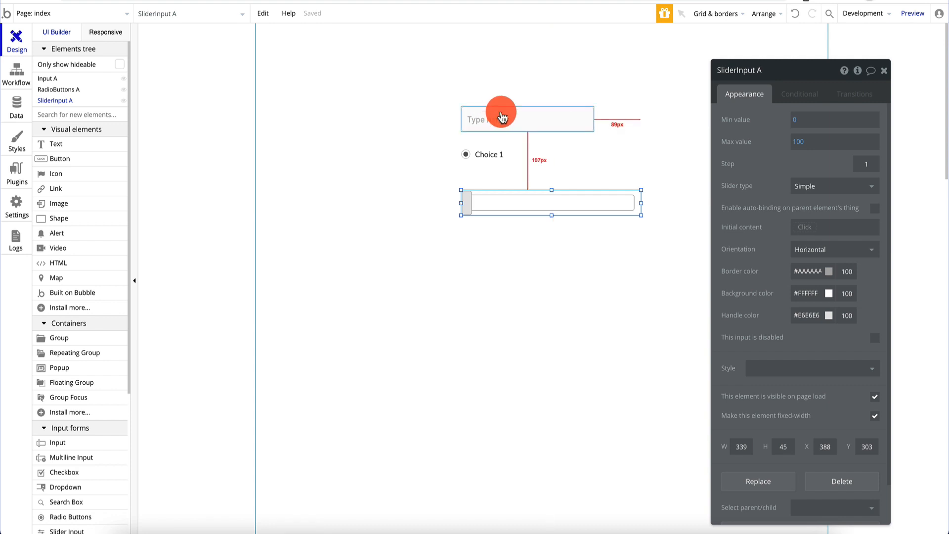
# Step: Delete the slider and the radio buttons from the page, keeping only the text input
pyautogui.moveTo(512, 201)
pyautogui.mouseDown()
pyautogui.moveTo(493, 173)
pyautogui.moveTo(505, 203)
pyautogui.mouseUp()
pyautogui.click(492, 160)
pyautogui.press('Delete')
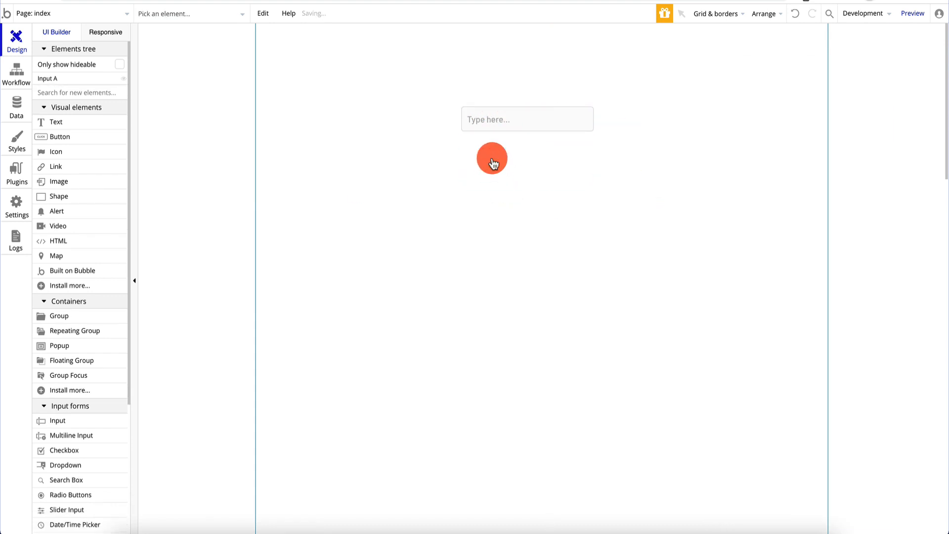
# Step: Widen the text input and place a matching 313 by 45 px button below it at X 388, Y 218
pyautogui.click(520, 120)
pyautogui.moveTo(592, 119); pyautogui.dragTo(627, 119)
pyautogui.moveTo(80, 136); pyautogui.dragTo(618, 155)
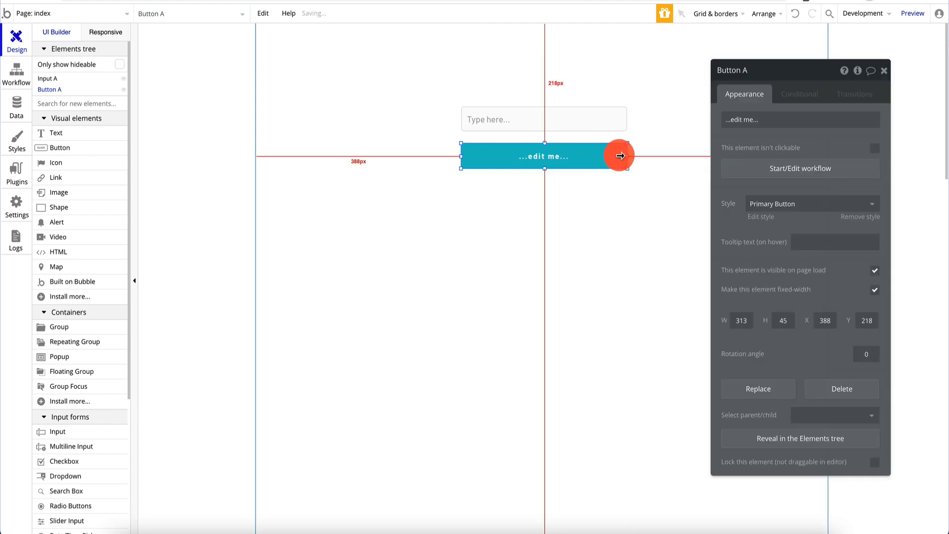
# Step: Rename the button as button1 and set its caption to Click Me
pyautogui.click(766, 68)
pyautogui.write('button1')
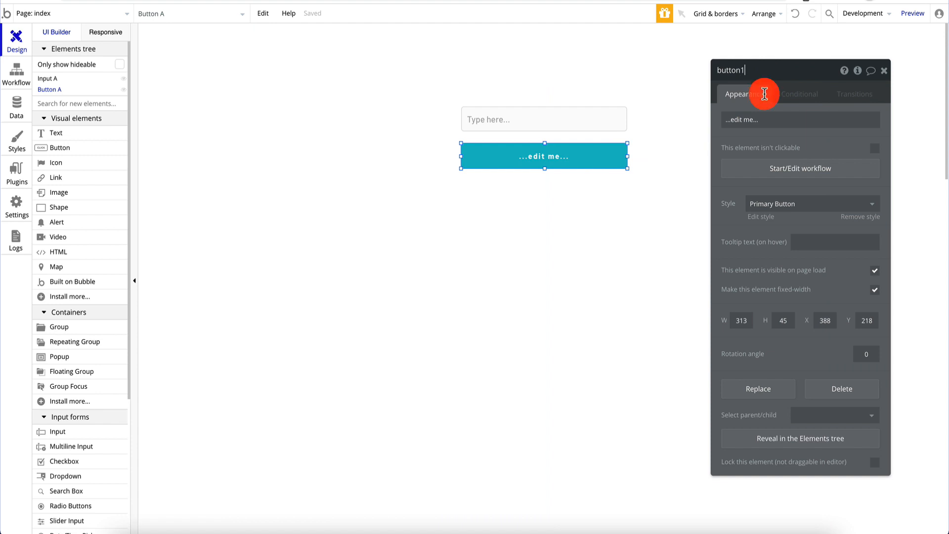
pyautogui.click(767, 120)
pyautogui.tripleClick(764, 120)
pyautogui.press('BackSpace')
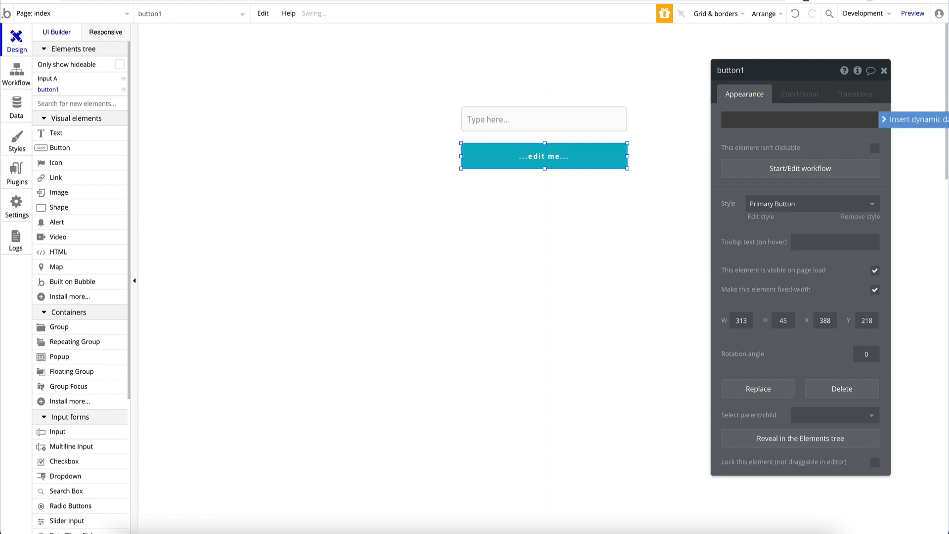
pyautogui.click(650, 129)
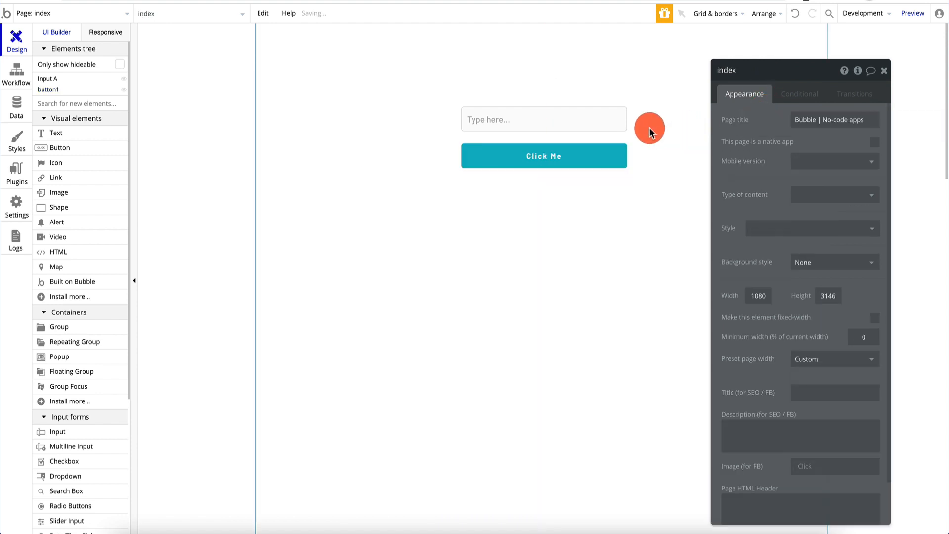
# Step: Add a workflow event of the type "An element is clicked" and assign it to button1
pyautogui.click(568, 159)
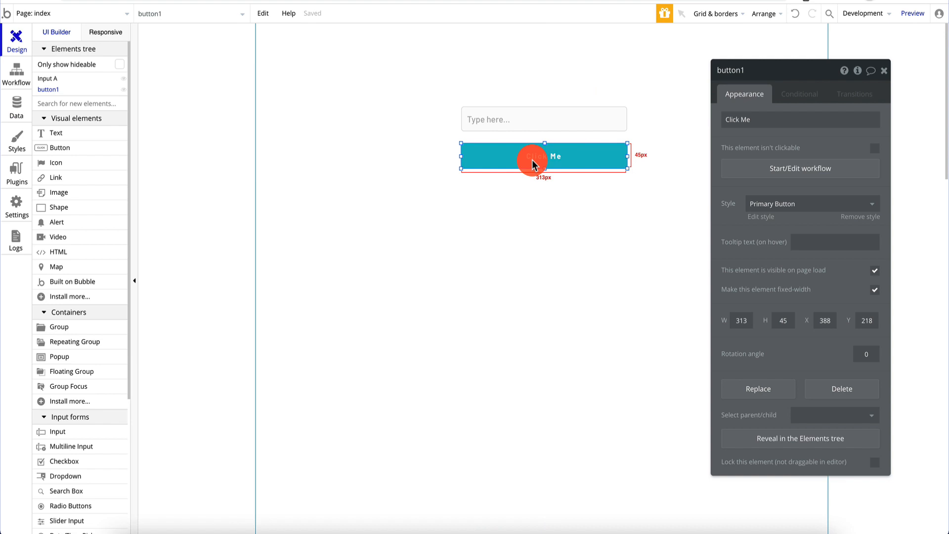
pyautogui.click(16, 72)
pyautogui.click(115, 85)
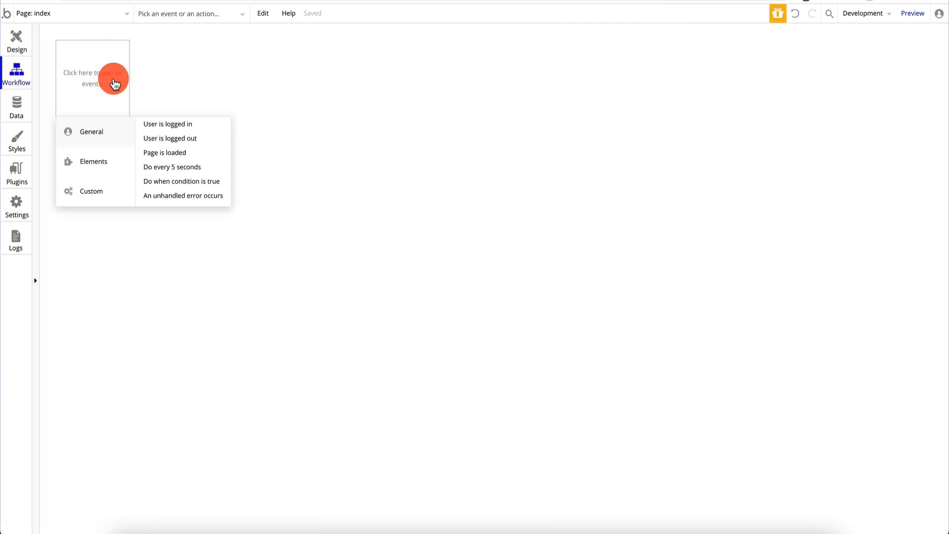
pyautogui.moveTo(106, 162)
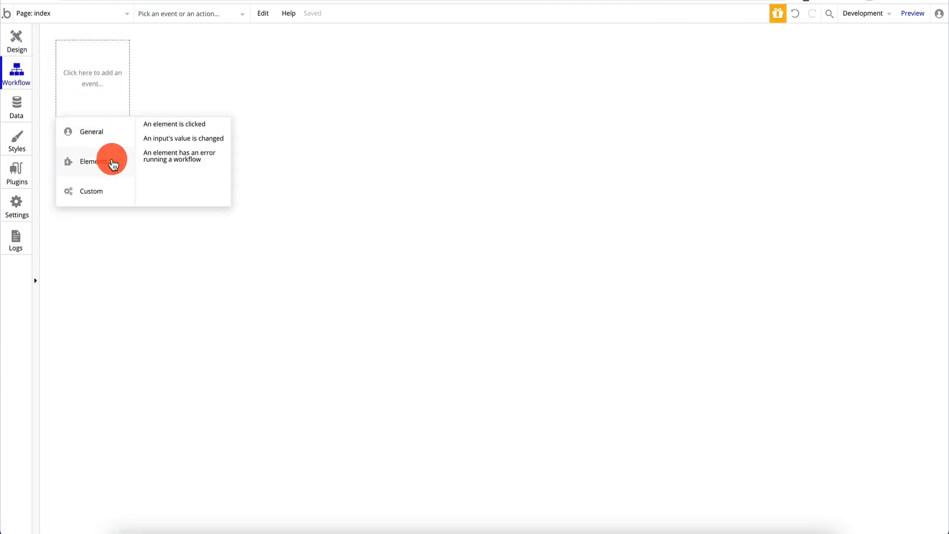
pyautogui.click(191, 130)
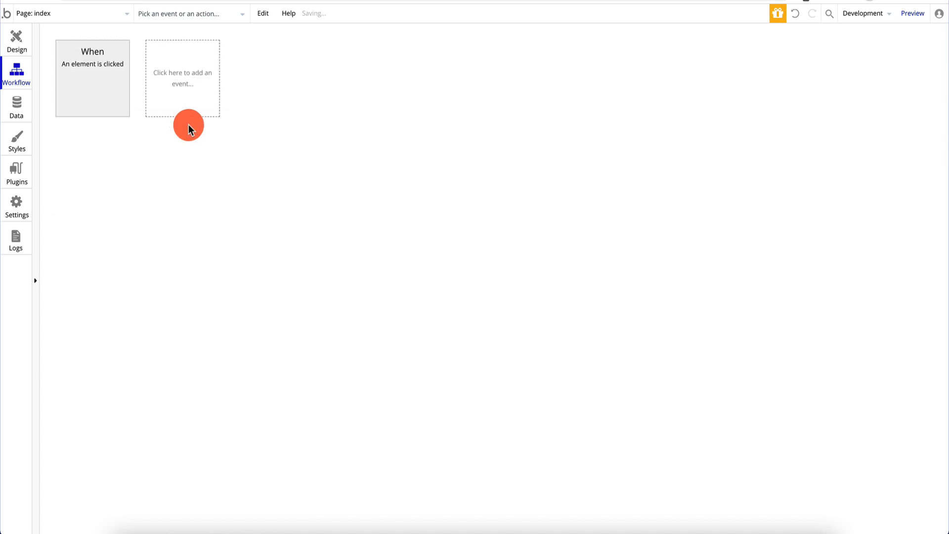
pyautogui.click(820, 102)
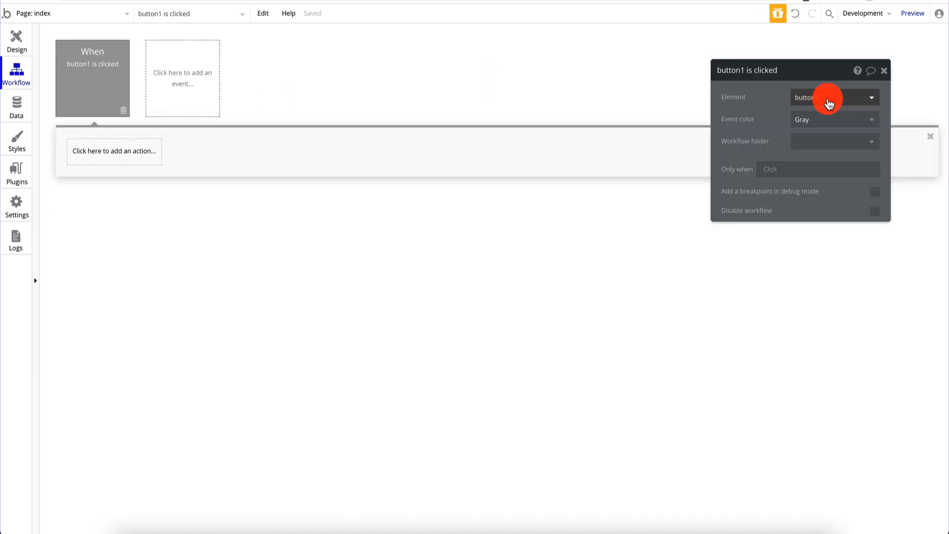
pyautogui.click(818, 114)
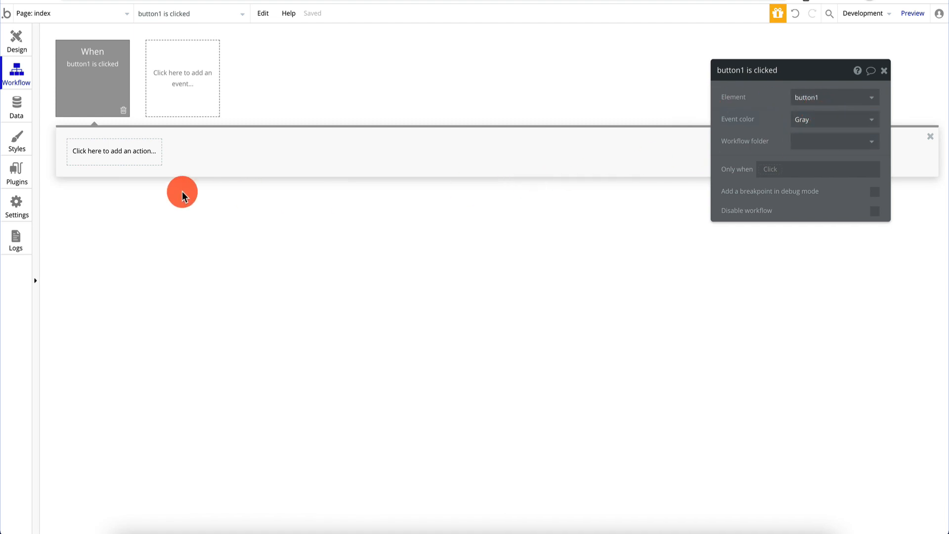
# Step: Examine the action categories available for the button1 click event, such as element actions, email and plugins, and close the list
pyautogui.click(116, 150)
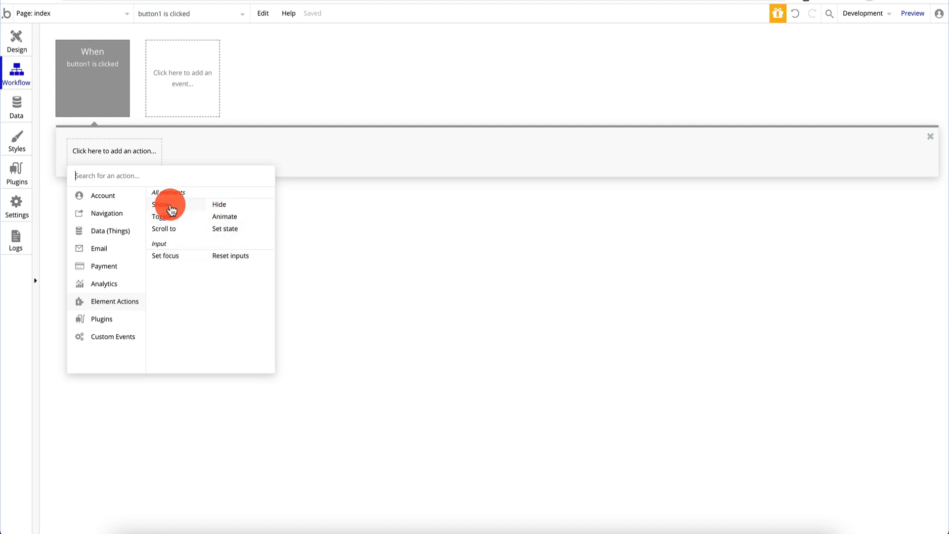
pyautogui.moveTo(171, 211)
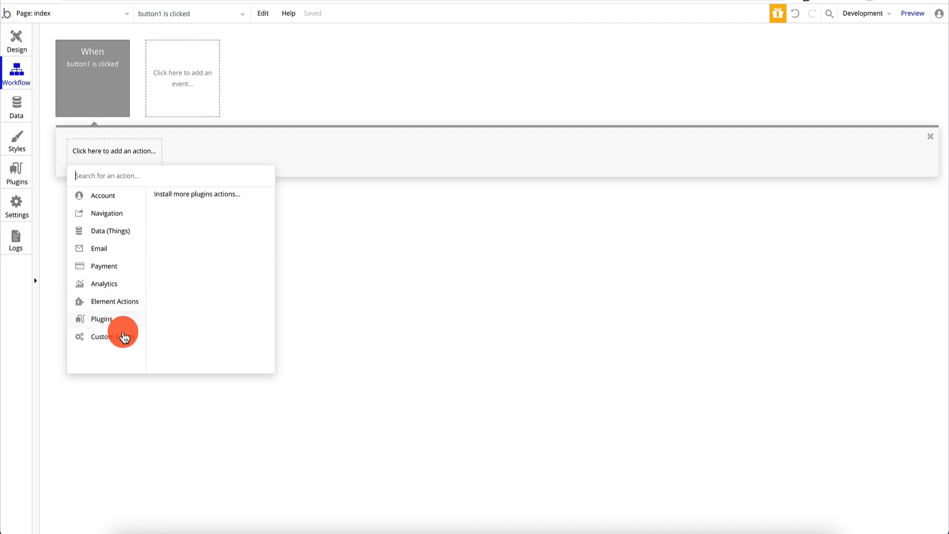
pyautogui.moveTo(124, 239)
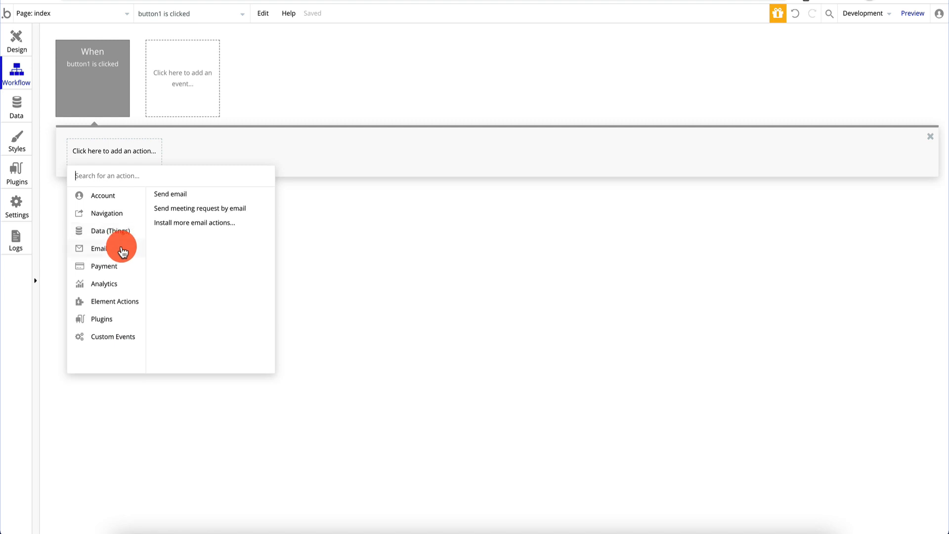
pyautogui.moveTo(127, 275)
pyautogui.moveTo(129, 202)
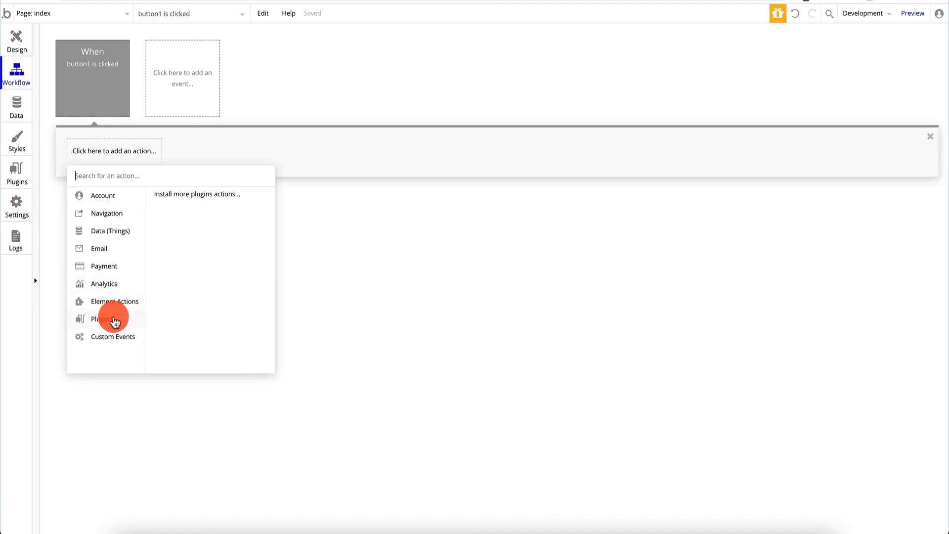
pyautogui.moveTo(122, 306)
pyautogui.click(337, 250)
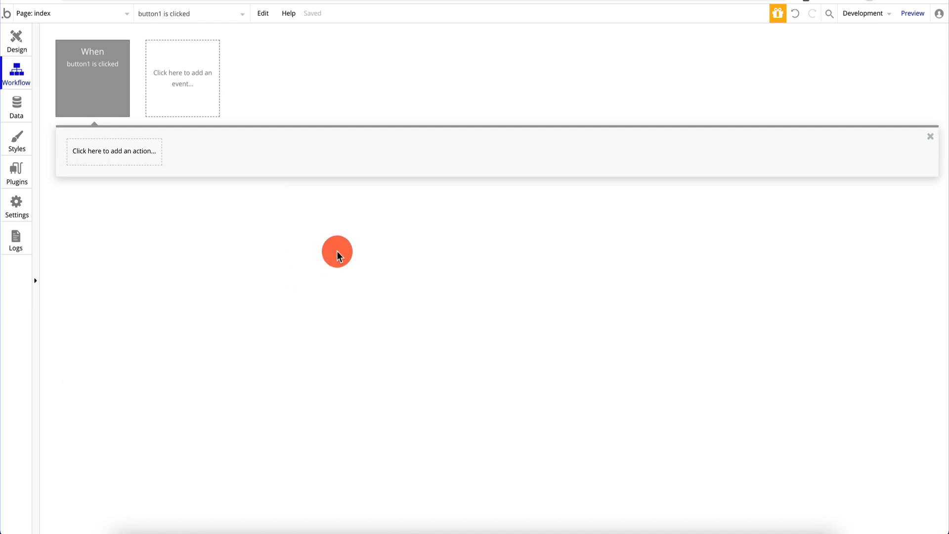
# Step: Place a text element above the text input, sized 313 by 45 px at X 388, Y 79
pyautogui.click(26, 38)
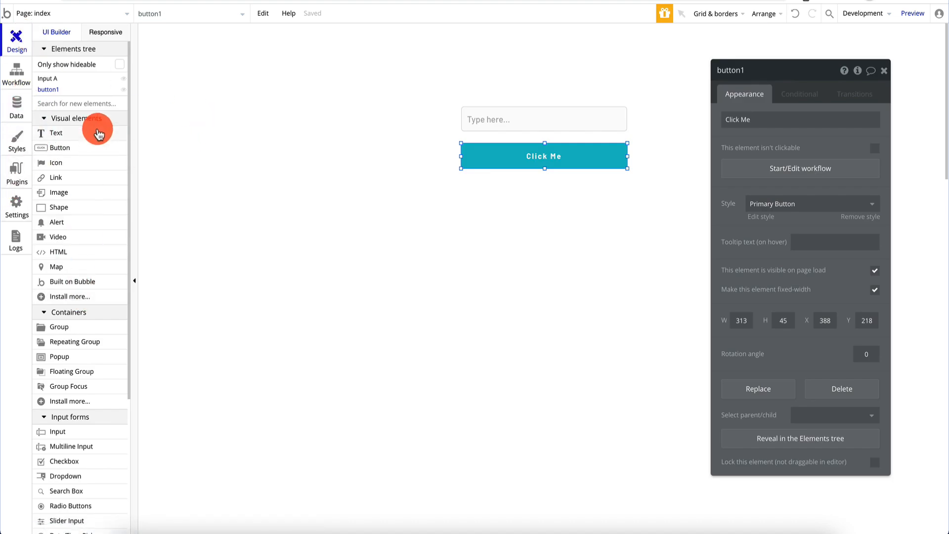
pyautogui.moveTo(97, 131); pyautogui.dragTo(487, 78)
pyautogui.moveTo(571, 80); pyautogui.dragTo(627, 79)
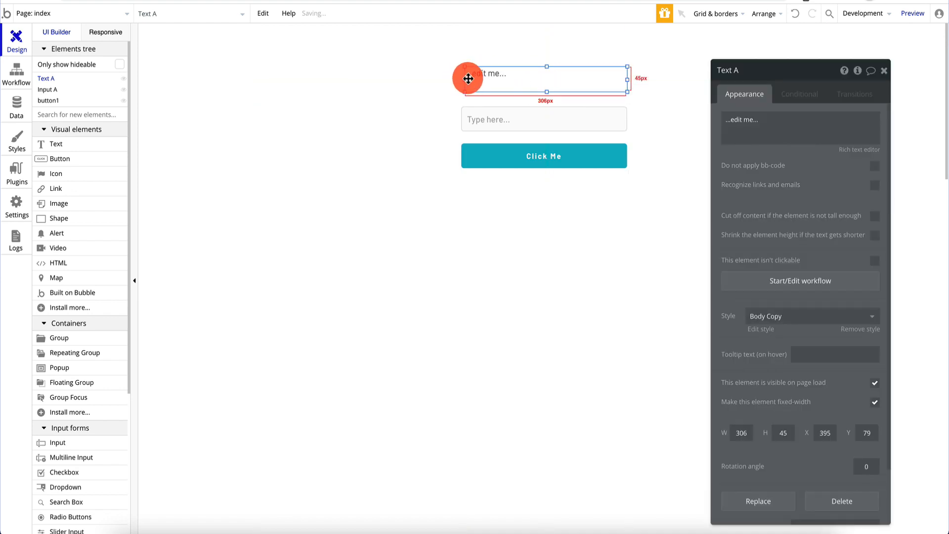
pyautogui.moveTo(465, 79); pyautogui.dragTo(464, 80)
pyautogui.click(577, 78)
# Step: Rename the text element as text1 and the text input as input1
pyautogui.click(759, 70)
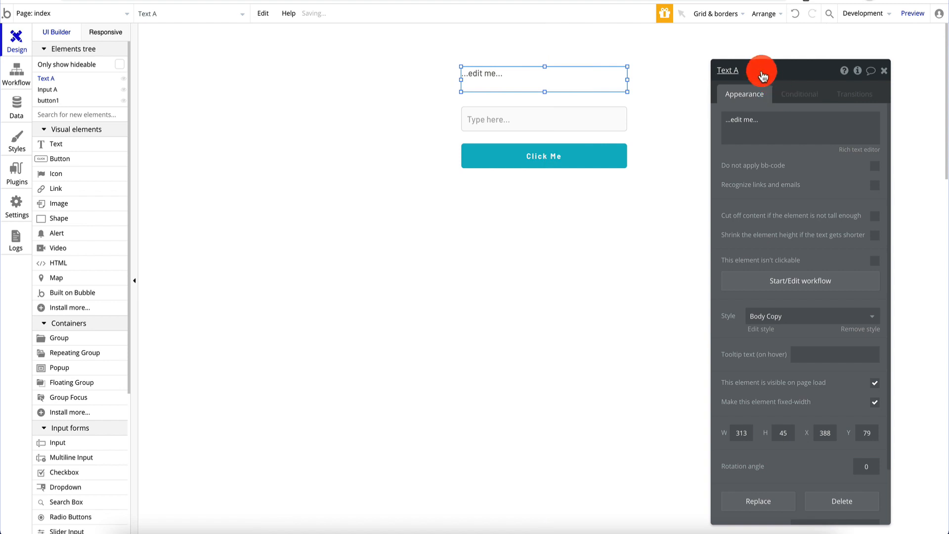
pyautogui.write('tex')
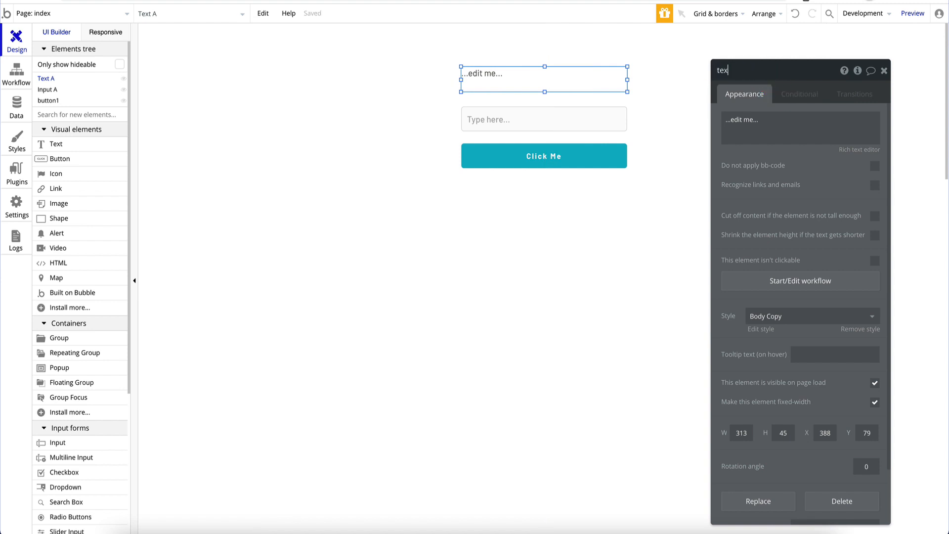
pyautogui.write('t')
pyautogui.click(554, 113)
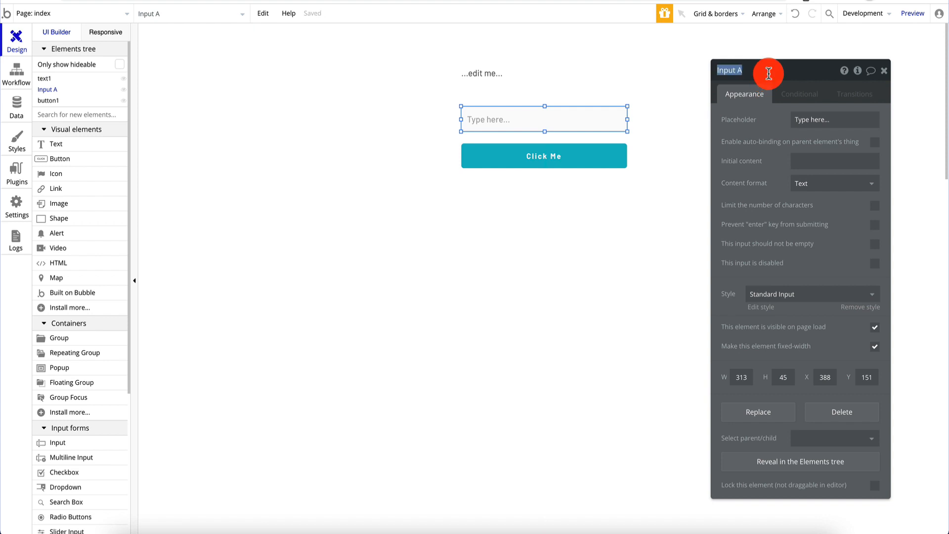
pyautogui.write('input1')
pyautogui.click(543, 209)
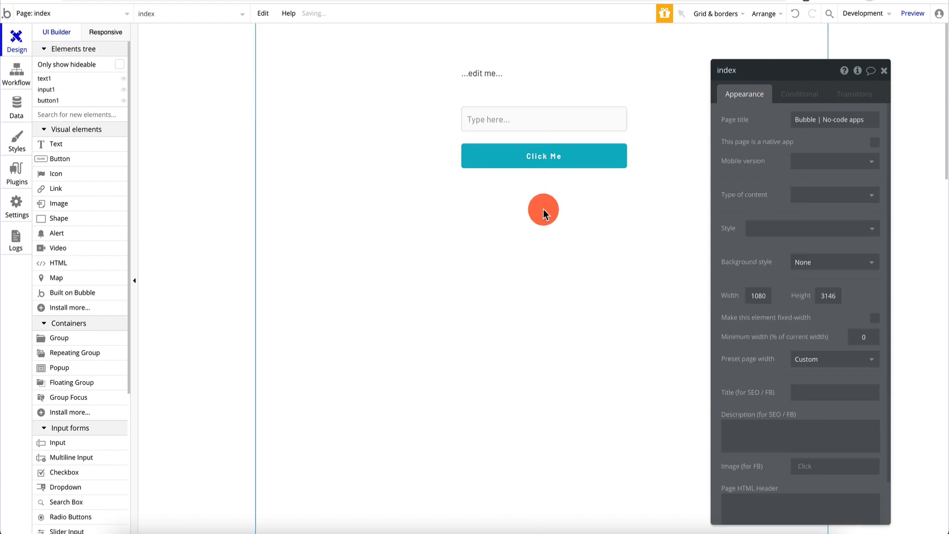
# Step: Open the button1 click workflow and add a Show element action for text1
pyautogui.click(515, 78)
pyautogui.click(492, 194)
pyautogui.click(536, 153)
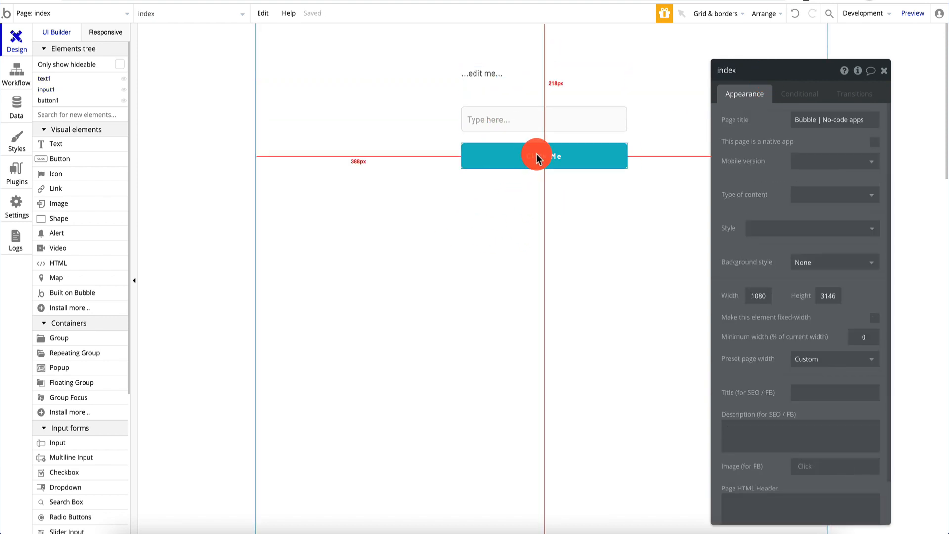
pyautogui.click(814, 165)
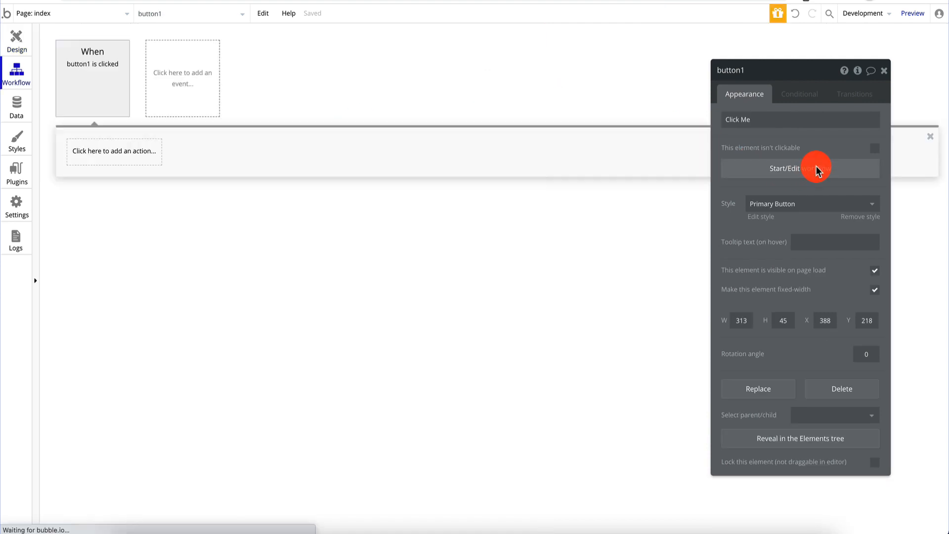
pyautogui.click(124, 157)
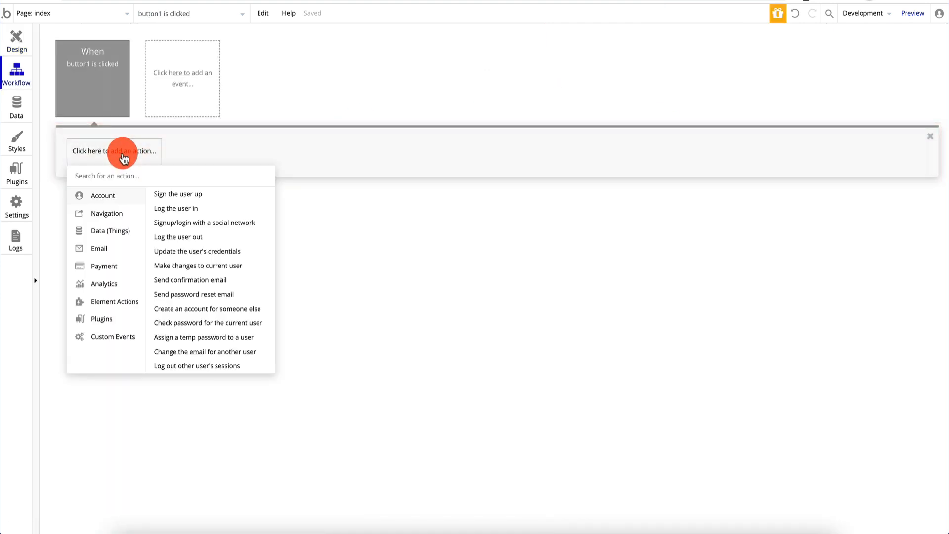
pyautogui.click(121, 303)
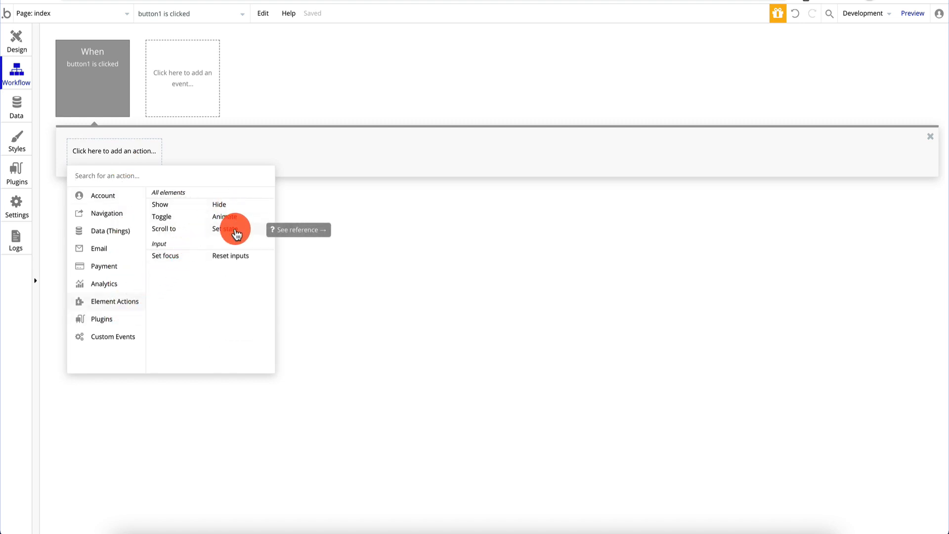
pyautogui.click(181, 208)
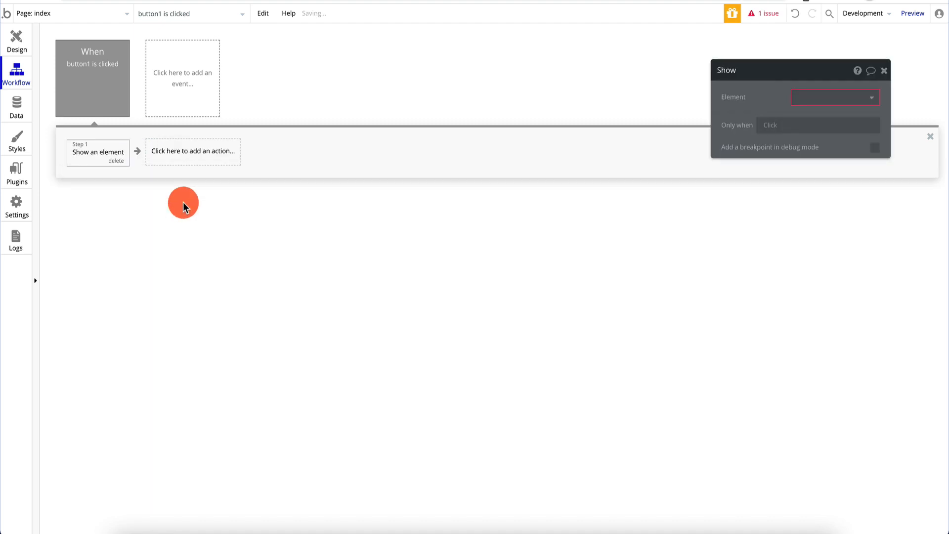
pyautogui.click(841, 99)
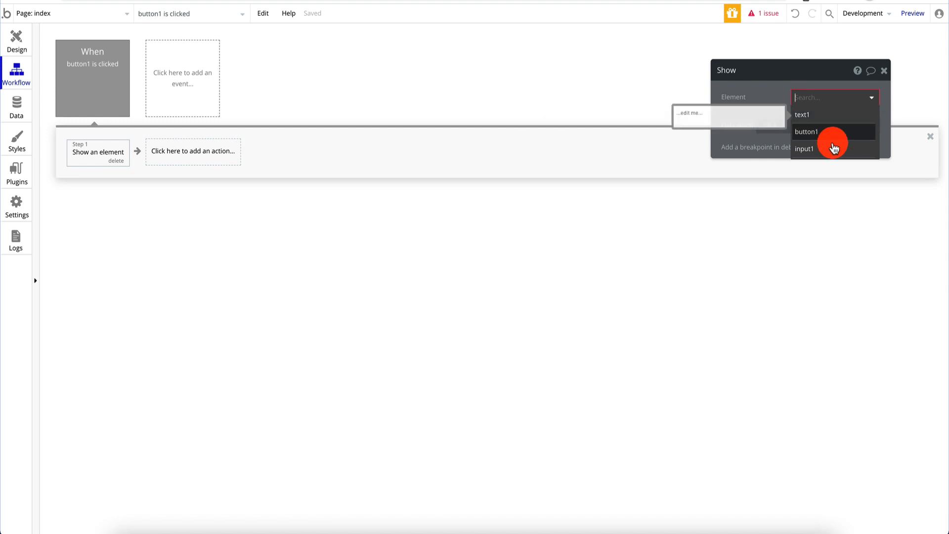
pyautogui.click(836, 117)
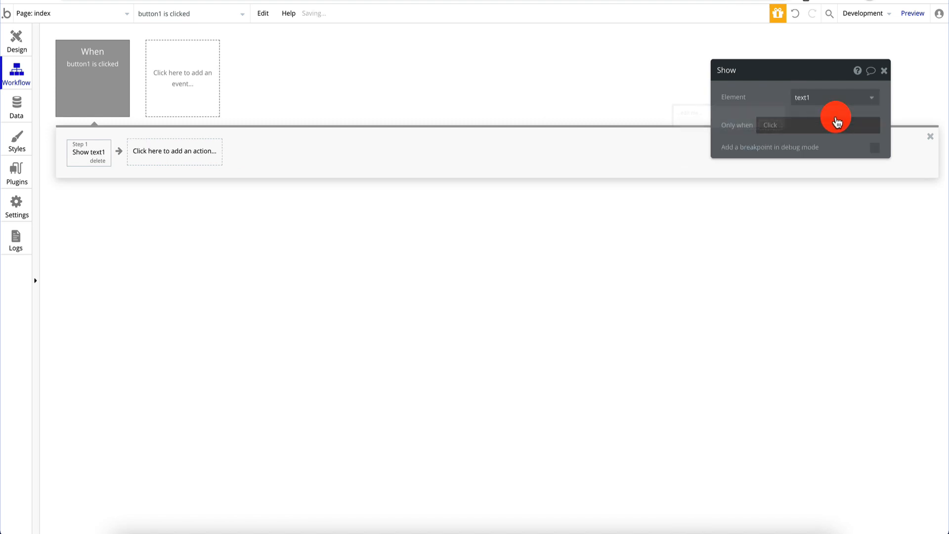
# Step: Delete the Show text1 action and make the button1 workflow set focus to input1 instead
pyautogui.click(100, 161)
pyautogui.click(100, 163)
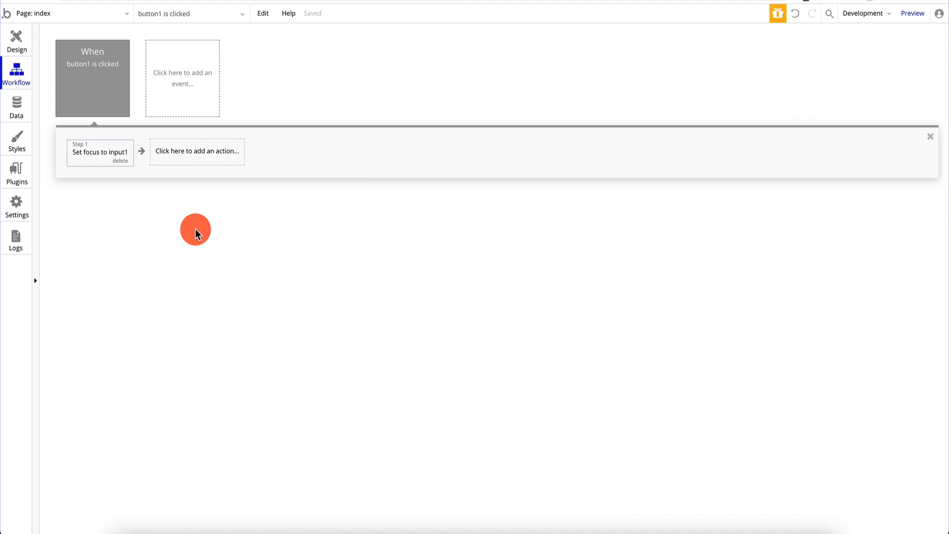
pyautogui.click(95, 88)
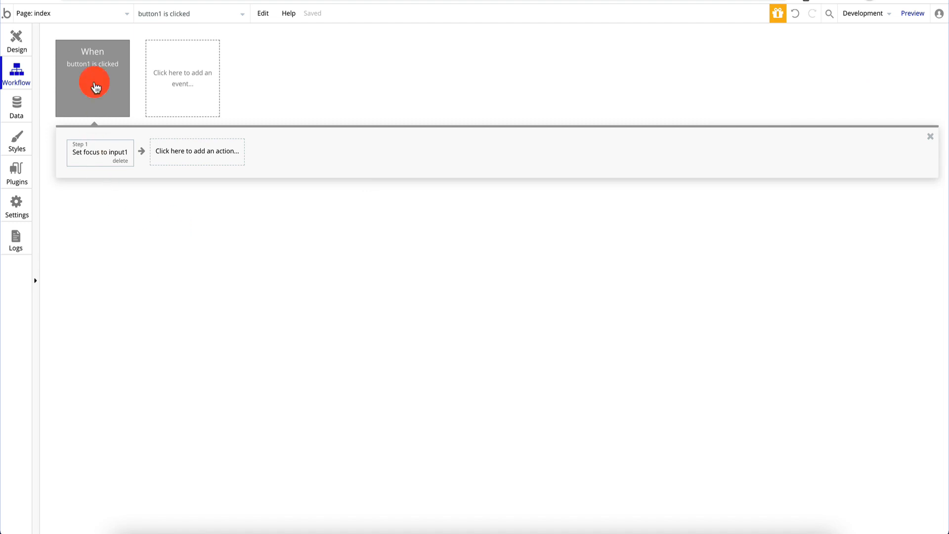
pyautogui.moveTo(99, 155)
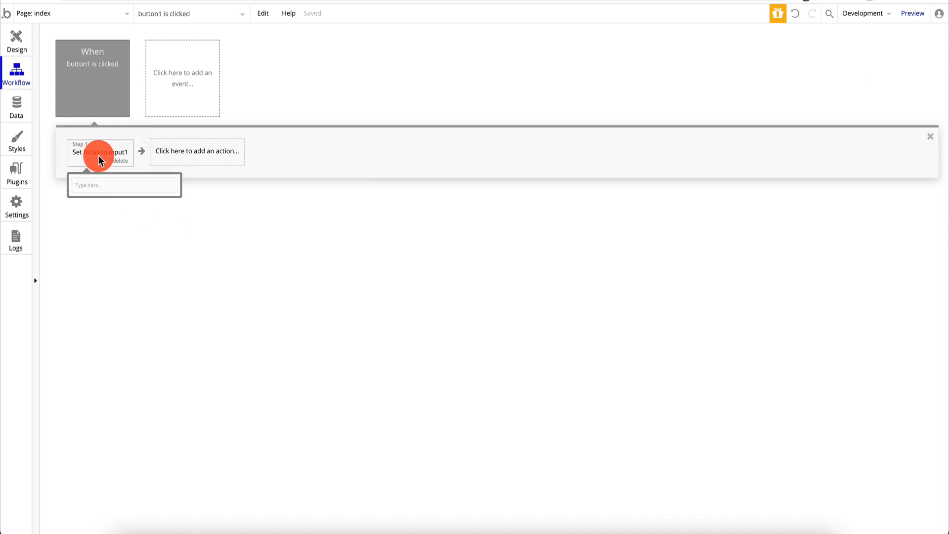
# Step: Preview the index page and test the Click Me button's focus action
pyautogui.click(913, 15)
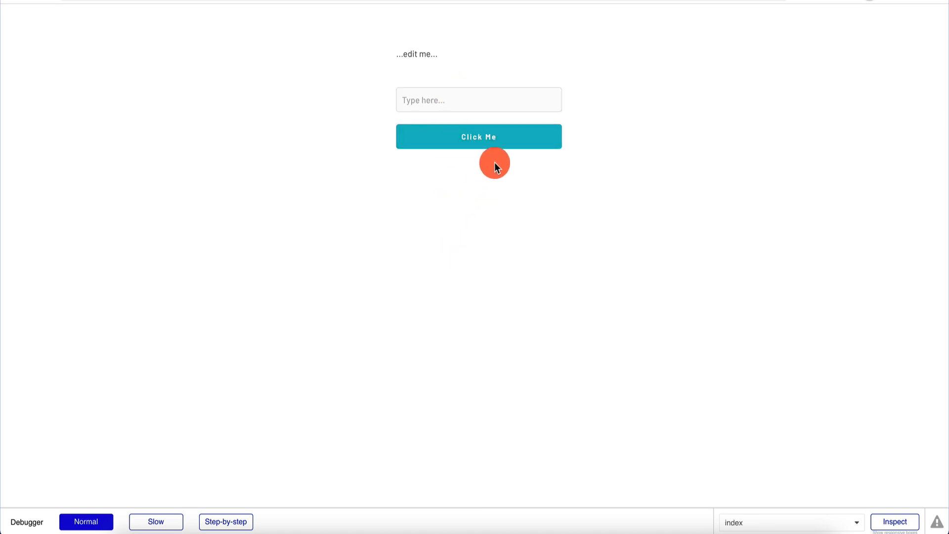
pyautogui.click(504, 146)
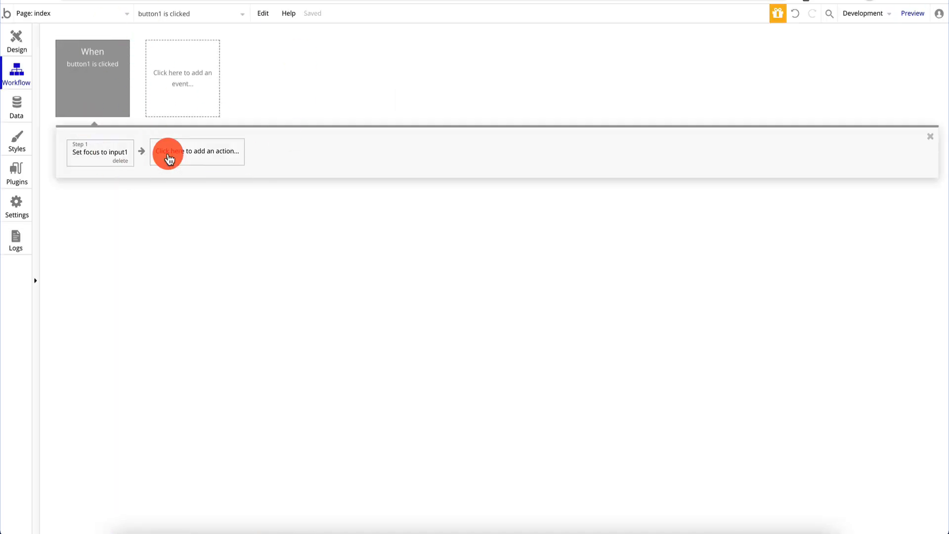
# Step: Revisit the page design, return to the button1 click workflow and delete its Set focus to input1 action
pyautogui.click(12, 37)
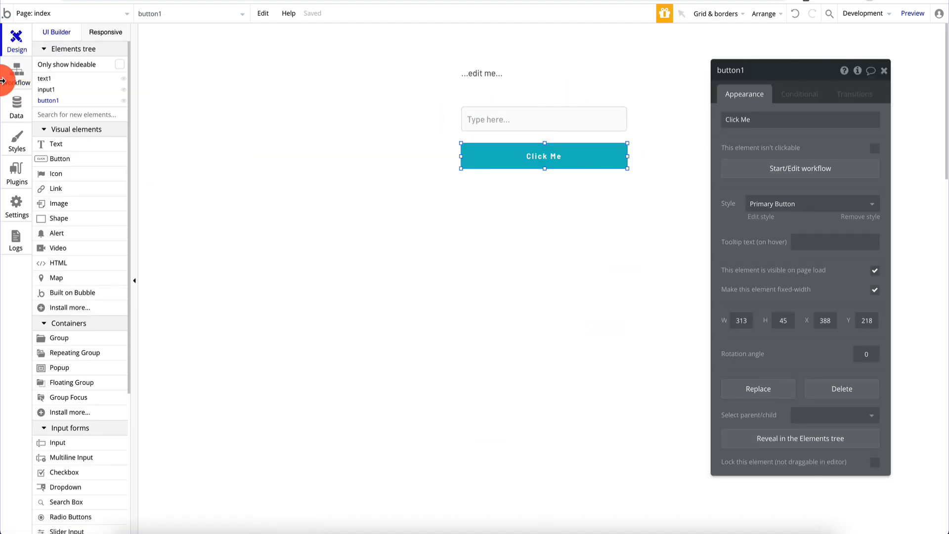
pyautogui.click(15, 74)
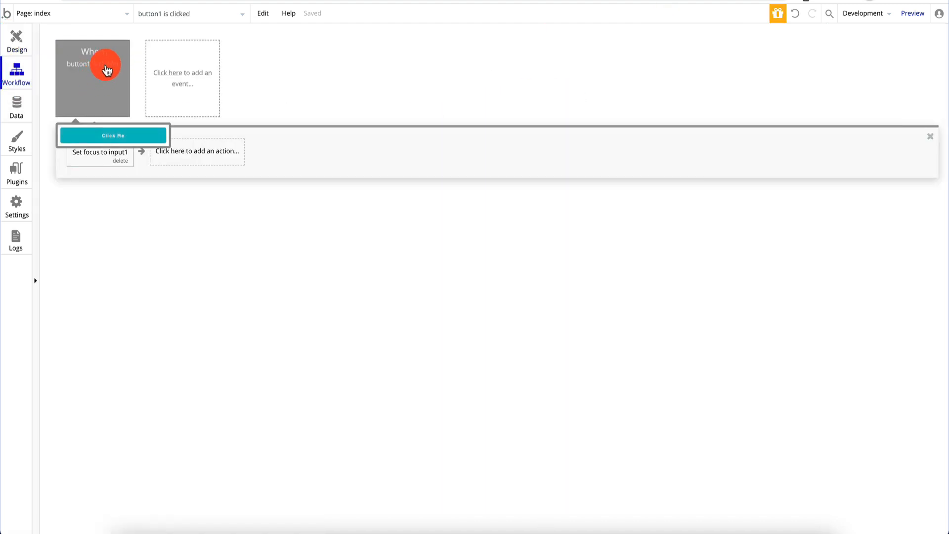
pyautogui.click(119, 162)
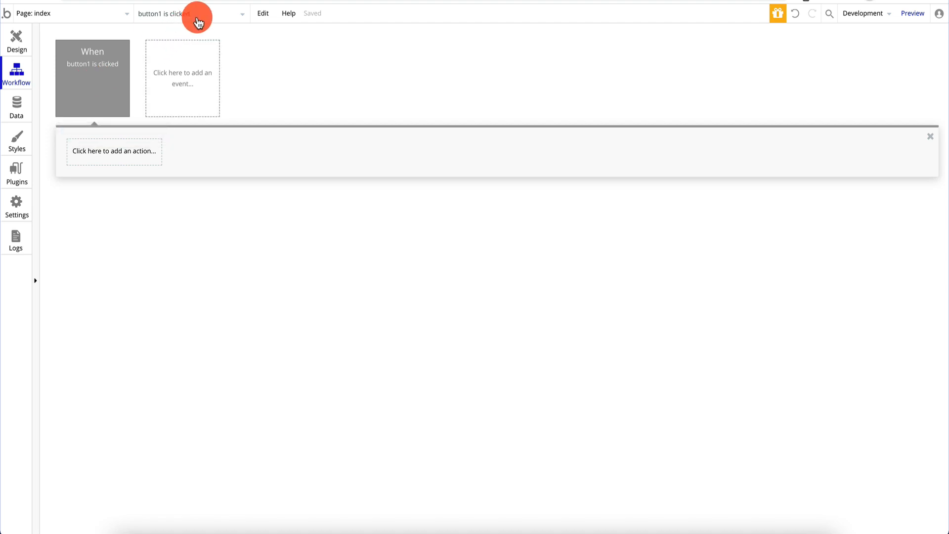
# Step: Review the actions offered for the button1 click event under analytics, data, email, plugins and navigation, and close the list
pyautogui.click(115, 155)
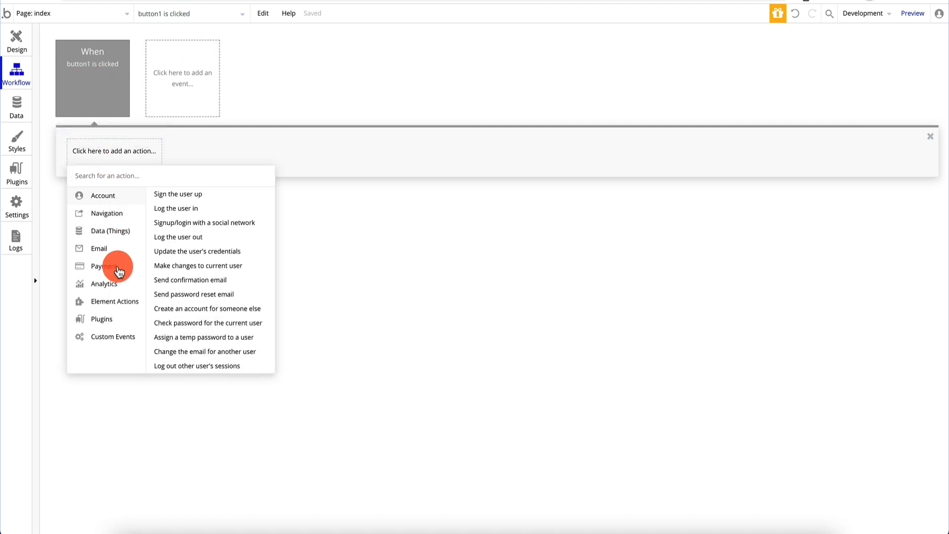
pyautogui.moveTo(125, 301)
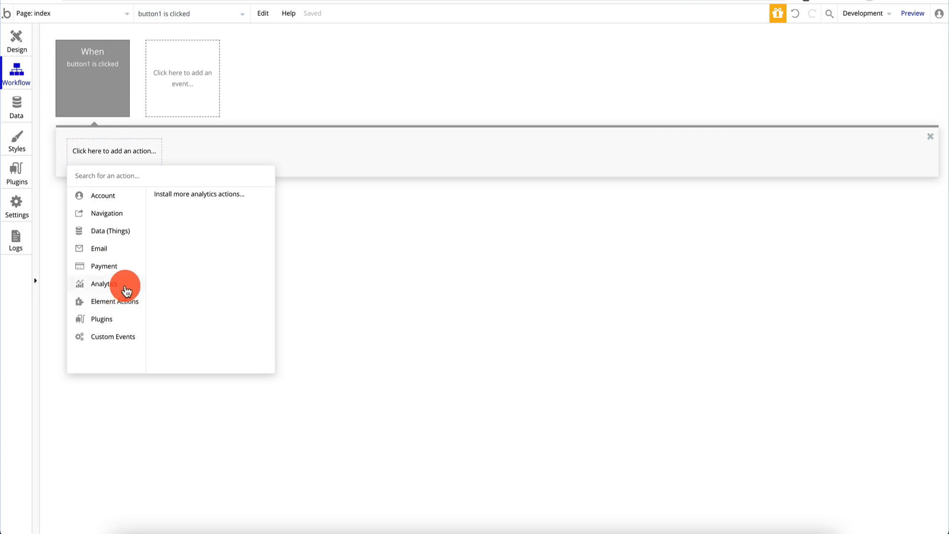
pyautogui.moveTo(130, 194)
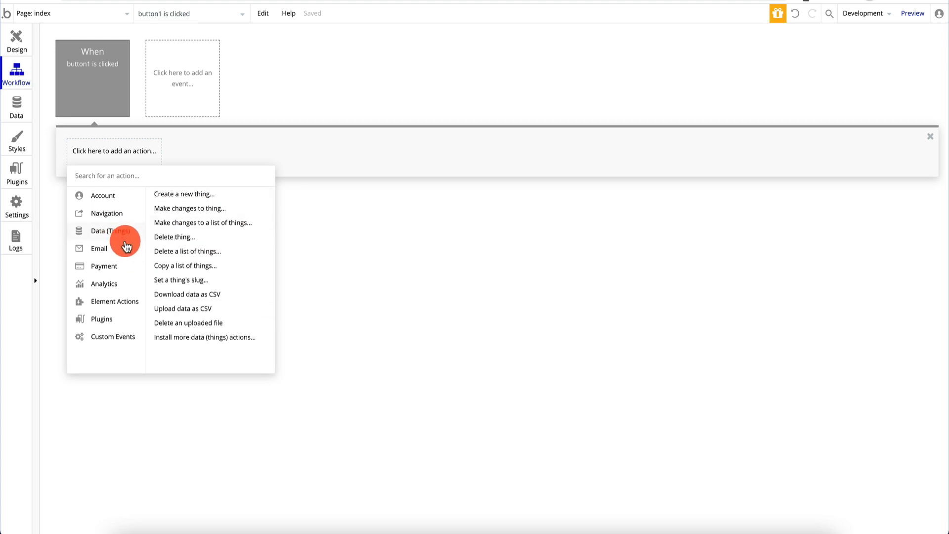
pyautogui.moveTo(127, 254)
pyautogui.moveTo(121, 321)
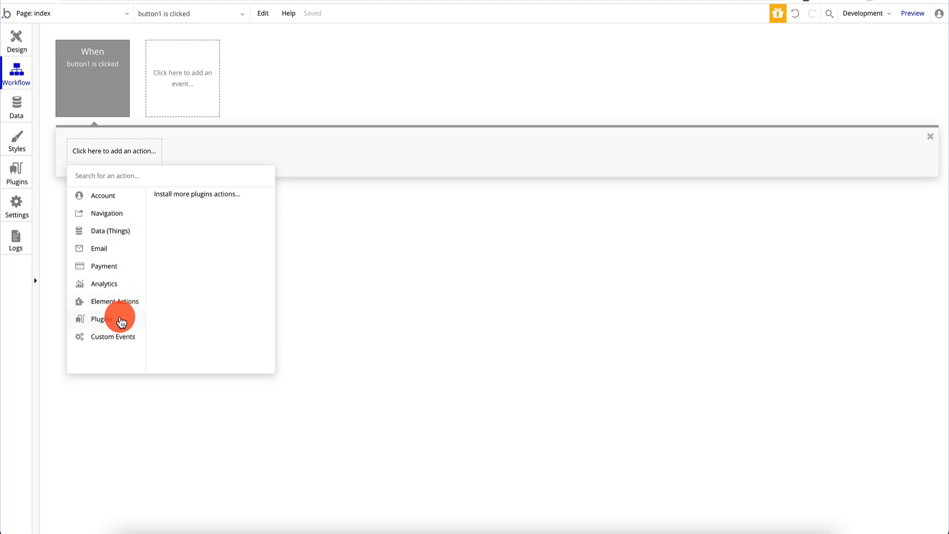
pyautogui.moveTo(111, 212)
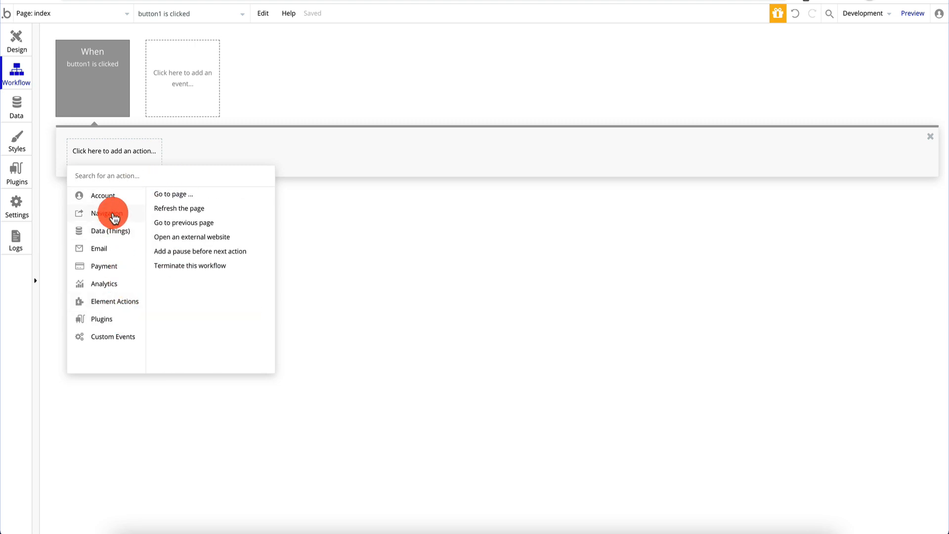
pyautogui.click(403, 244)
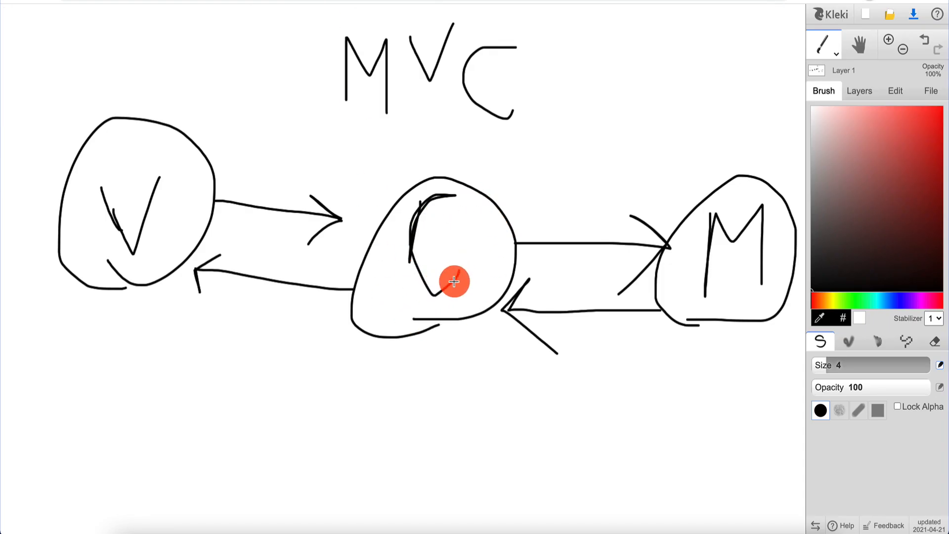
# Step: Switch to the Kleki drawing, draw an arrow running down and right from the C circle and handwrite REST beside it
pyautogui.moveTo(463, 314)
pyautogui.mouseDown()
pyautogui.moveTo(558, 458)
pyautogui.moveTo(537, 474)
pyautogui.moveTo(591, 499)
pyautogui.moveTo(588, 459)
pyautogui.mouseUp()
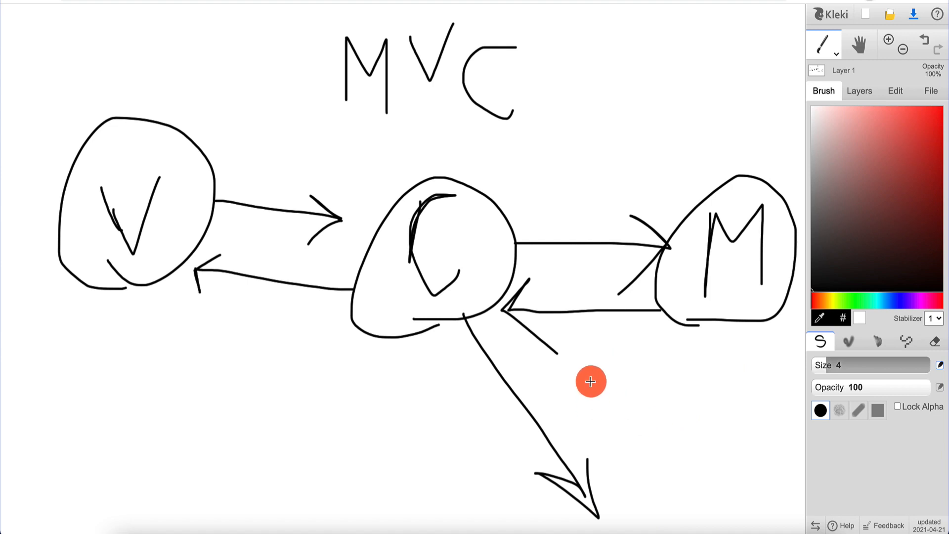
pyautogui.moveTo(591, 382)
pyautogui.mouseDown()
pyautogui.moveTo(590, 432)
pyautogui.moveTo(601, 400)
pyautogui.moveTo(624, 429)
pyautogui.mouseUp()
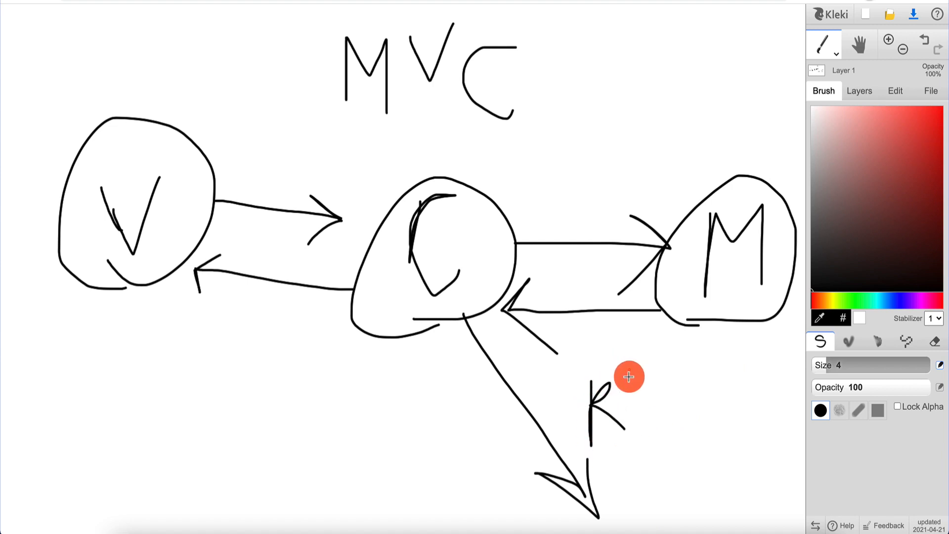
pyautogui.moveTo(631, 383)
pyautogui.mouseDown()
pyautogui.moveTo(633, 369)
pyautogui.moveTo(669, 369)
pyautogui.mouseUp()
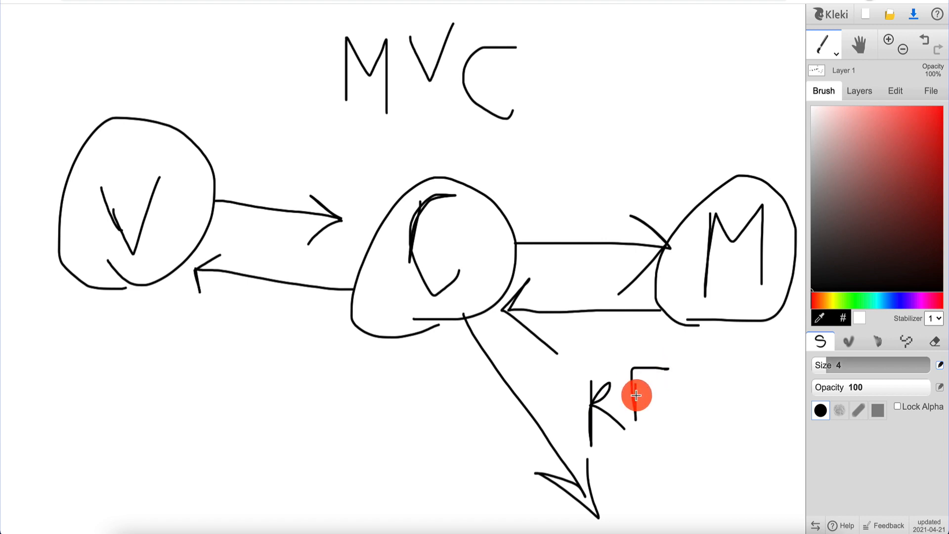
pyautogui.moveTo(636, 396)
pyautogui.mouseDown()
pyautogui.moveTo(667, 396)
pyautogui.moveTo(696, 417)
pyautogui.mouseUp()
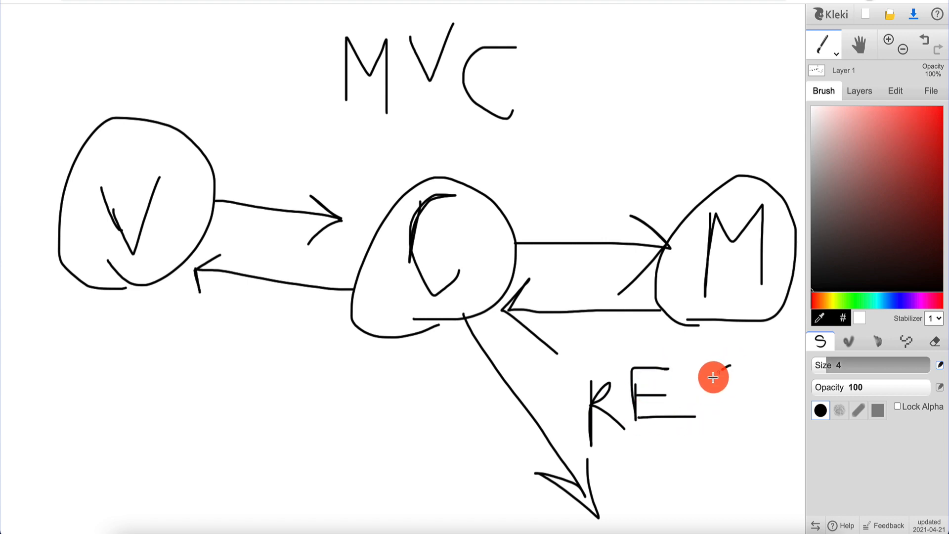
pyautogui.moveTo(730, 366); pyautogui.dragTo(679, 424)
pyautogui.moveTo(764, 365); pyautogui.dragTo(764, 410)
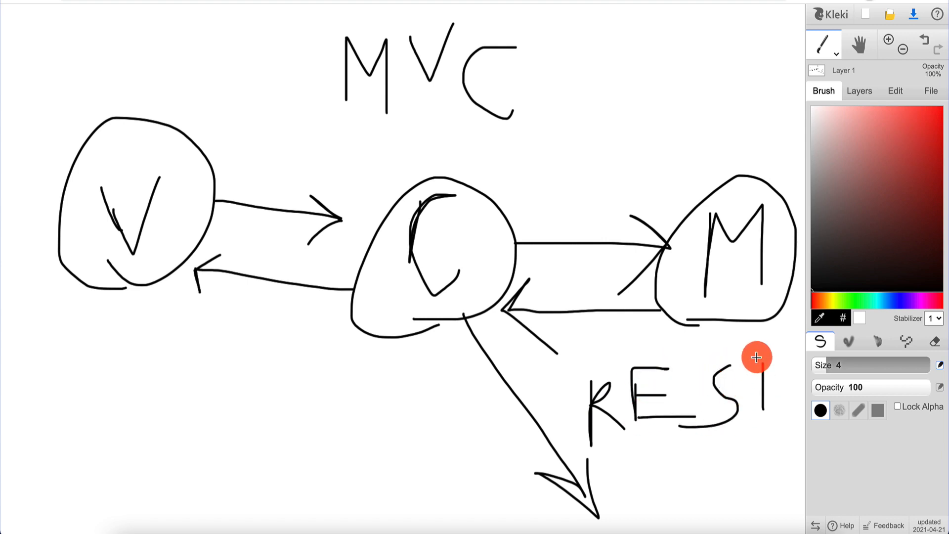
pyautogui.moveTo(748, 364); pyautogui.dragTo(777, 364)
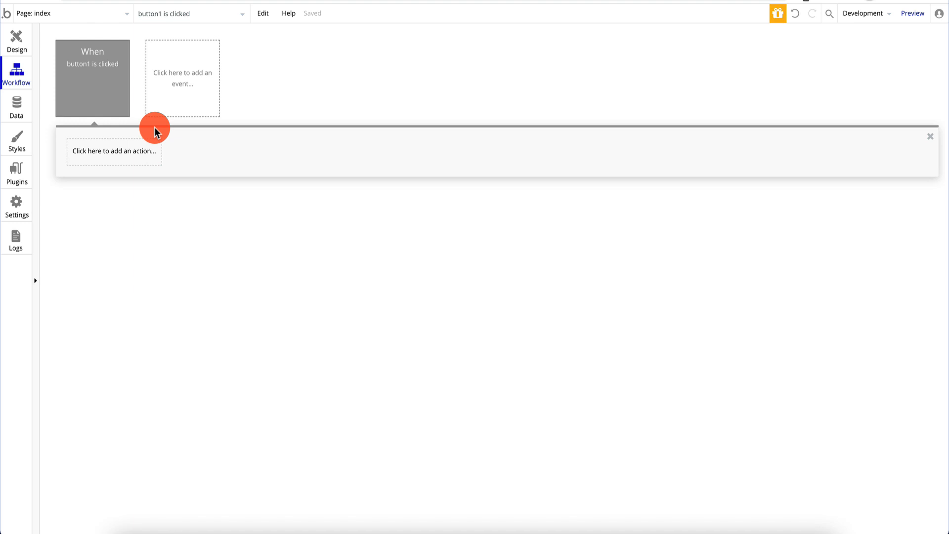
# Step: Examine the actions available to the button1 workflow in Bubble, and the general and element event types for a new event
pyautogui.click(106, 156)
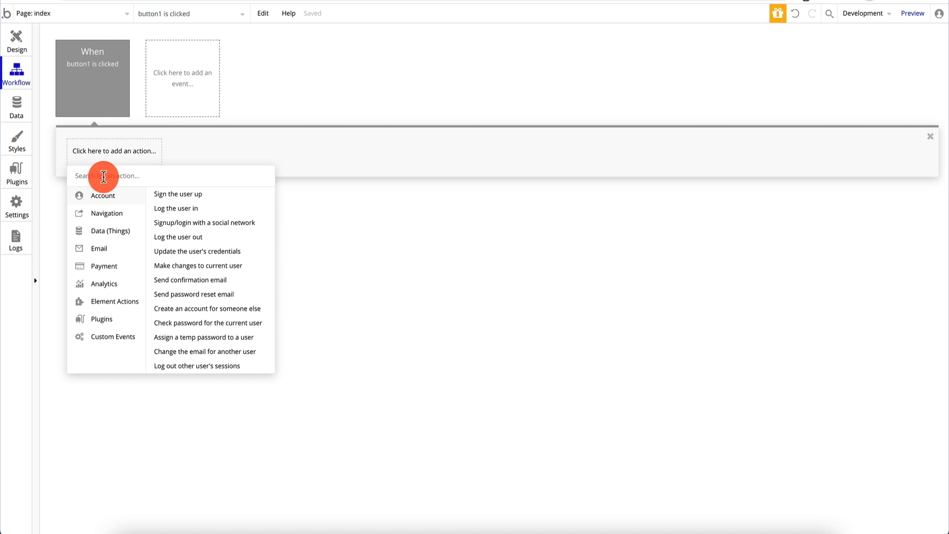
pyautogui.moveTo(115, 216)
pyautogui.click(186, 79)
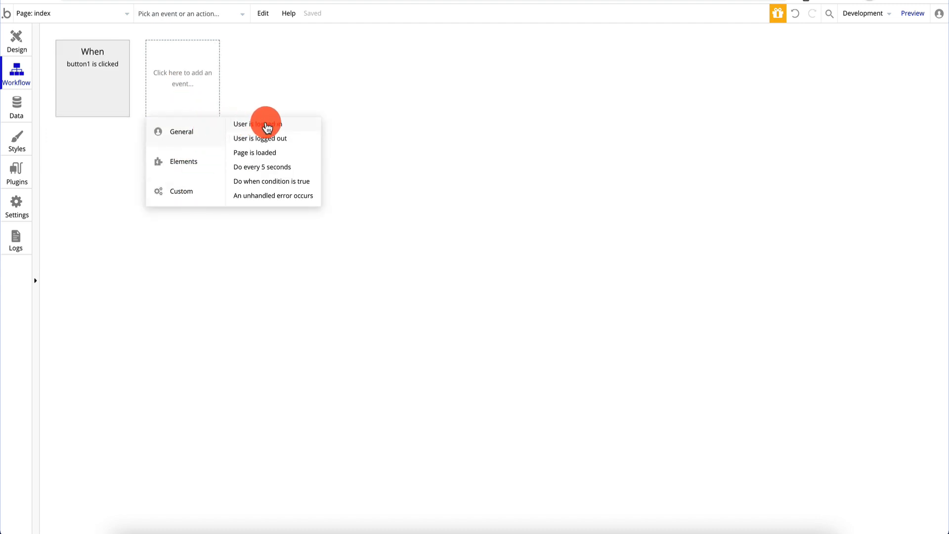
pyautogui.moveTo(195, 161)
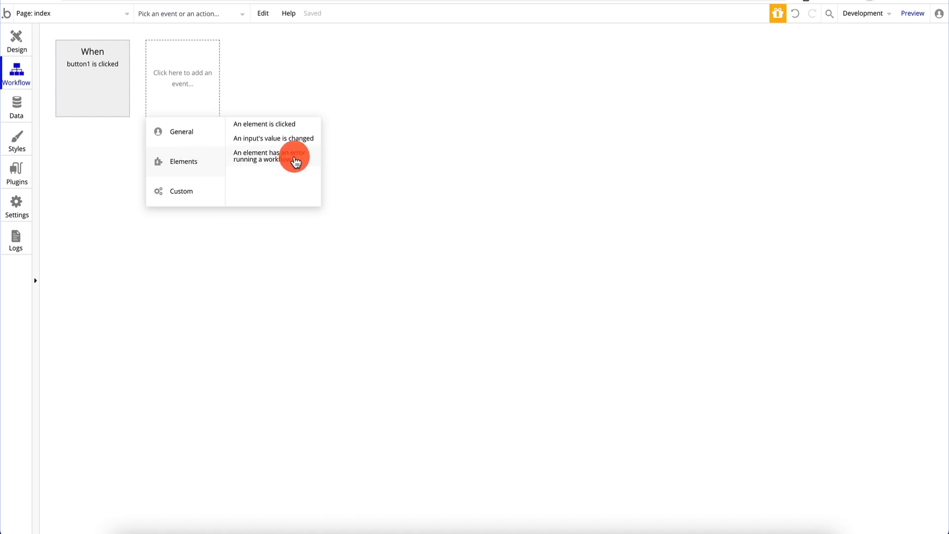
pyautogui.moveTo(183, 134)
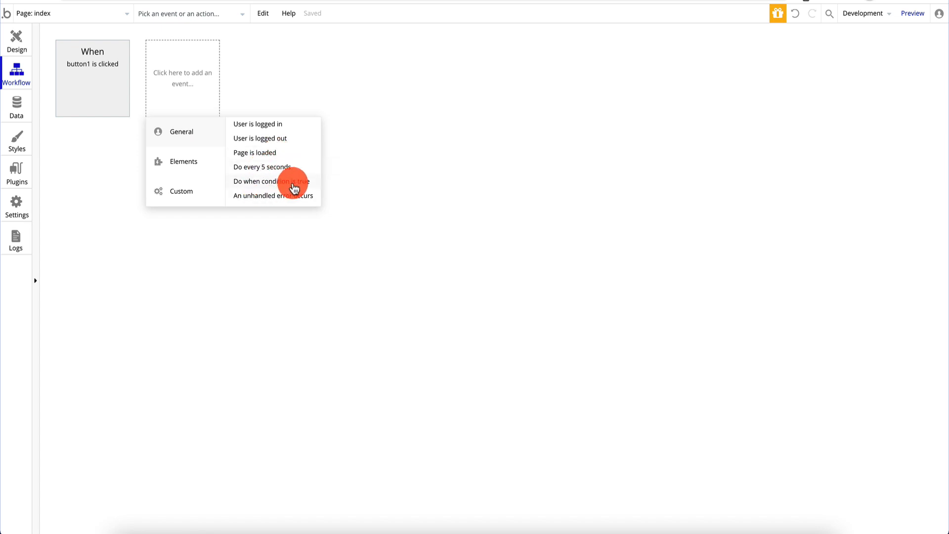
# Step: Add a Do every 5 seconds event to the page's workflows, view its settings and delete the event
pyautogui.click(287, 166)
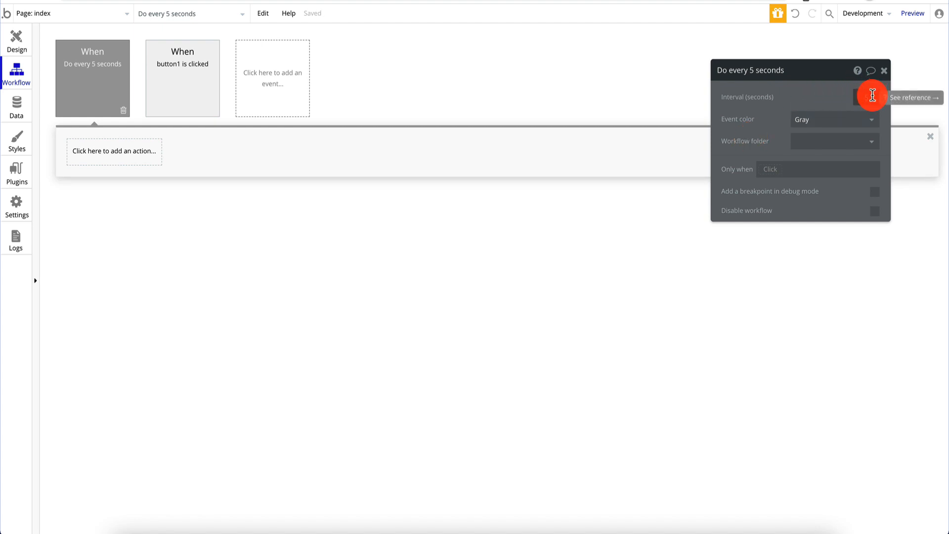
pyautogui.click(884, 70)
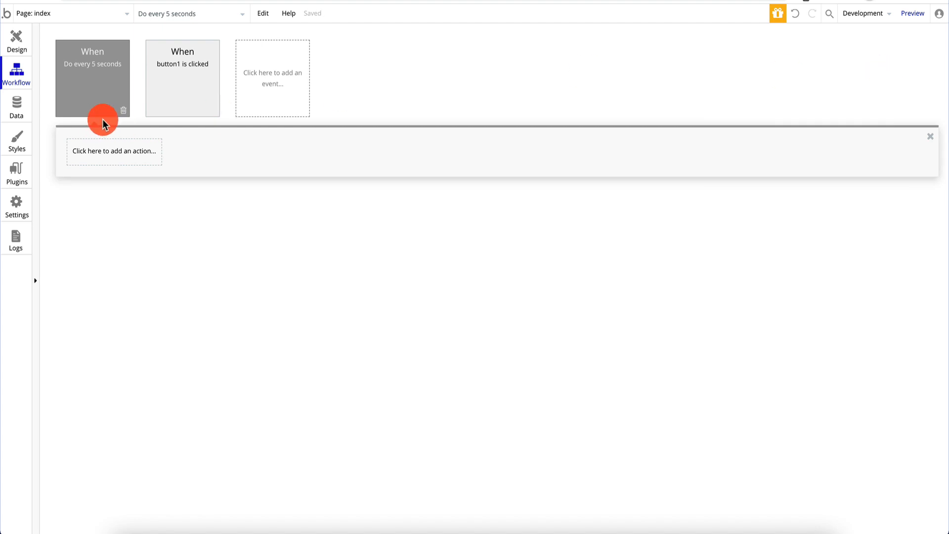
pyautogui.click(128, 116)
pyautogui.press('Delete')
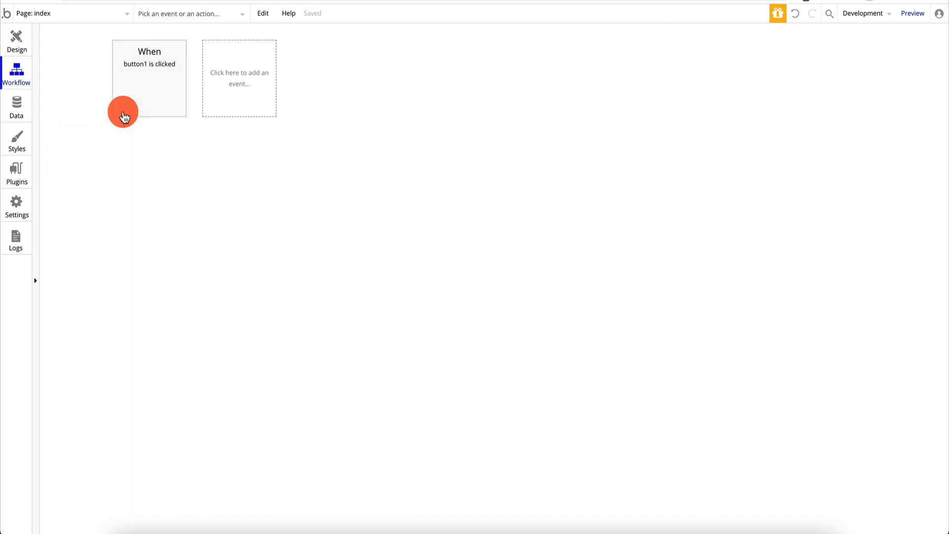
# Step: Review the element and general event types, add a User is logged in event and delete it
pyautogui.click(176, 87)
pyautogui.click(182, 161)
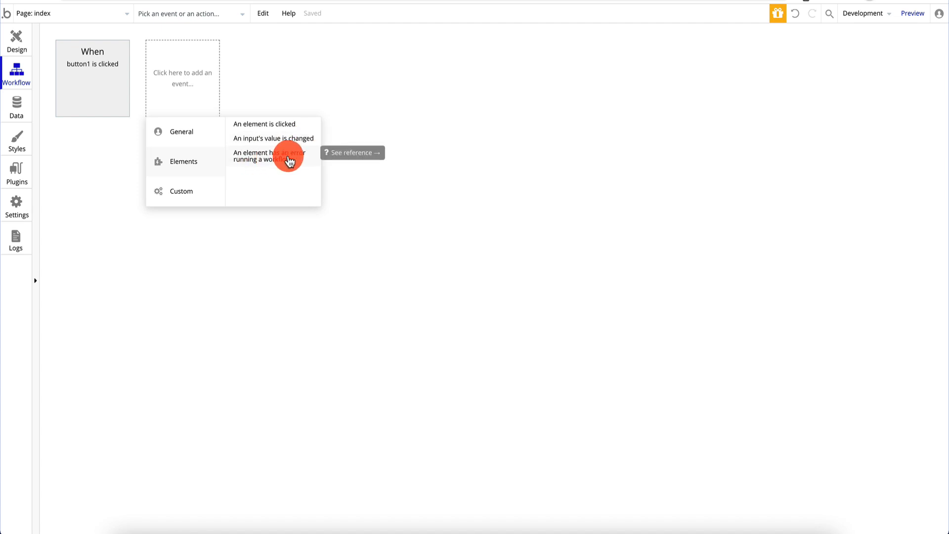
pyautogui.moveTo(198, 137)
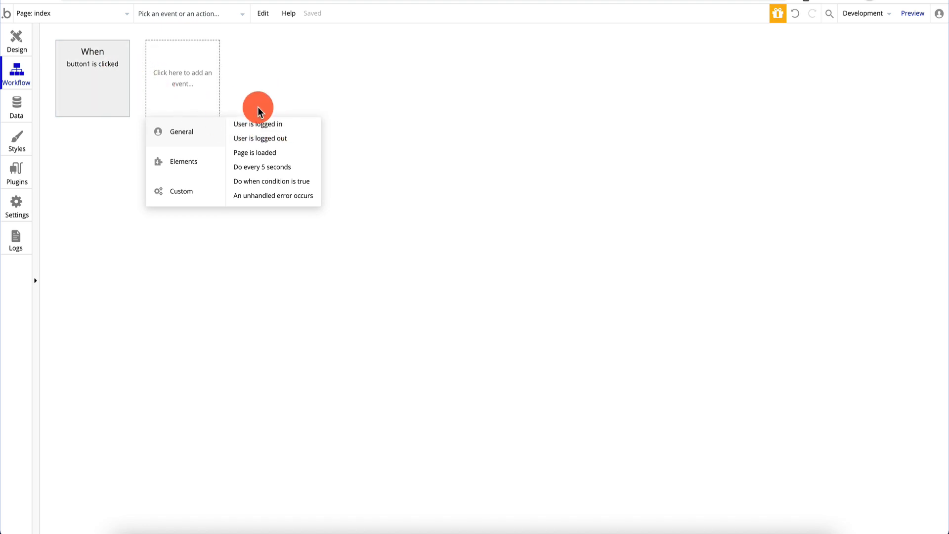
pyautogui.click(285, 130)
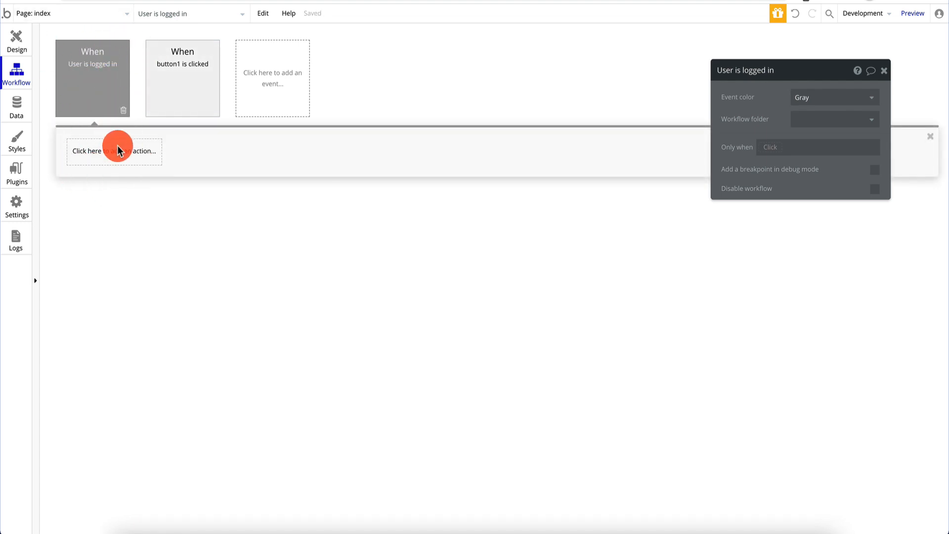
pyautogui.click(123, 109)
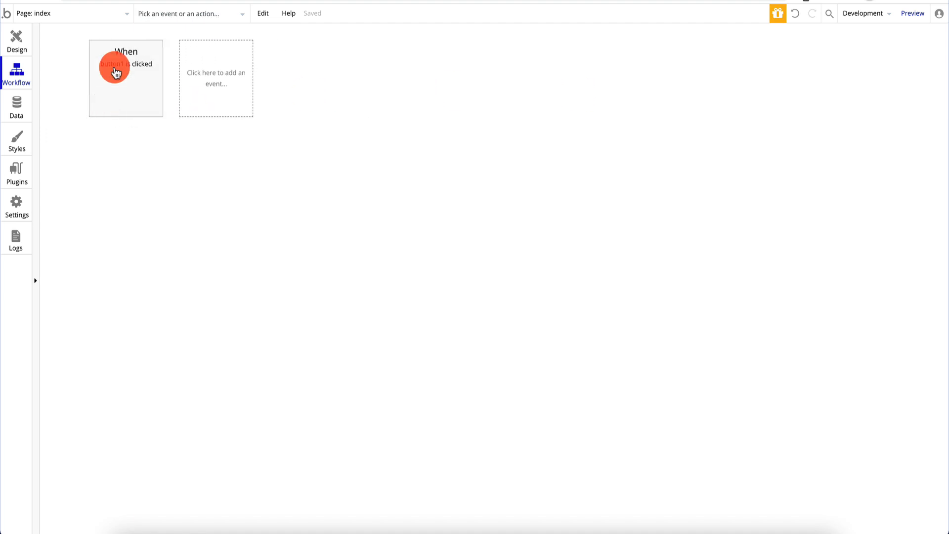
# Step: Review the event categories for a new event, add an unnamed custom event and delete it
pyautogui.click(182, 89)
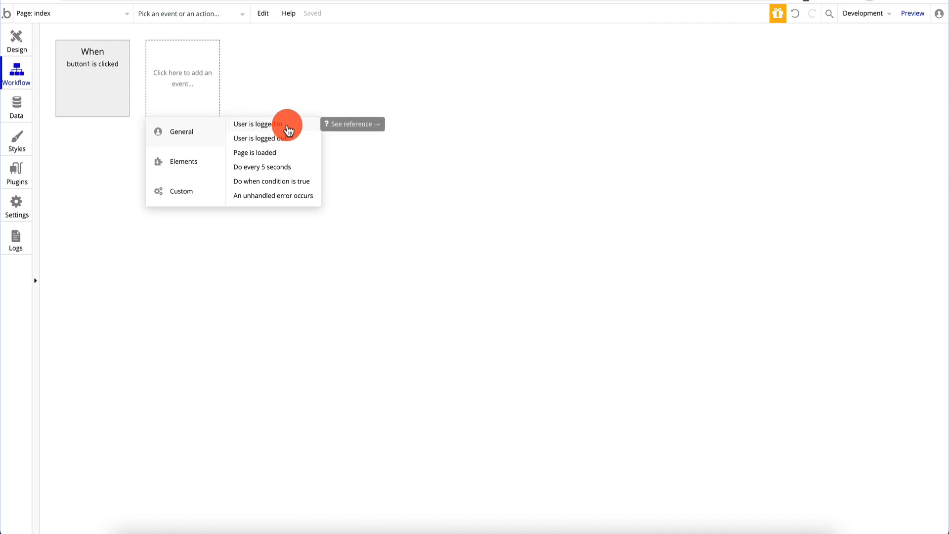
pyautogui.moveTo(200, 160)
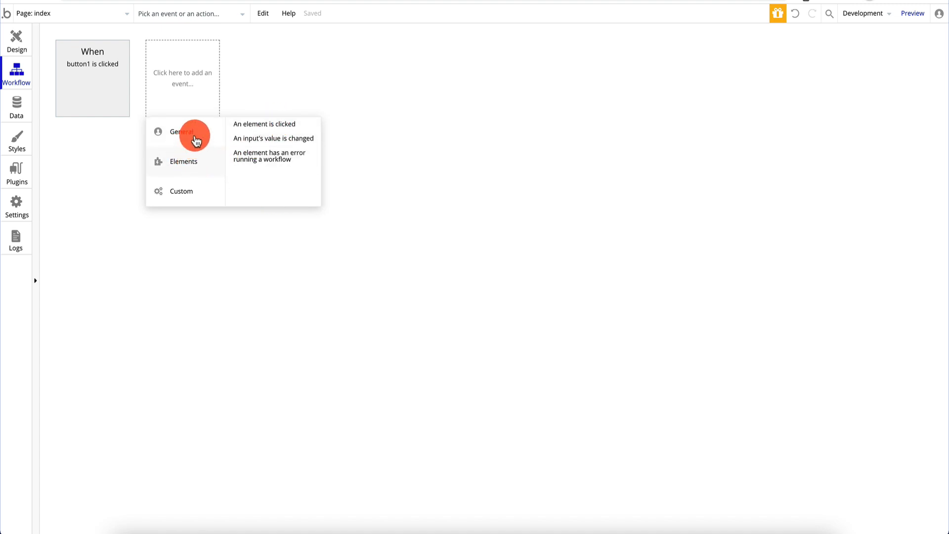
pyautogui.moveTo(198, 191)
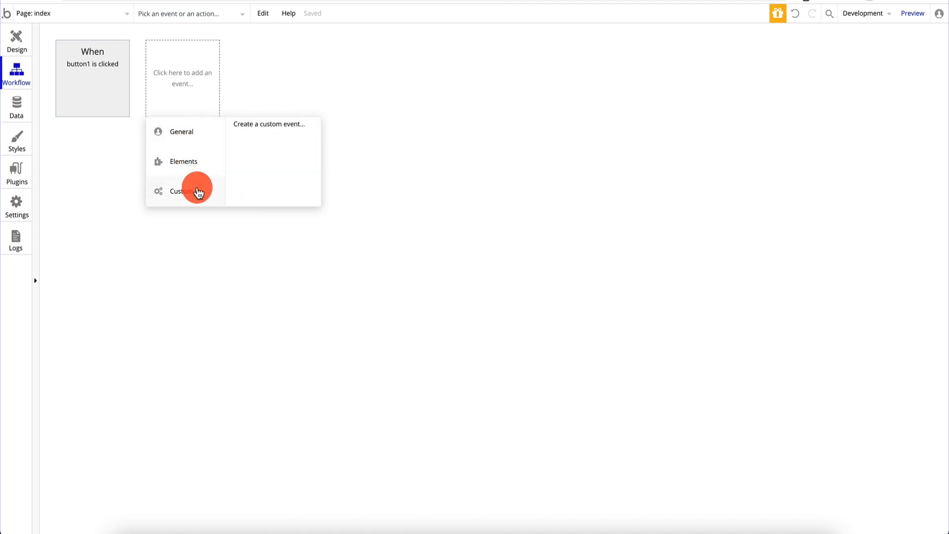
pyautogui.click(307, 126)
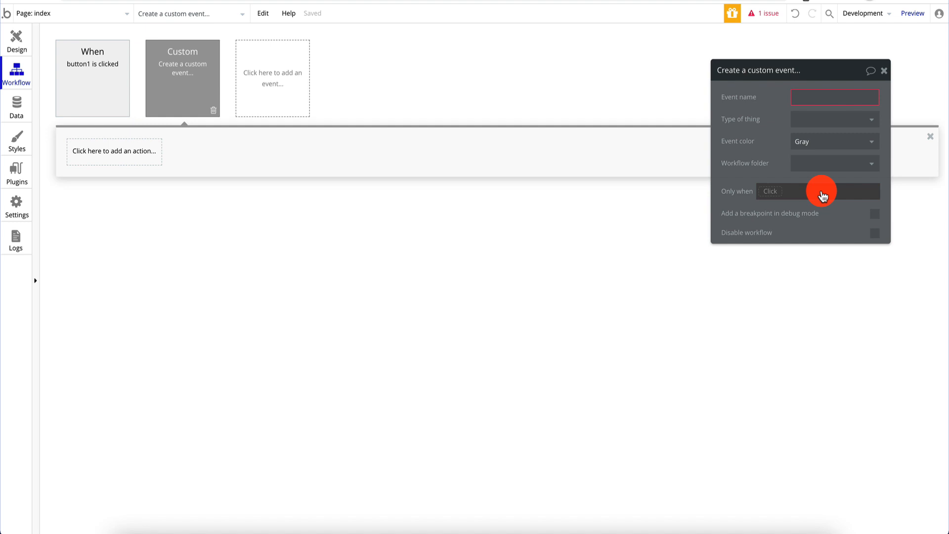
pyautogui.click(884, 72)
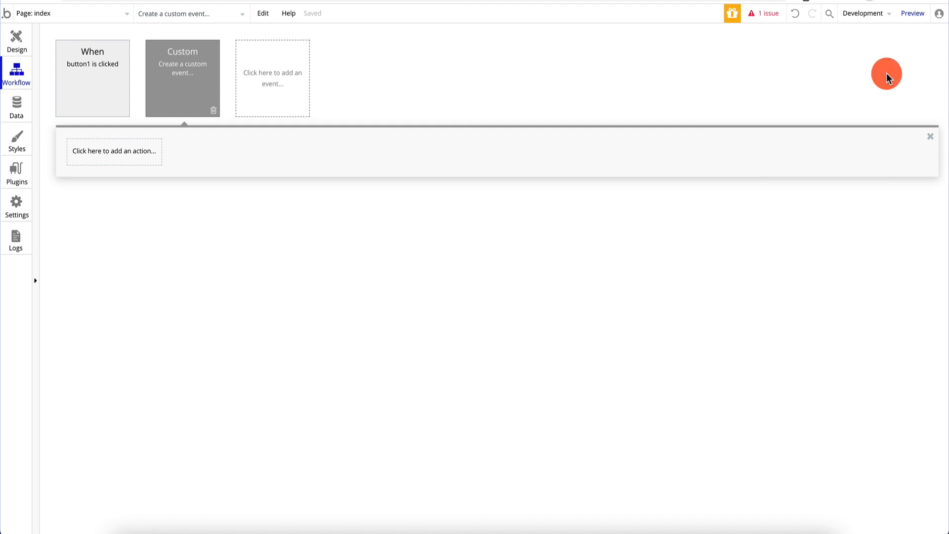
pyautogui.click(213, 111)
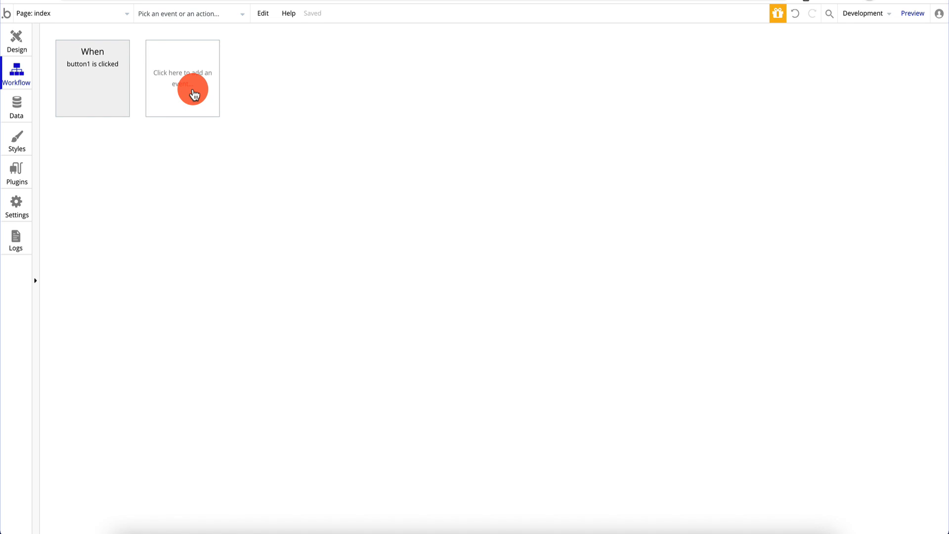
# Step: Create a new custom data type named Cars in the app's database, leaving it public by default
pyautogui.click(21, 118)
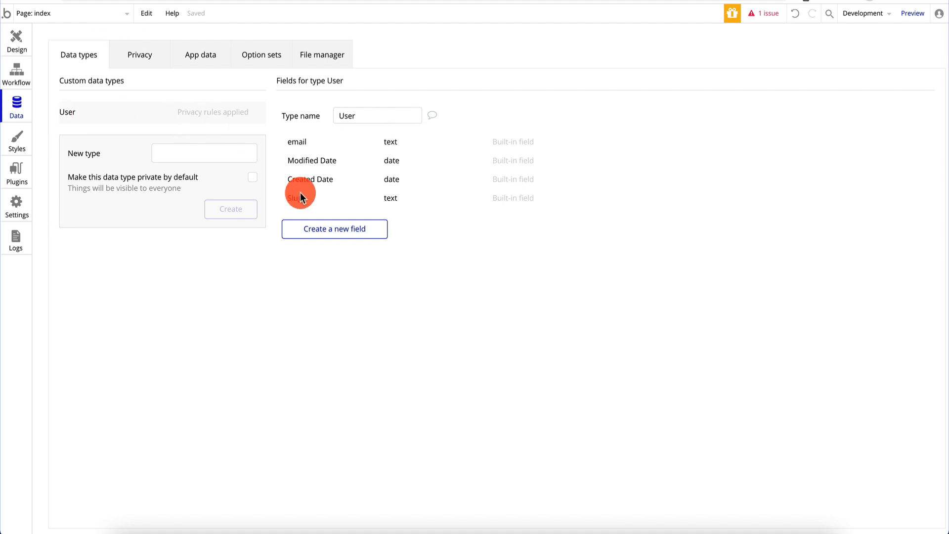
pyautogui.moveTo(301, 193)
pyautogui.click(198, 153)
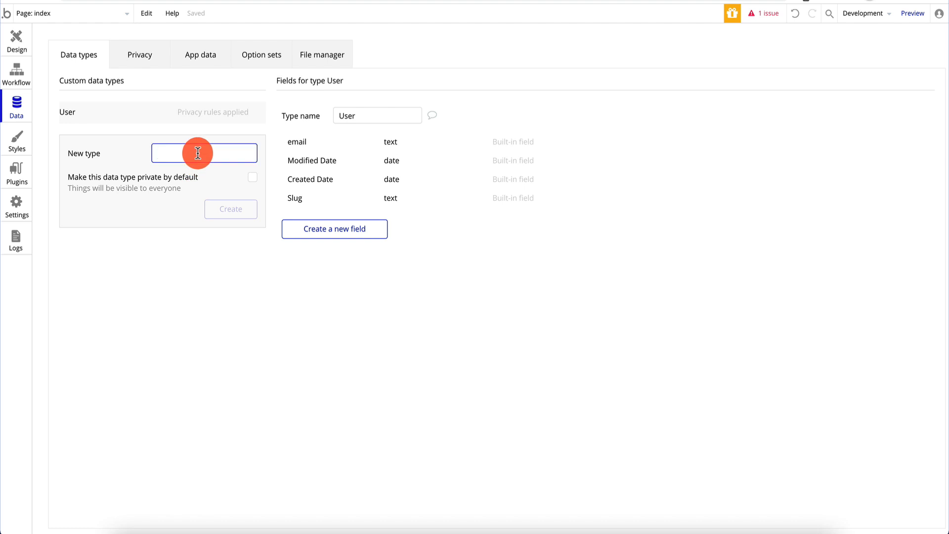
pyautogui.write('BMW')
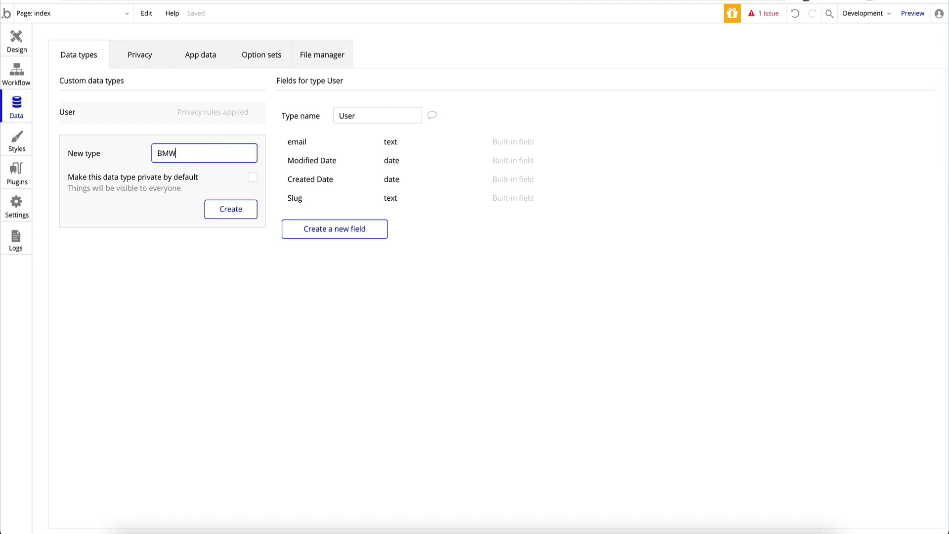
pyautogui.press('BackSpace')
pyautogui.press('BackSpace')
pyautogui.press('BackSpace')
pyautogui.write('Cars')
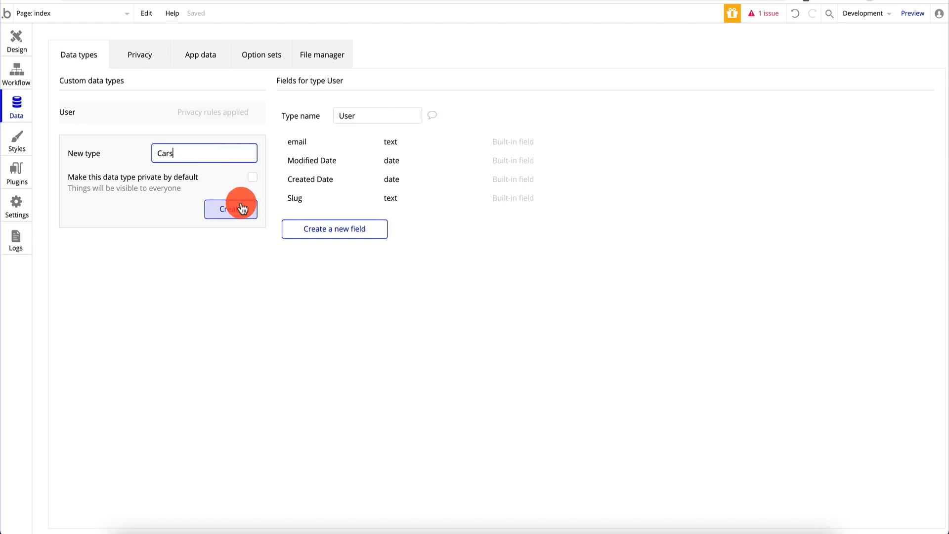
pyautogui.click(243, 208)
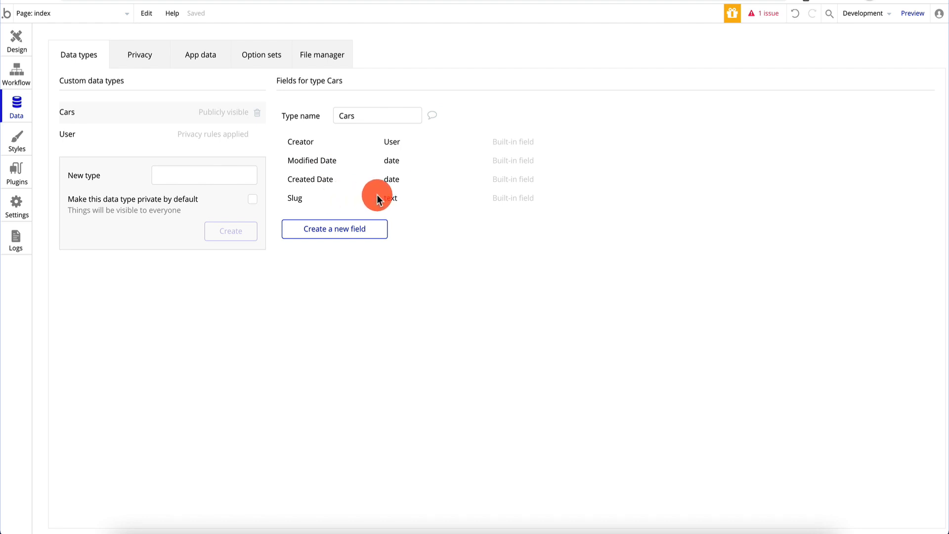
pyautogui.click(196, 47)
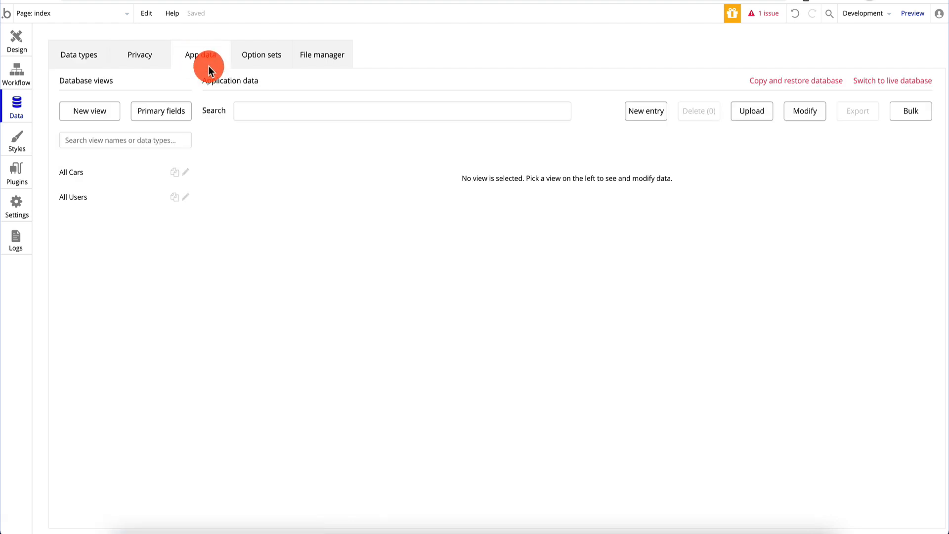
pyautogui.click(658, 107)
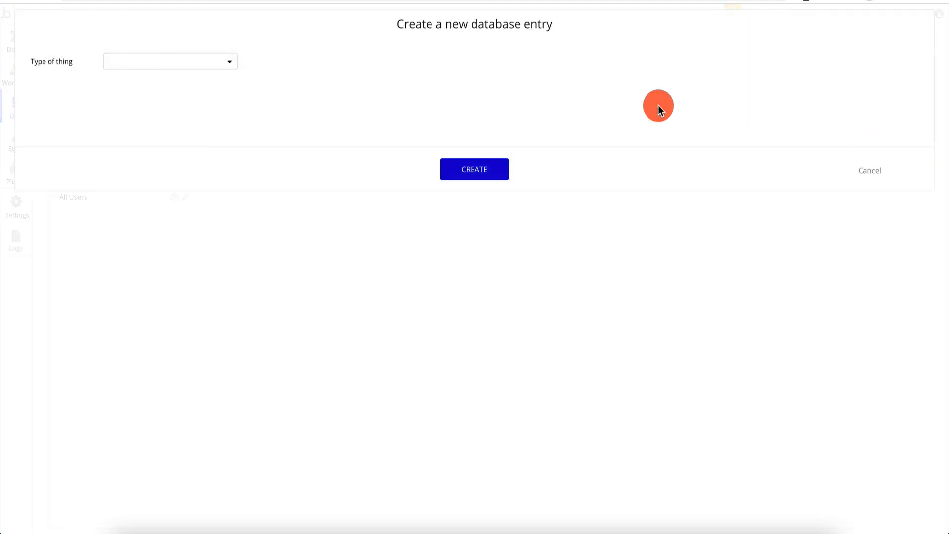
pyautogui.click(203, 64)
pyautogui.click(177, 97)
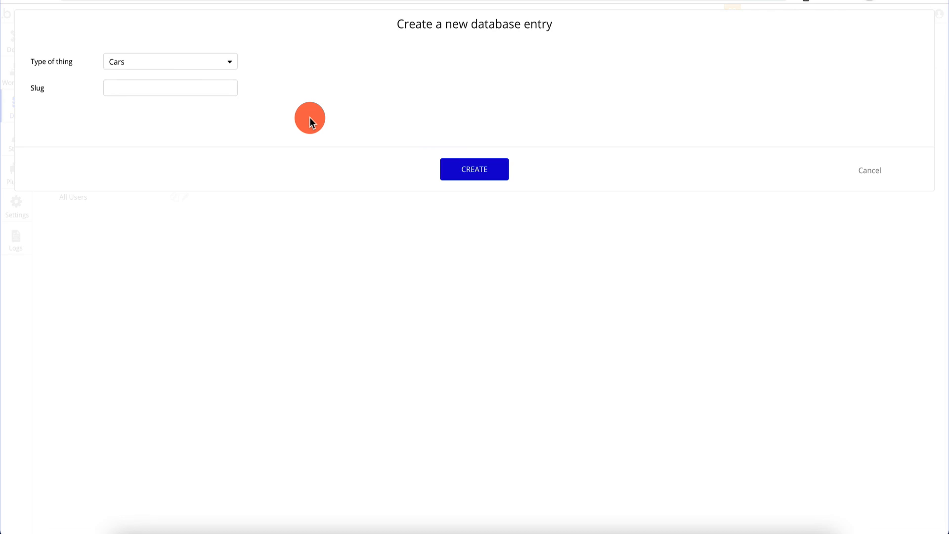
pyautogui.click(869, 171)
# Step: Add a field called name with type text to the Cars data type
pyautogui.click(71, 59)
pyautogui.click(394, 144)
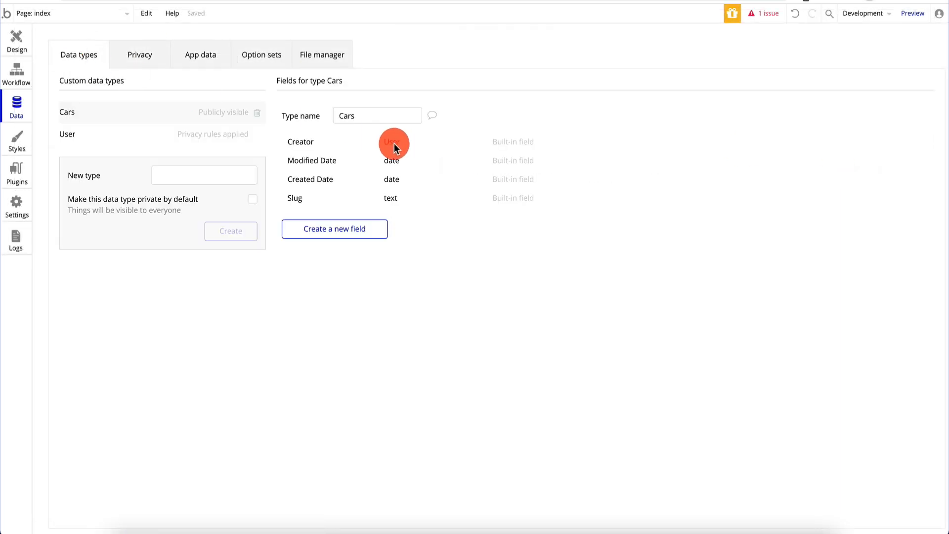
pyautogui.click(367, 226)
pyautogui.write('name')
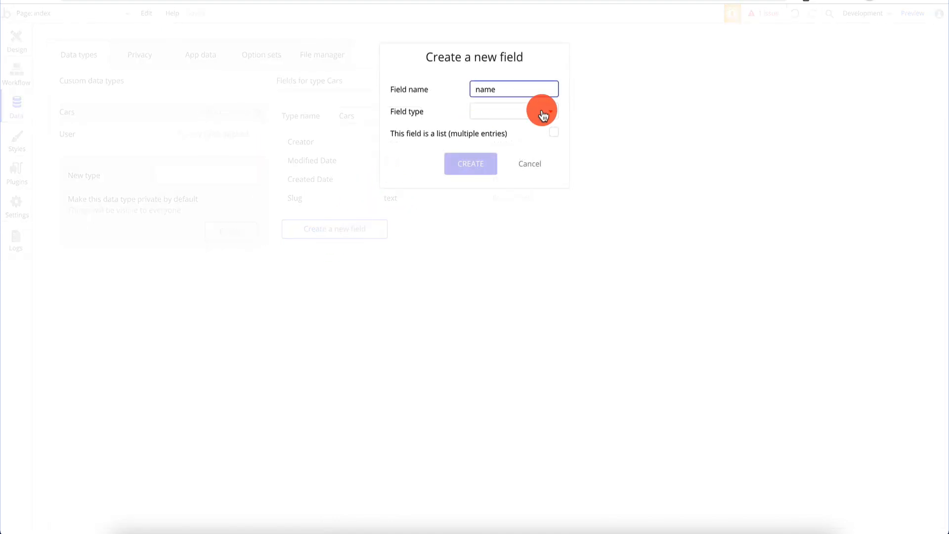
pyautogui.click(544, 114)
pyautogui.click(519, 131)
pyautogui.click(482, 163)
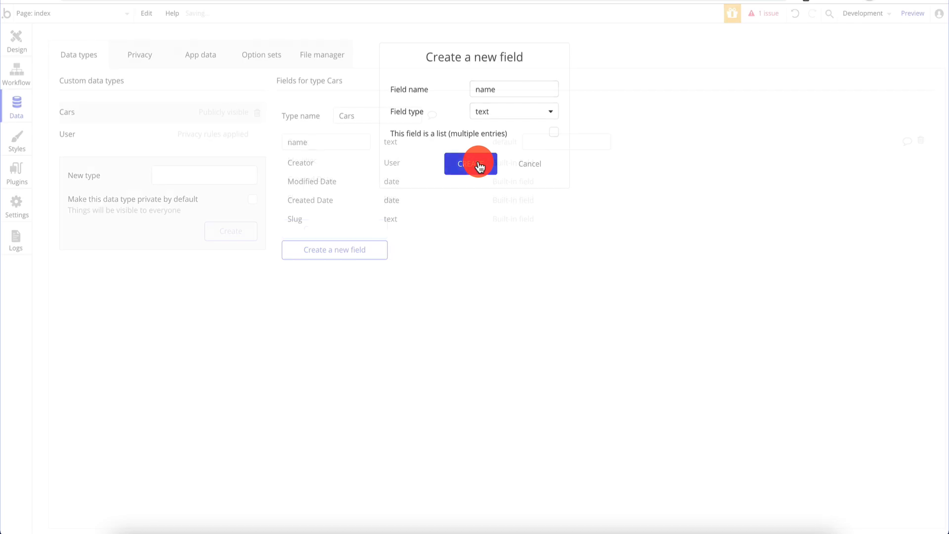
# Step: Create a Cars database entry with the name BMW and slug bmw, and display the All Cars view
pyautogui.click(221, 59)
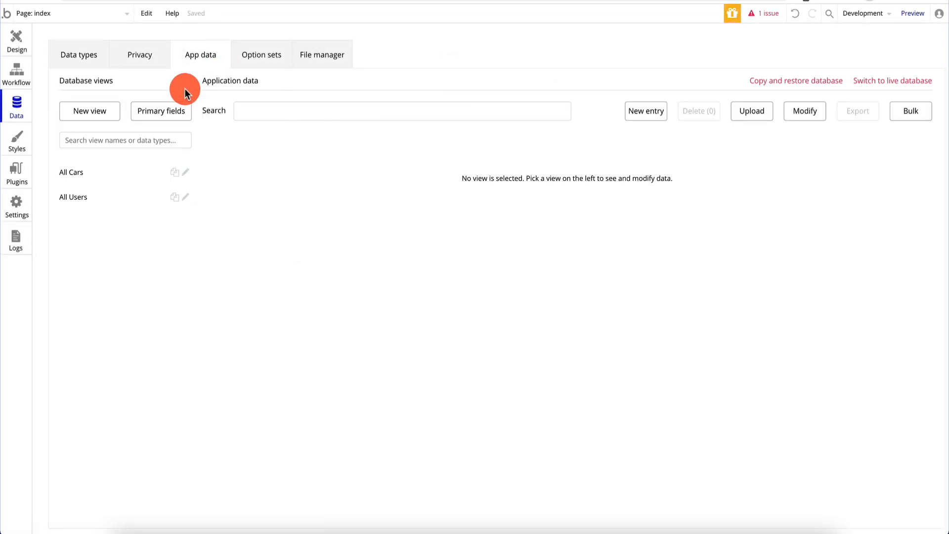
pyautogui.click(657, 111)
pyautogui.click(144, 60)
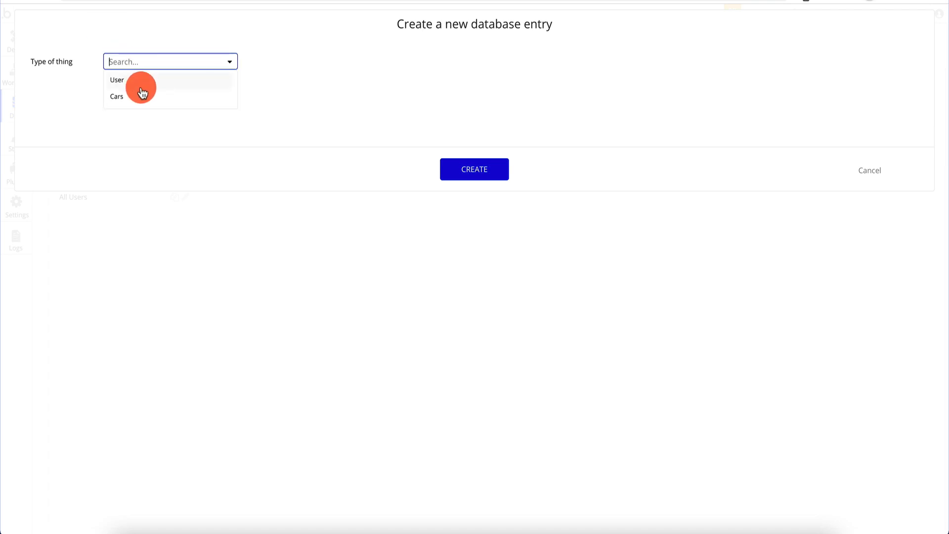
pyautogui.click(142, 94)
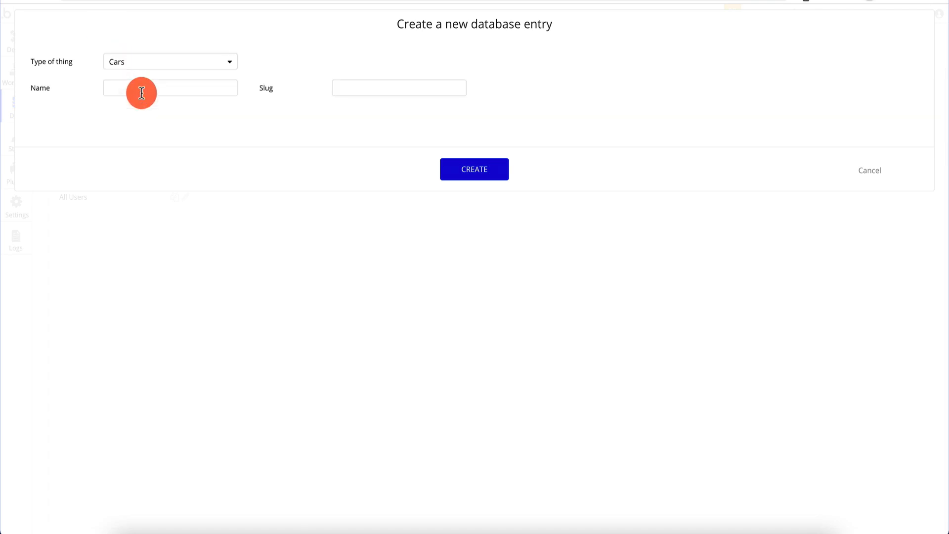
pyautogui.click(189, 93)
pyautogui.write('BMW')
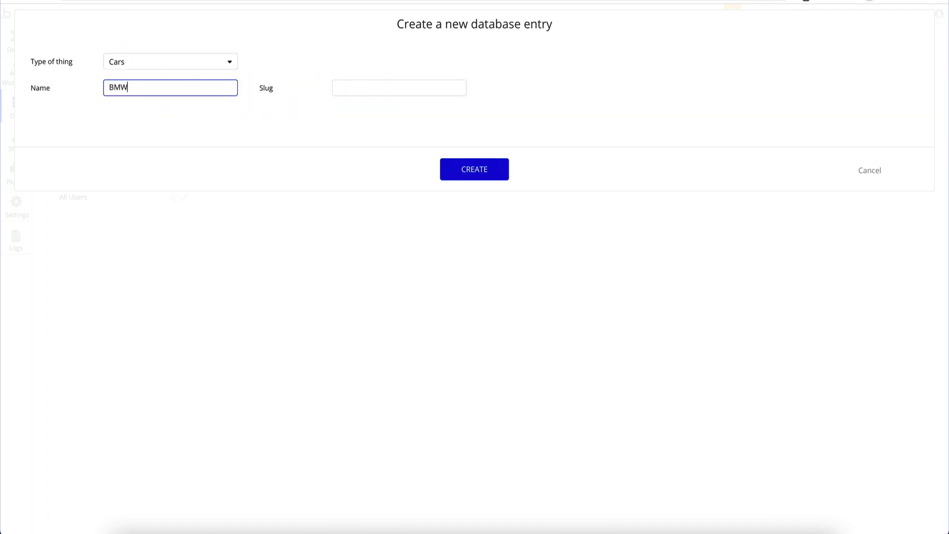
pyautogui.click(382, 86)
pyautogui.write('bmw')
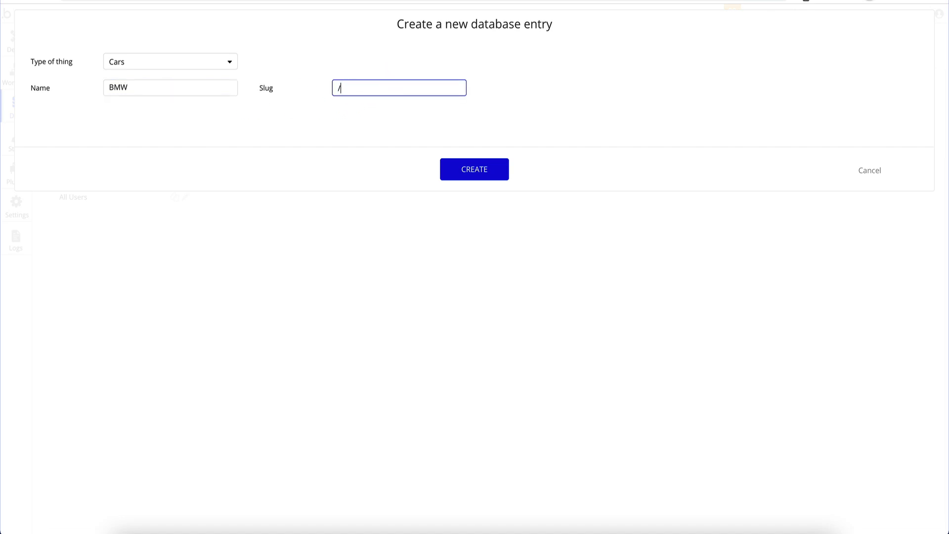
pyautogui.click(485, 178)
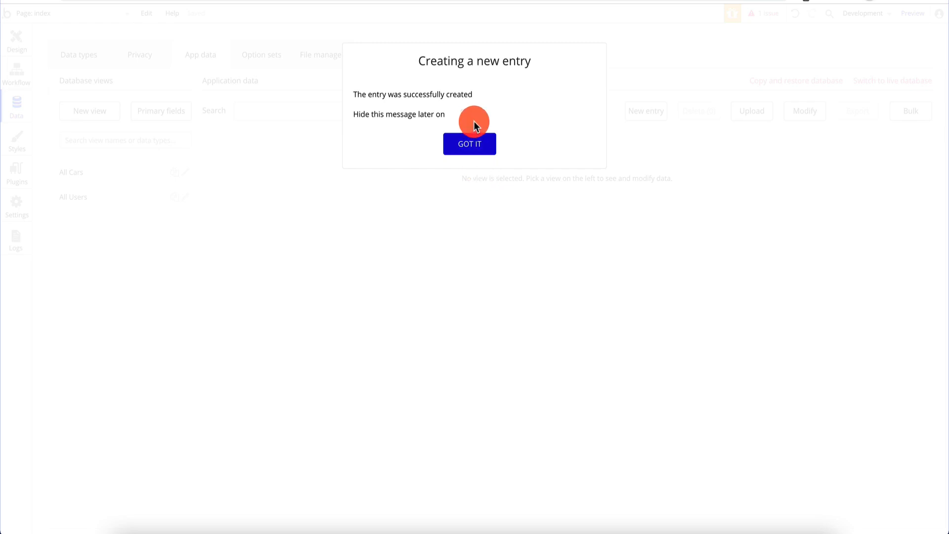
pyautogui.click(464, 114)
pyautogui.click(475, 144)
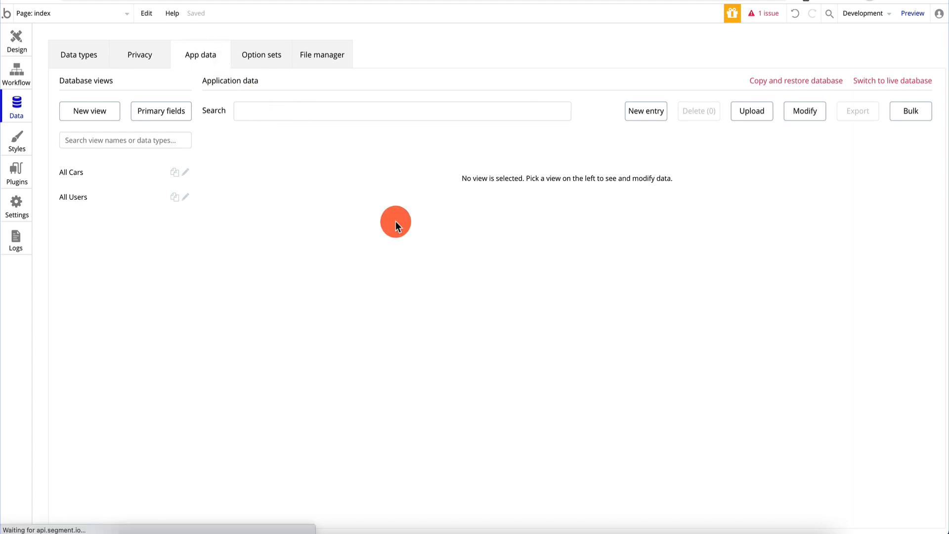
pyautogui.click(133, 183)
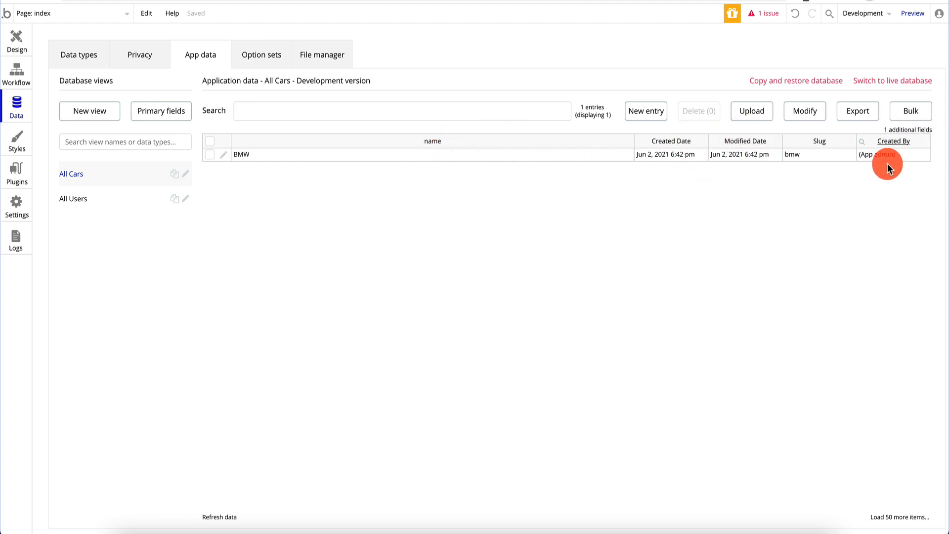
# Step: Add a field named color with type text to the Cars data type
pyautogui.click(90, 54)
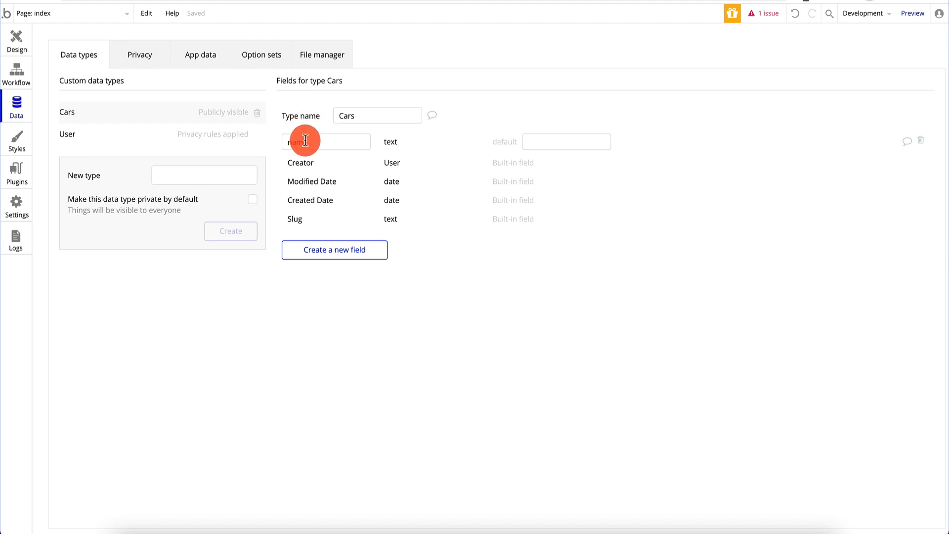
pyautogui.click(342, 248)
pyautogui.click(493, 97)
pyautogui.write('color')
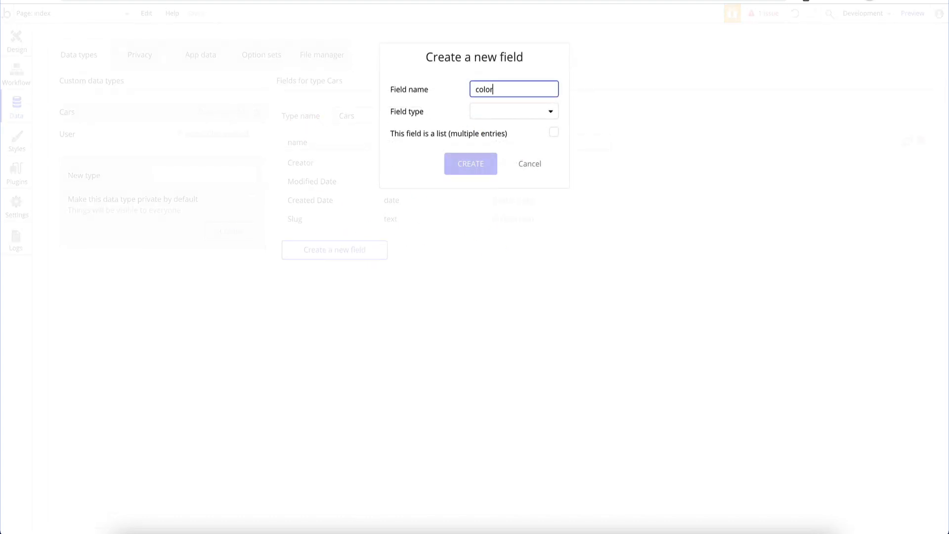
pyautogui.click(500, 111)
pyautogui.click(491, 131)
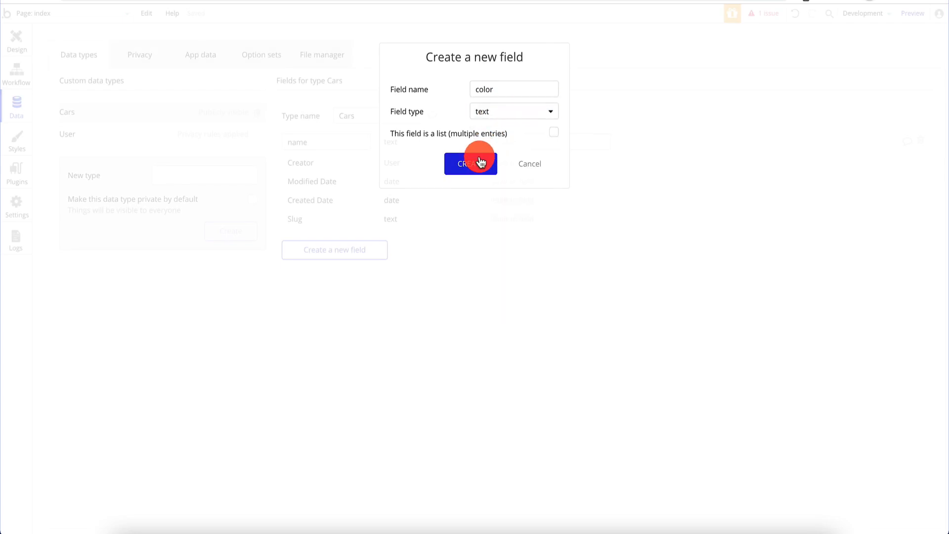
pyautogui.click(480, 162)
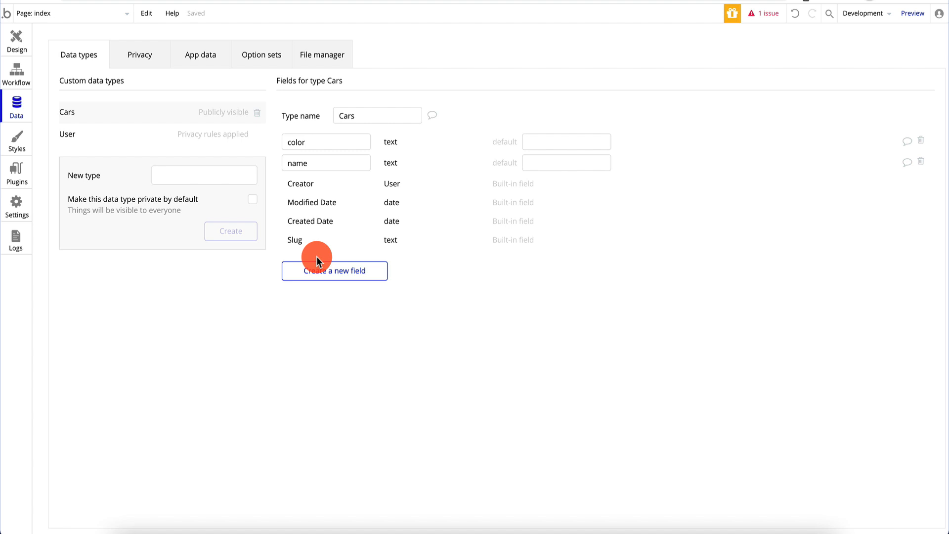
# Step: Add a field named engine_size with type number to the Cars data type
pyautogui.click(359, 276)
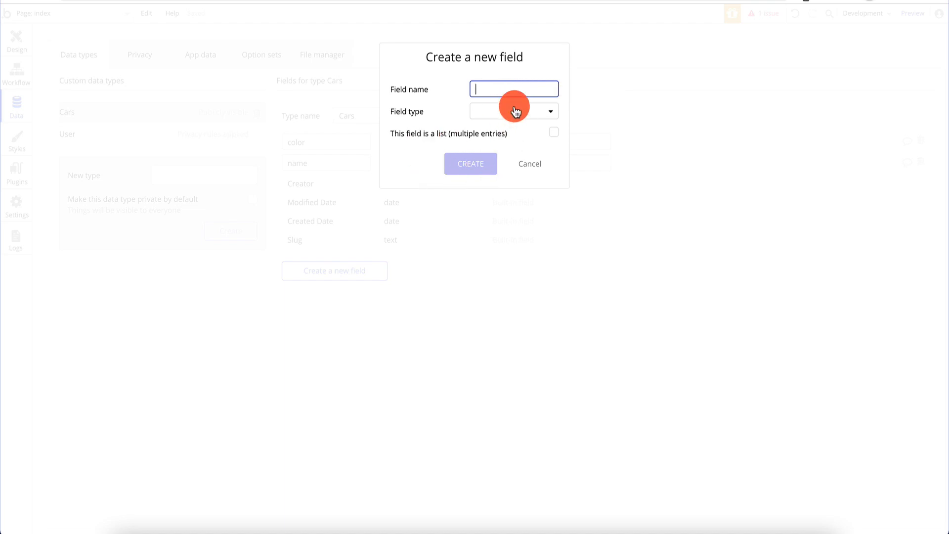
pyautogui.write('eng')
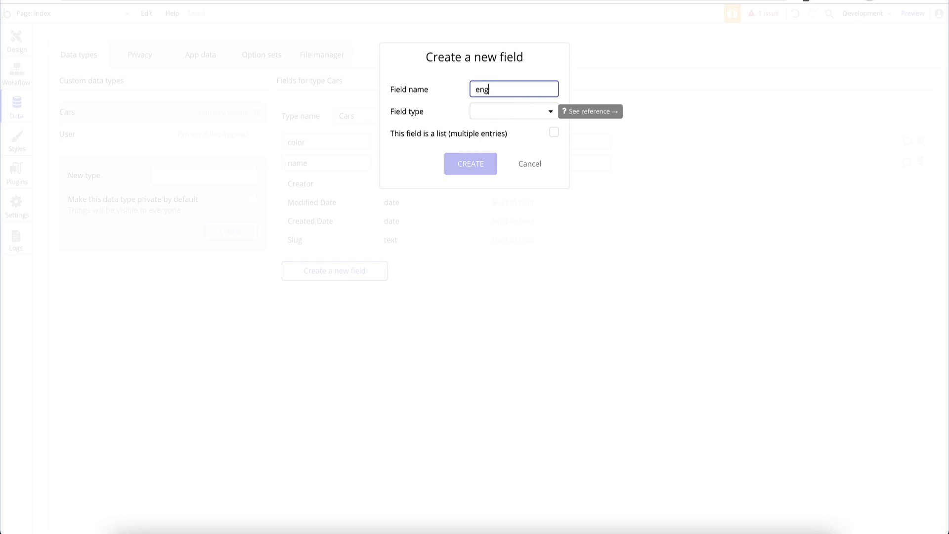
pyautogui.write('ine_size')
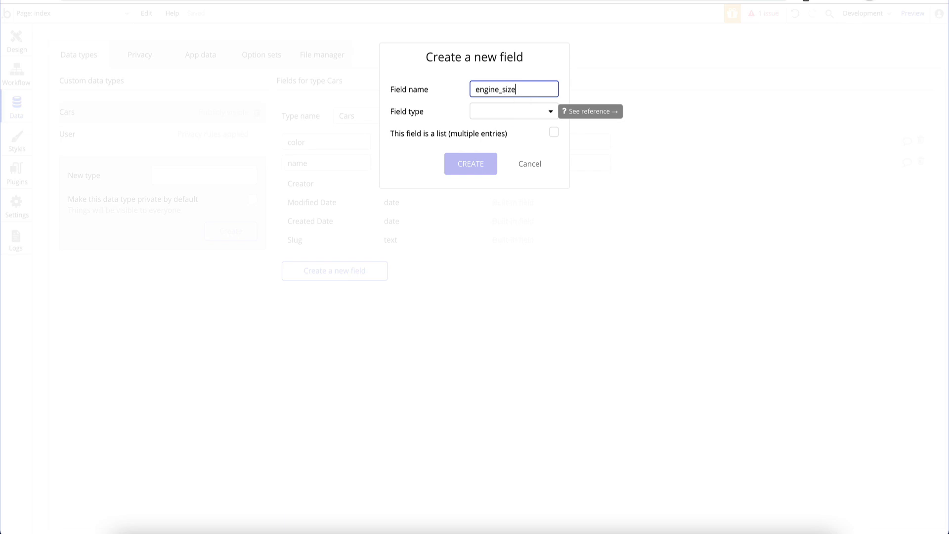
pyautogui.click(530, 119)
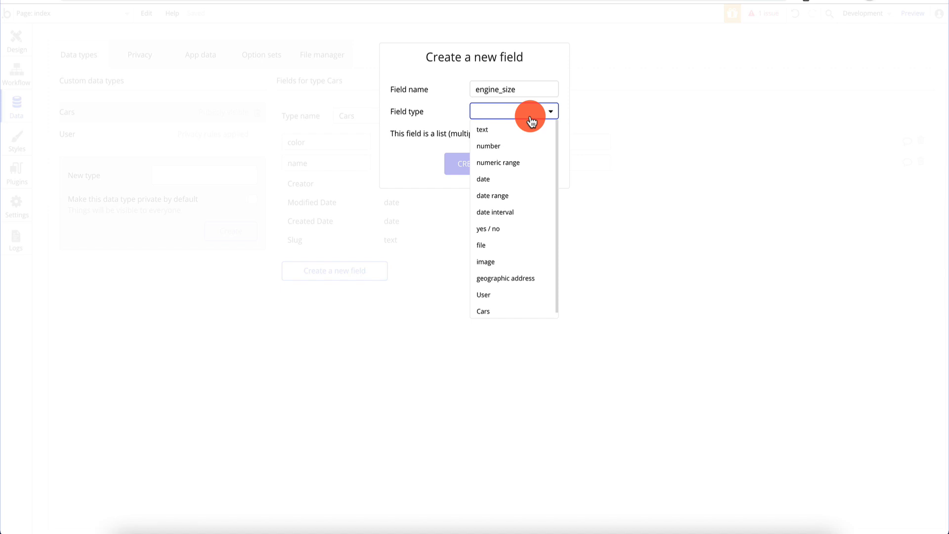
pyautogui.click(522, 146)
pyautogui.click(470, 168)
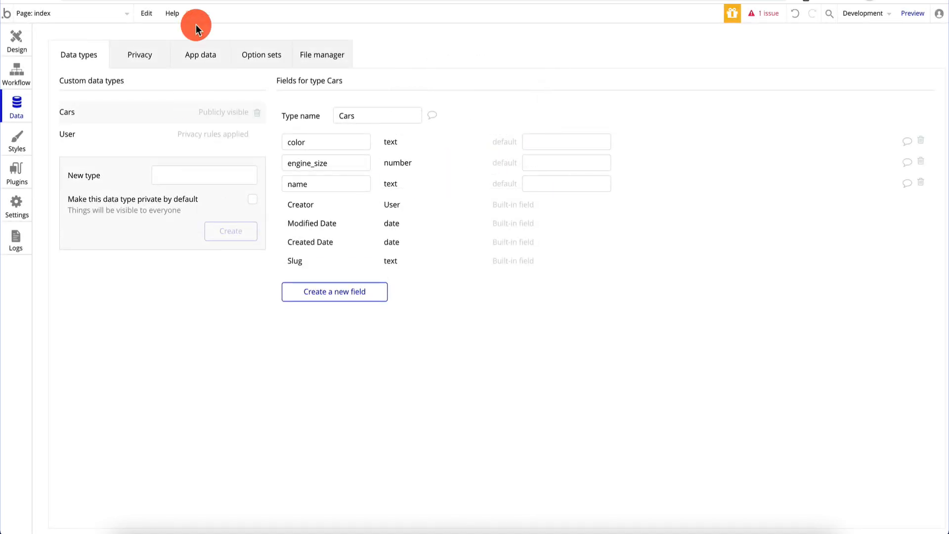
# Step: Modify the BMW database entry, setting its color to blue and its engine_size to 3
pyautogui.click(209, 58)
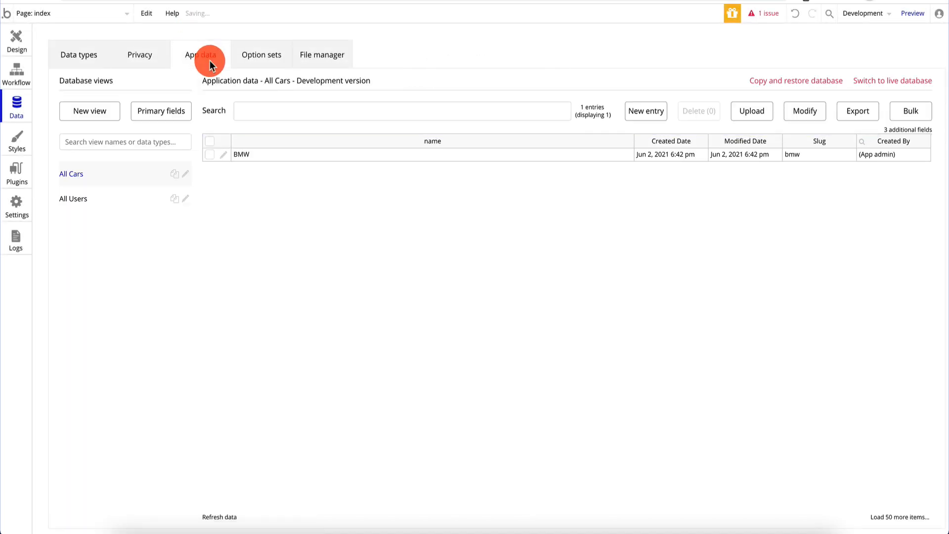
pyautogui.click(223, 155)
pyautogui.click(184, 81)
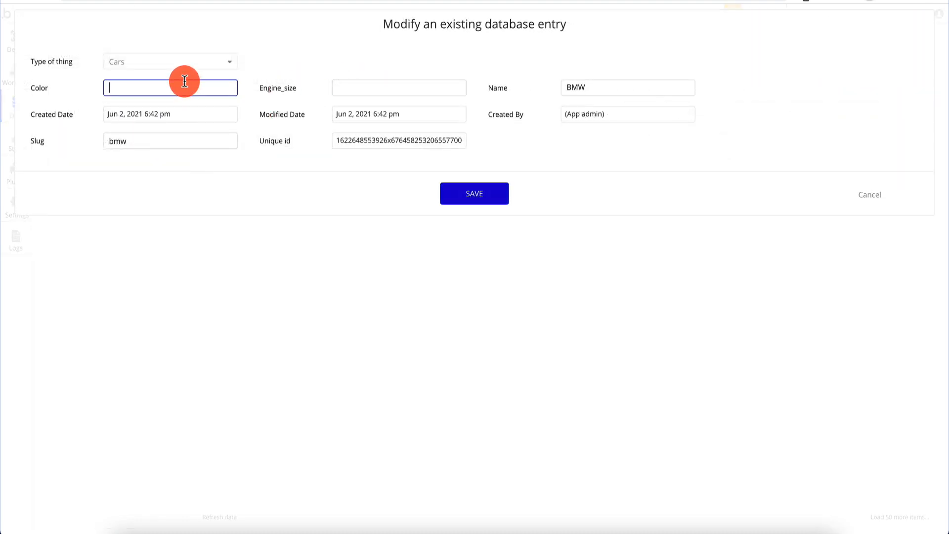
pyautogui.write('blue')
pyautogui.click(376, 84)
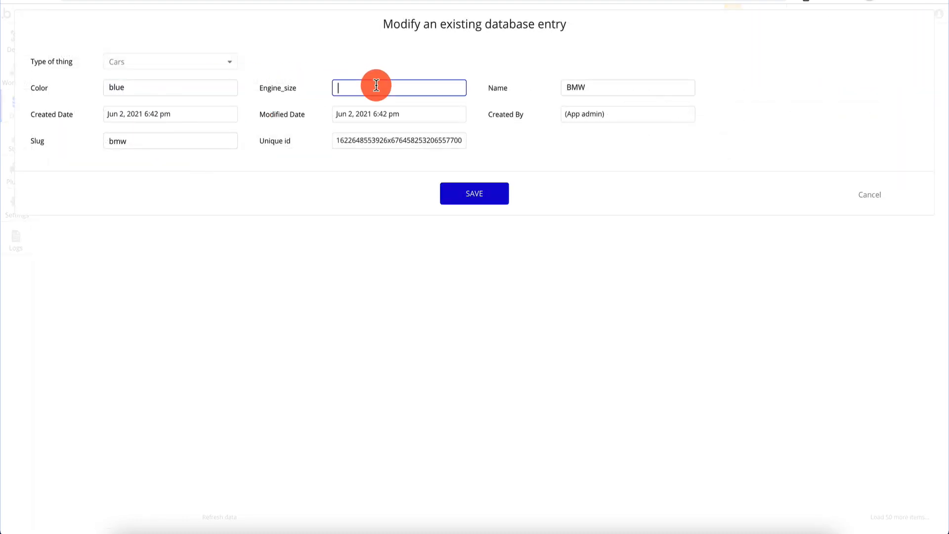
pyautogui.write('3')
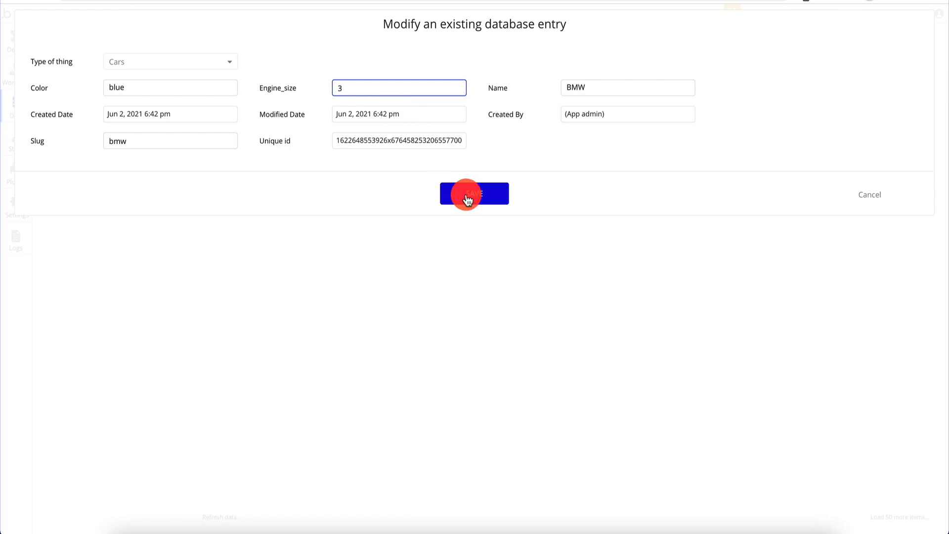
pyautogui.click(466, 194)
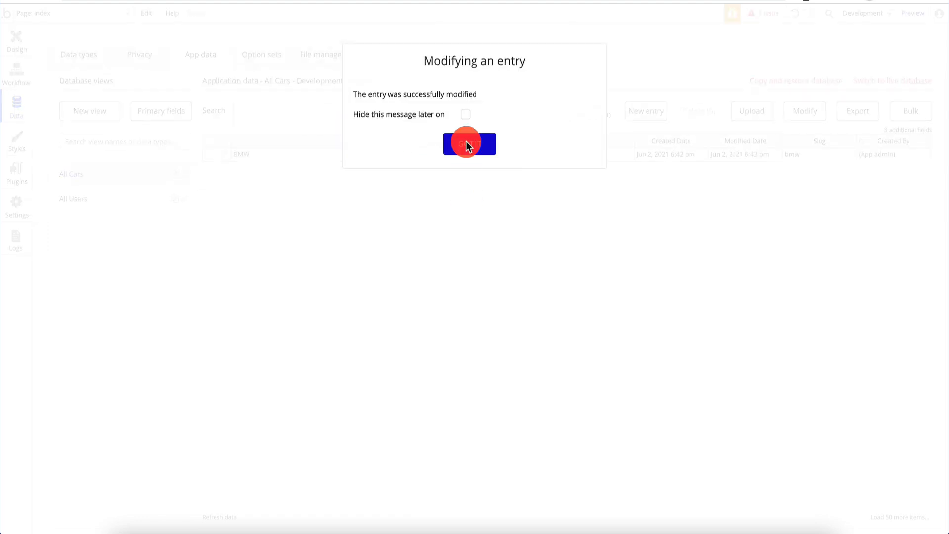
pyautogui.click(470, 143)
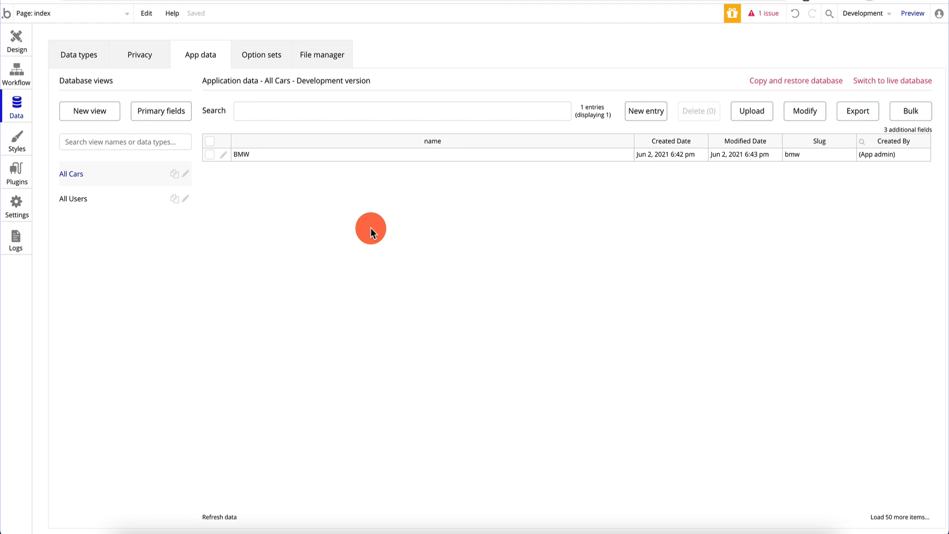
# Step: Look over the app's option sets and file manager, and return to the data types
pyautogui.click(269, 53)
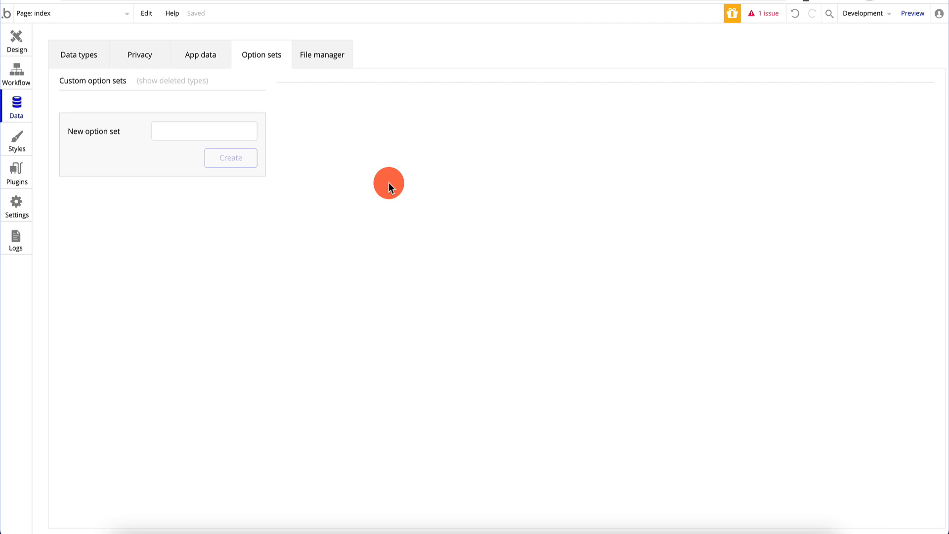
pyautogui.click(336, 56)
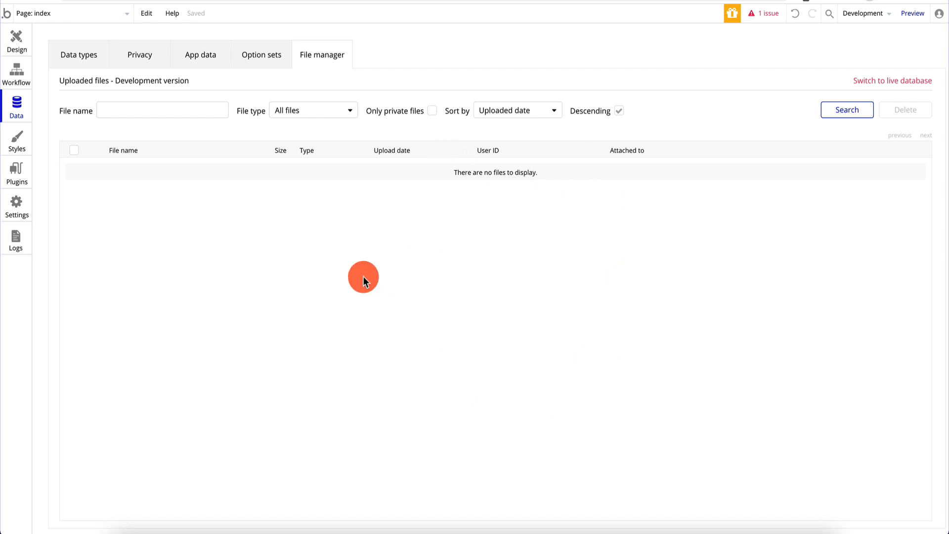
pyautogui.click(77, 52)
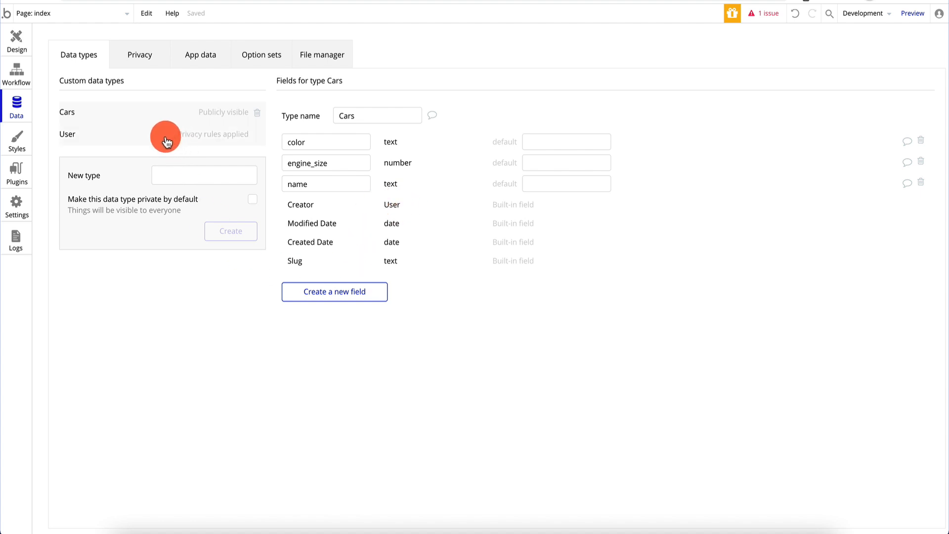
# Step: Create a new custom data type named Model, leaving it public by default
pyautogui.click(198, 177)
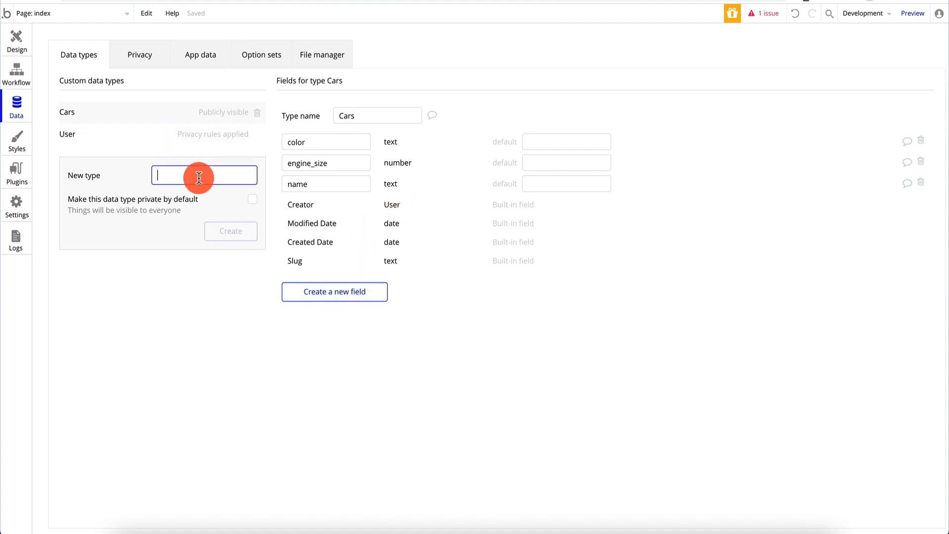
pyautogui.write('Model')
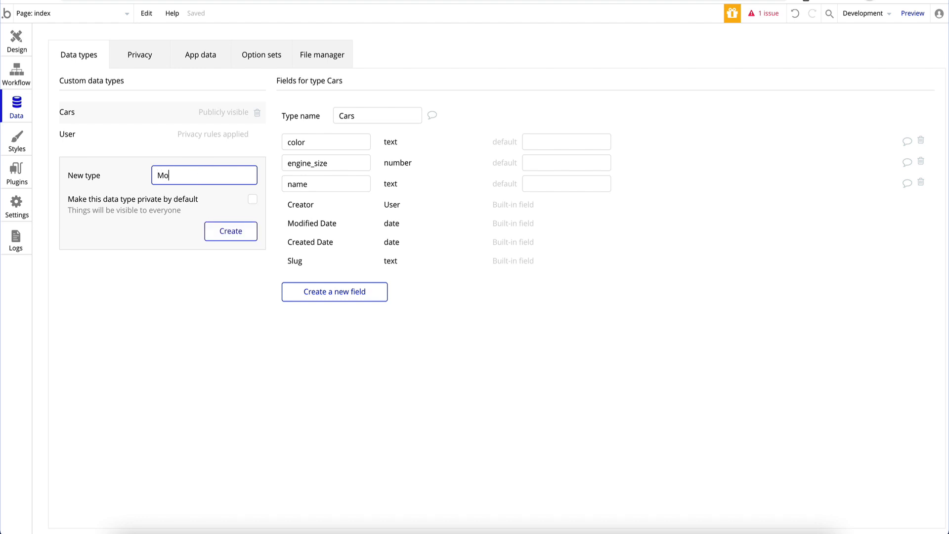
pyautogui.click(243, 234)
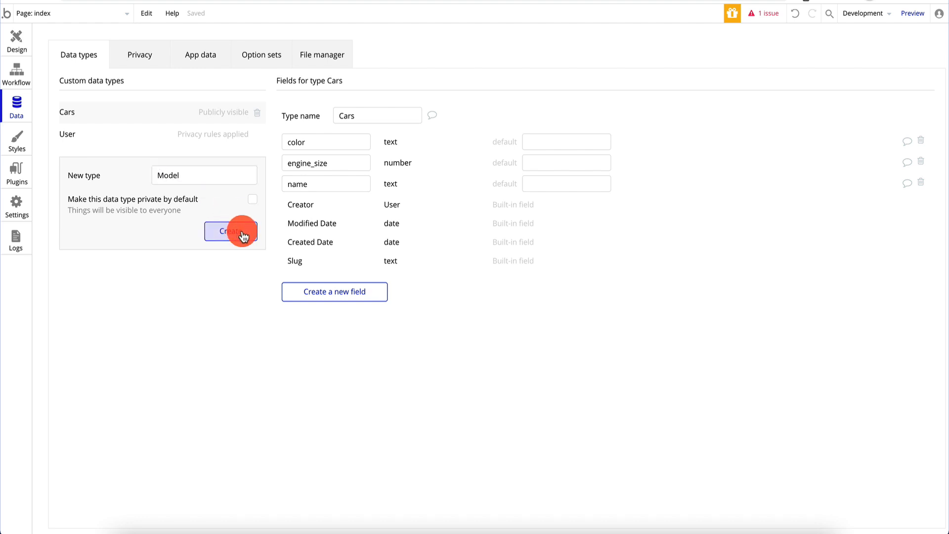
# Step: Rename the Cars data type to Brand and display the fields of the Model data type
pyautogui.click(163, 113)
pyautogui.click(366, 116)
pyautogui.press('BackSpace')
pyautogui.press('BackSpace')
pyautogui.press('BackSpace')
pyautogui.press('BackSpace')
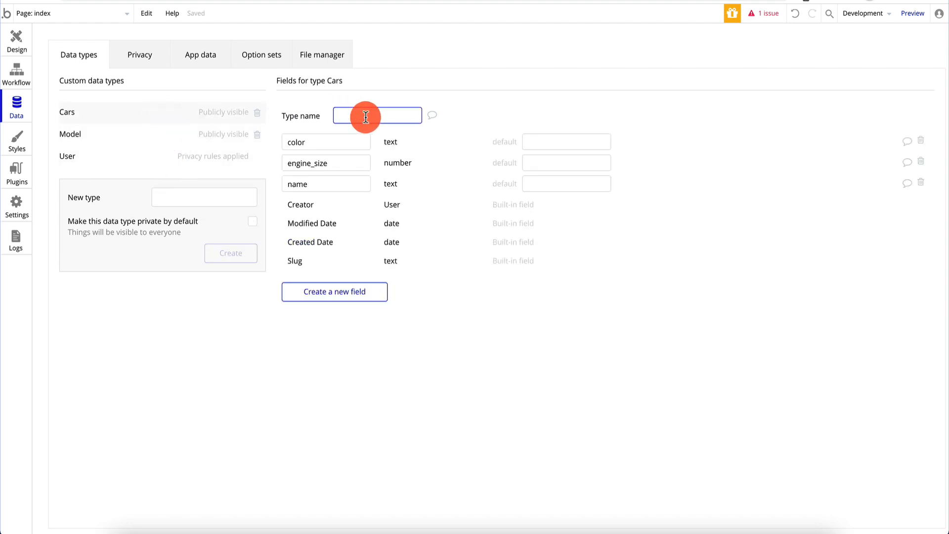
pyautogui.write('Brand')
pyautogui.press('Return')
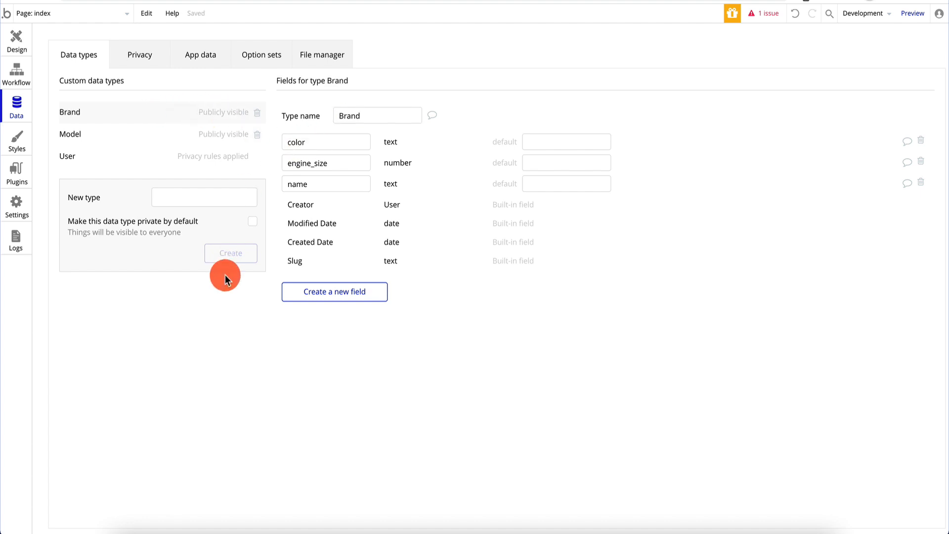
pyautogui.click(154, 137)
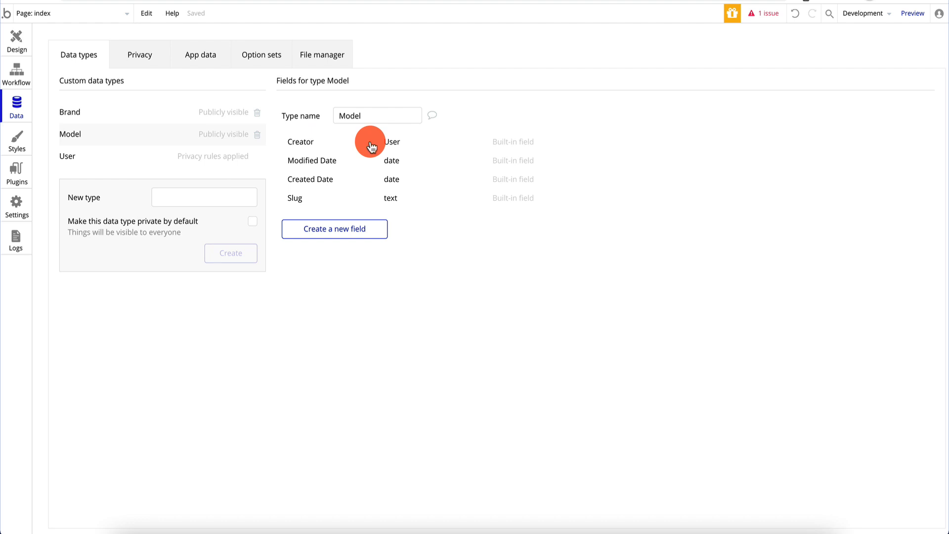
pyautogui.click(344, 229)
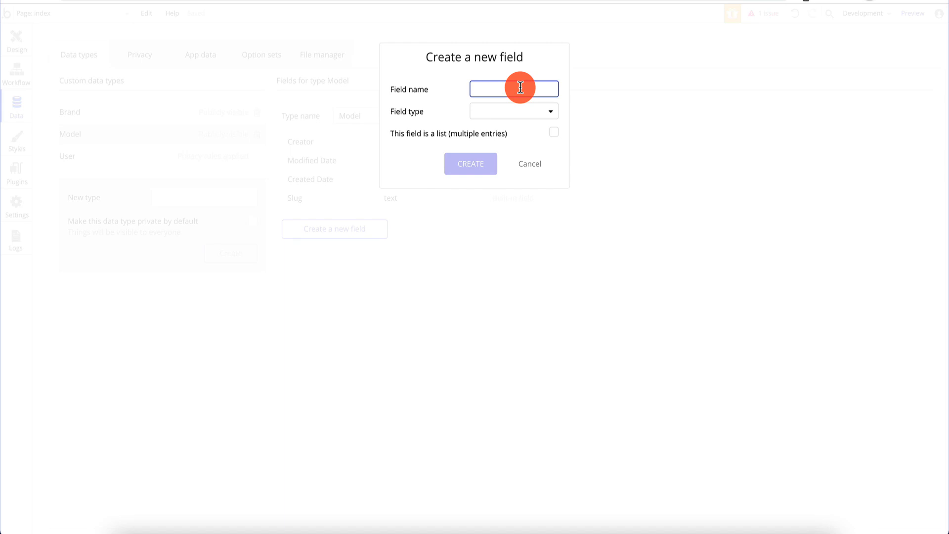
pyautogui.write('Model')
pyautogui.click(448, 162)
# Step: Add a single-entry field named Brand with type Brand to the Model data type
pyautogui.click(341, 229)
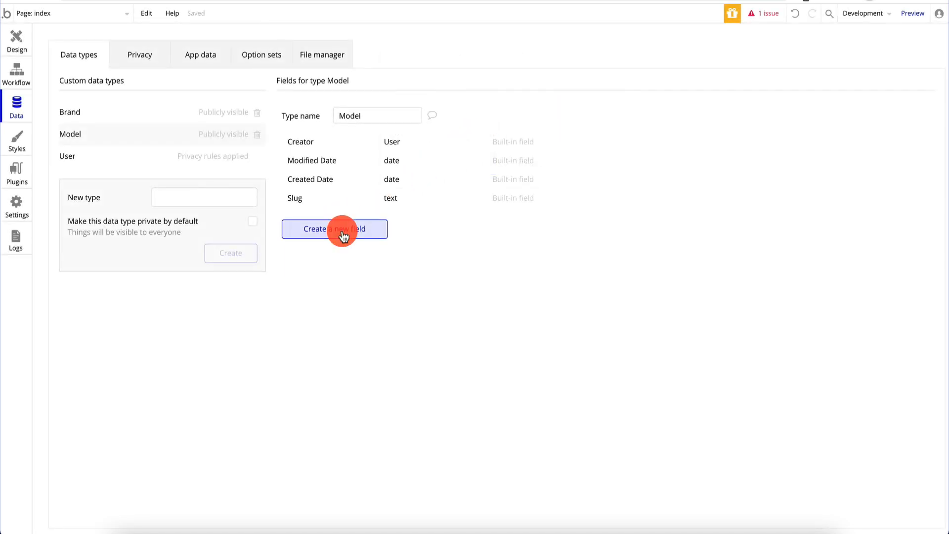
pyautogui.write('Brand')
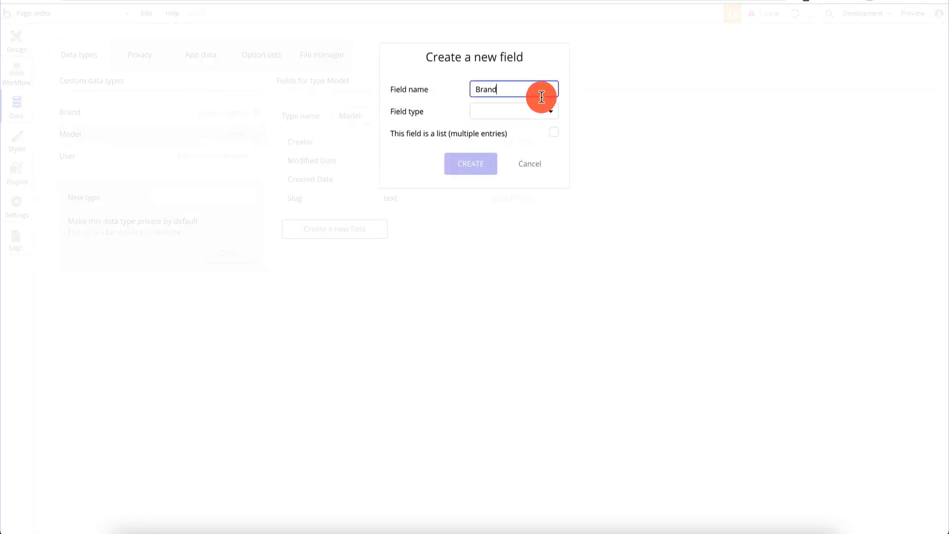
pyautogui.click(533, 112)
pyautogui.scroll(-2, 519, 272)
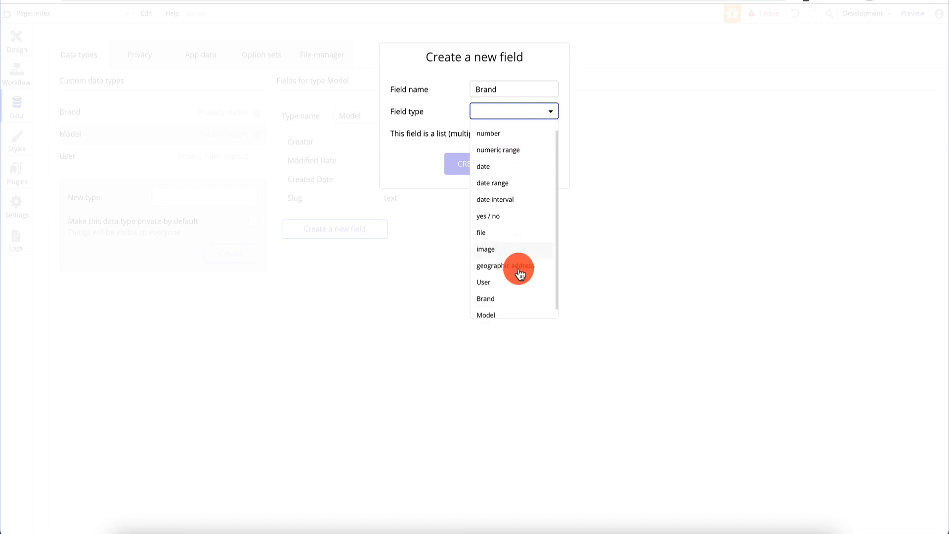
pyautogui.click(492, 293)
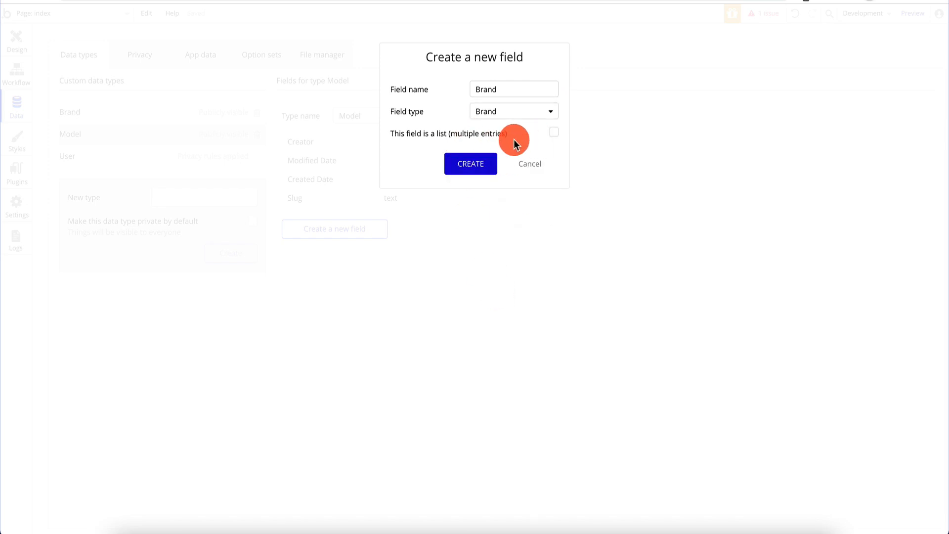
pyautogui.click(485, 162)
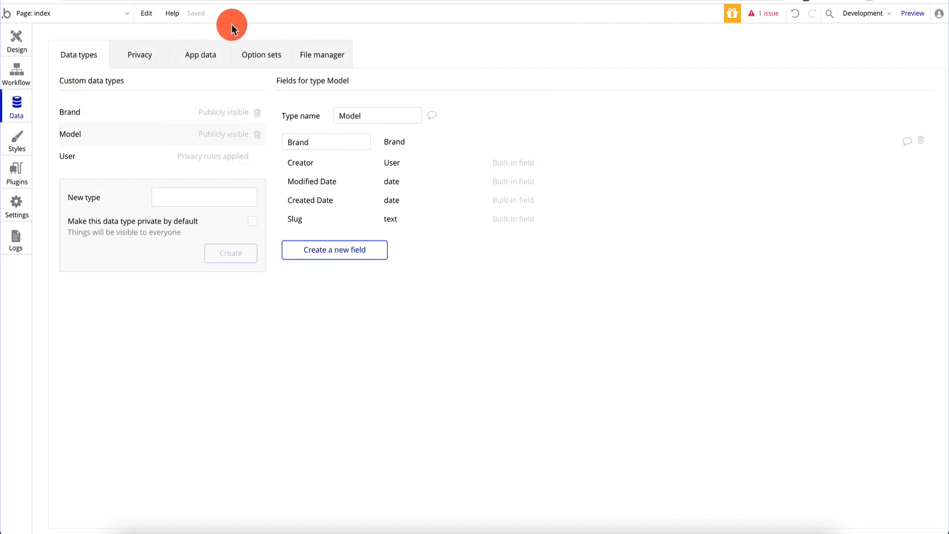
# Step: Try to create a new app data entry of type Model with BMW as its Brand
pyautogui.click(202, 52)
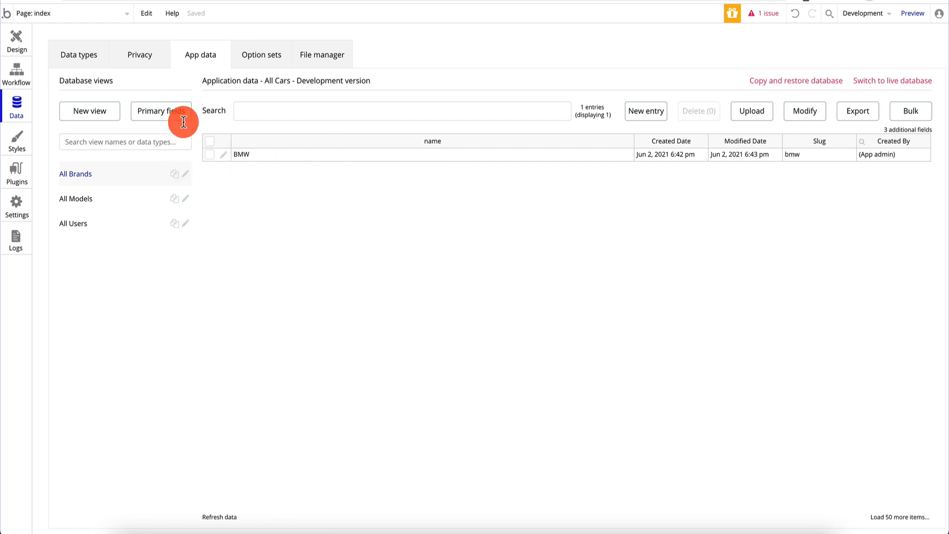
pyautogui.click(639, 111)
pyautogui.click(186, 72)
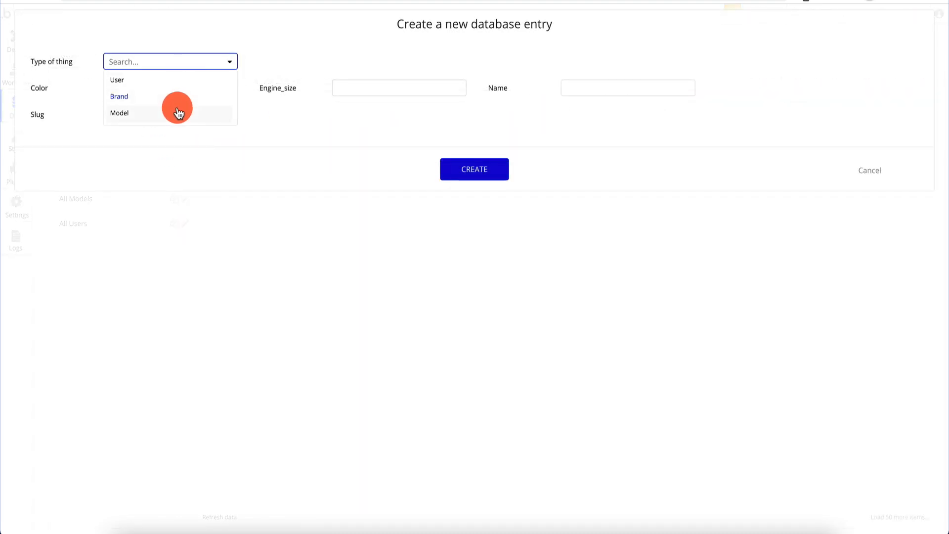
pyautogui.click(178, 111)
pyautogui.click(172, 89)
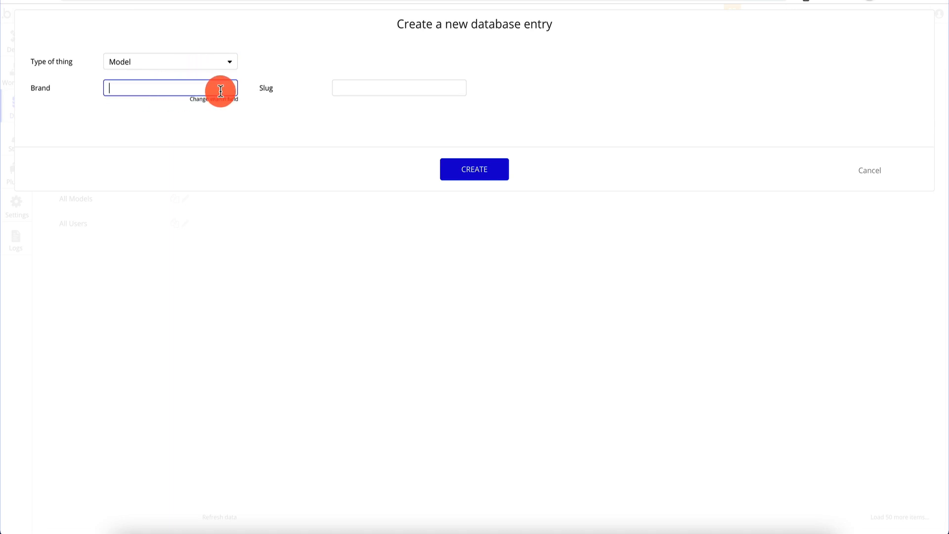
pyautogui.write('BMW')
pyautogui.click(400, 87)
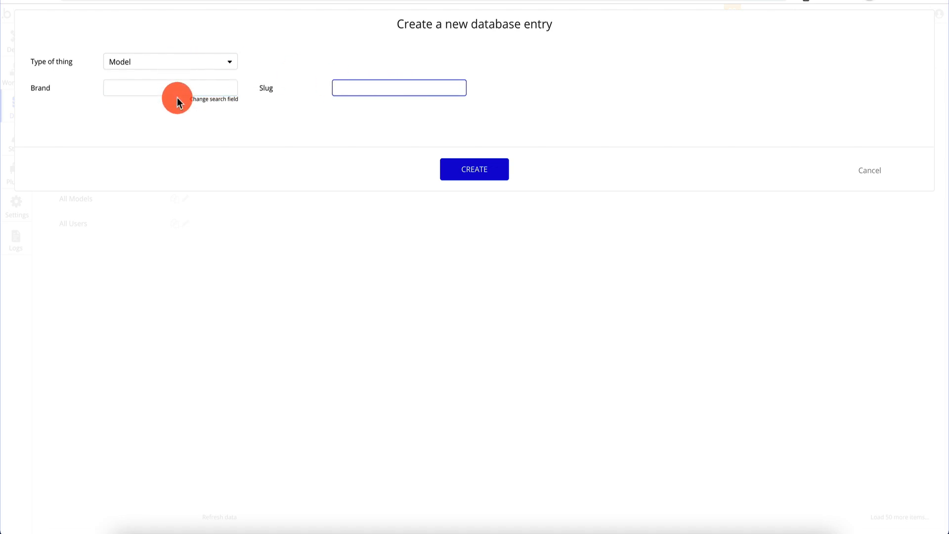
pyautogui.click(190, 89)
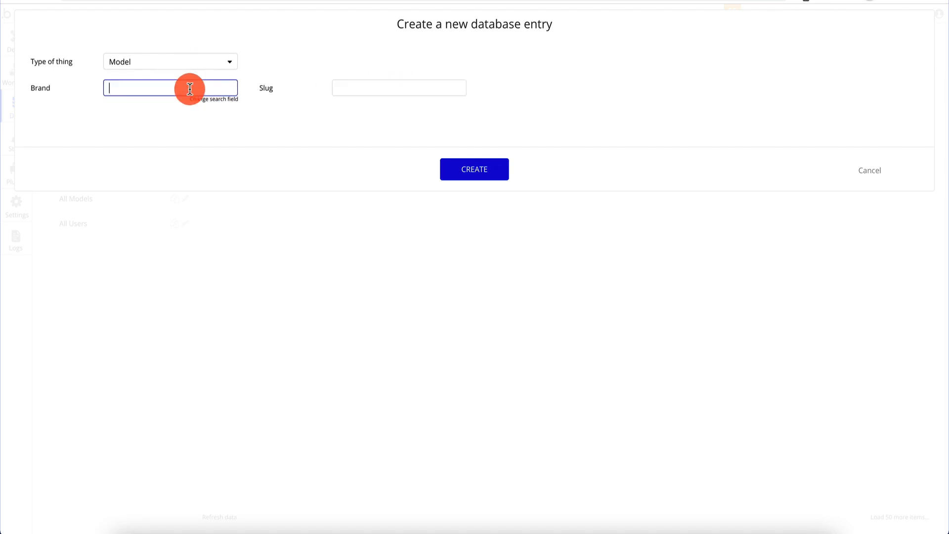
# Step: Check the primary display fields of the data types and discard the new Model entry
pyautogui.click(218, 99)
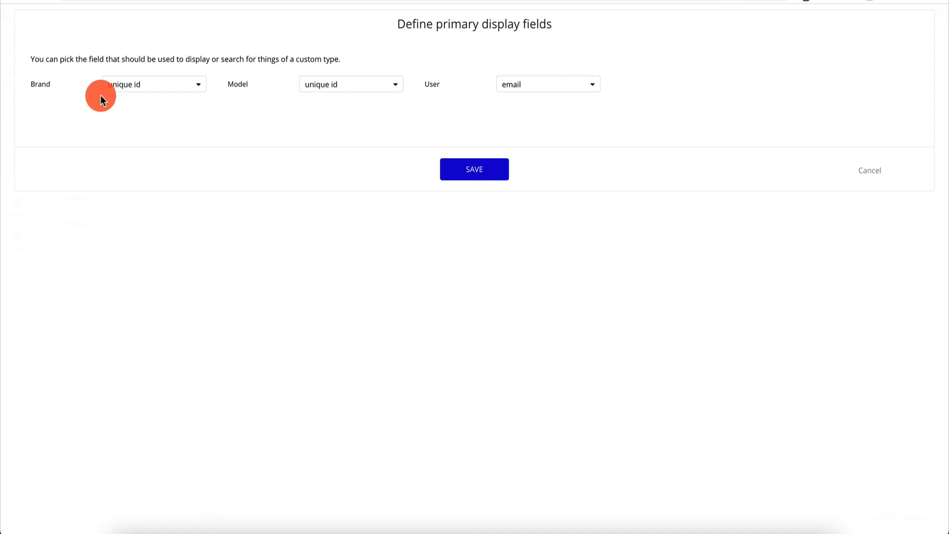
pyautogui.click(869, 171)
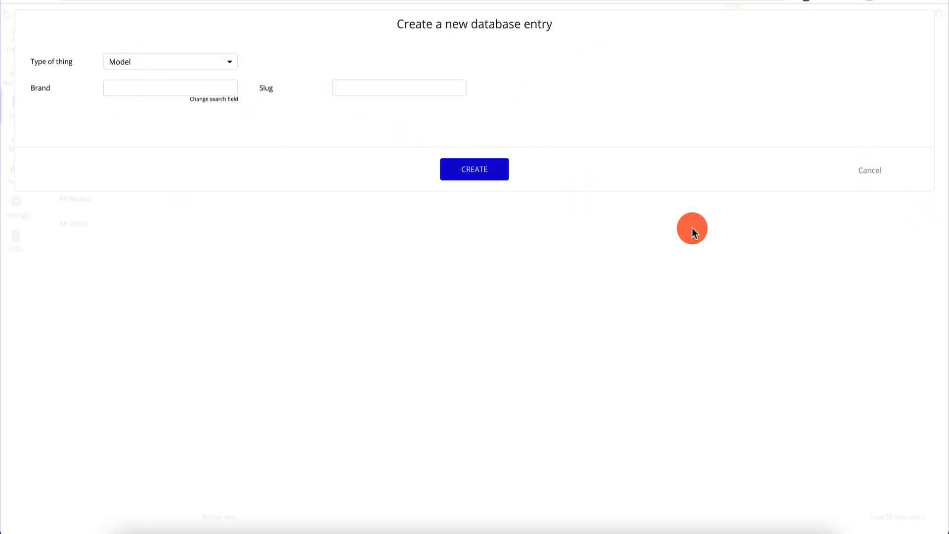
pyautogui.click(871, 170)
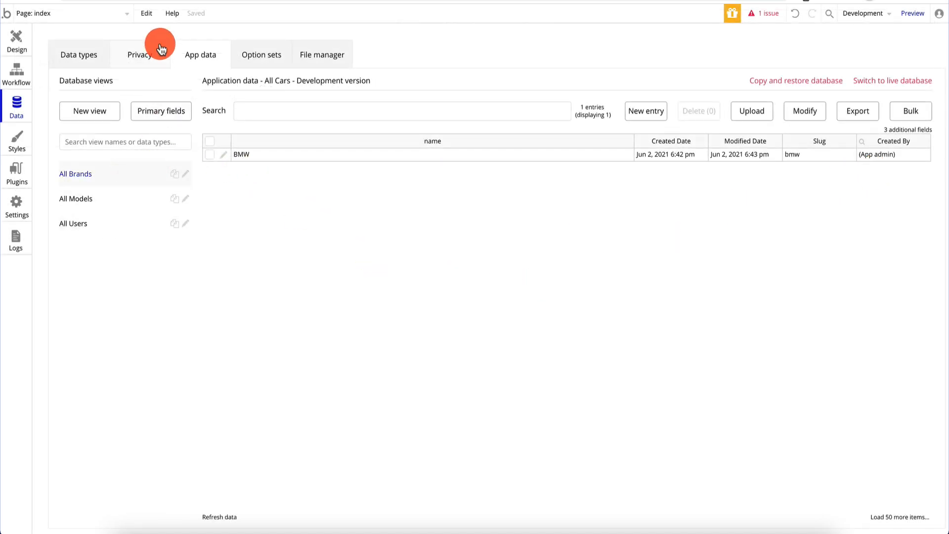
# Step: Look over the Model data type's fields and the app's styles, and return to the page design
pyautogui.click(71, 63)
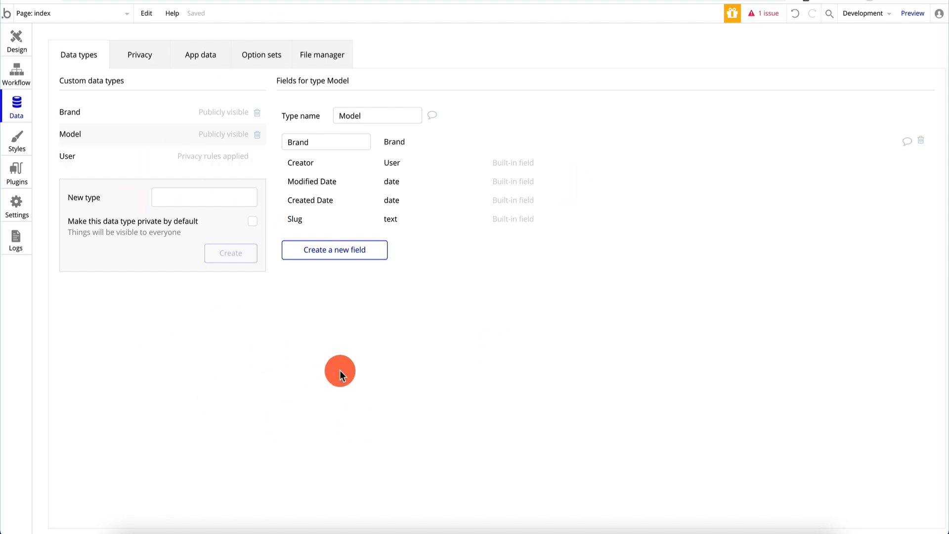
pyautogui.click(25, 139)
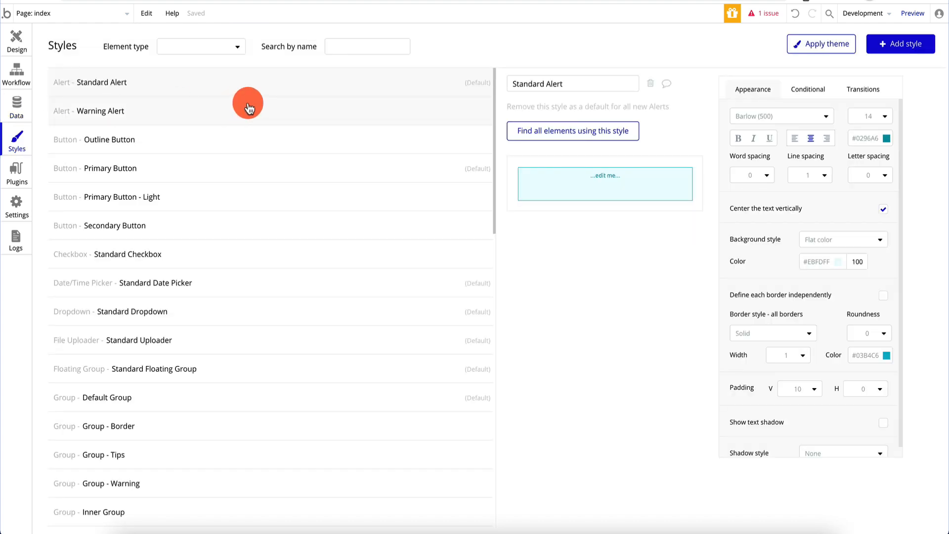
pyautogui.click(16, 39)
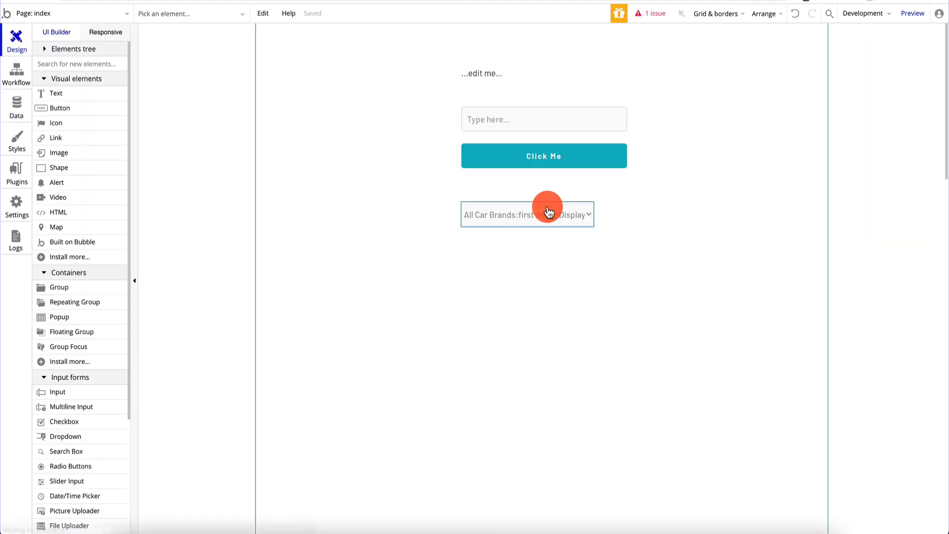
# Step: Apply the Outline Button style to the Click Me button
pyautogui.click(567, 155)
pyautogui.doubleClick(568, 155)
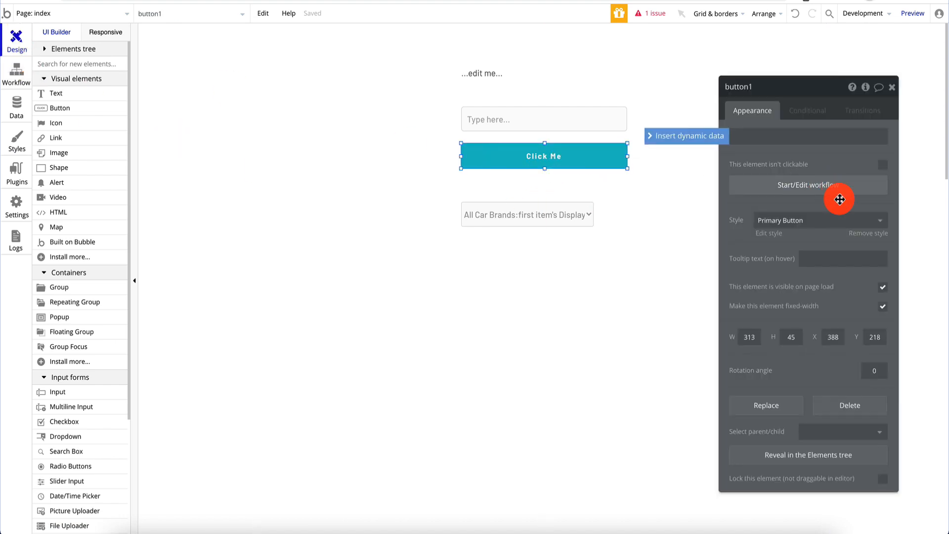
pyautogui.click(818, 223)
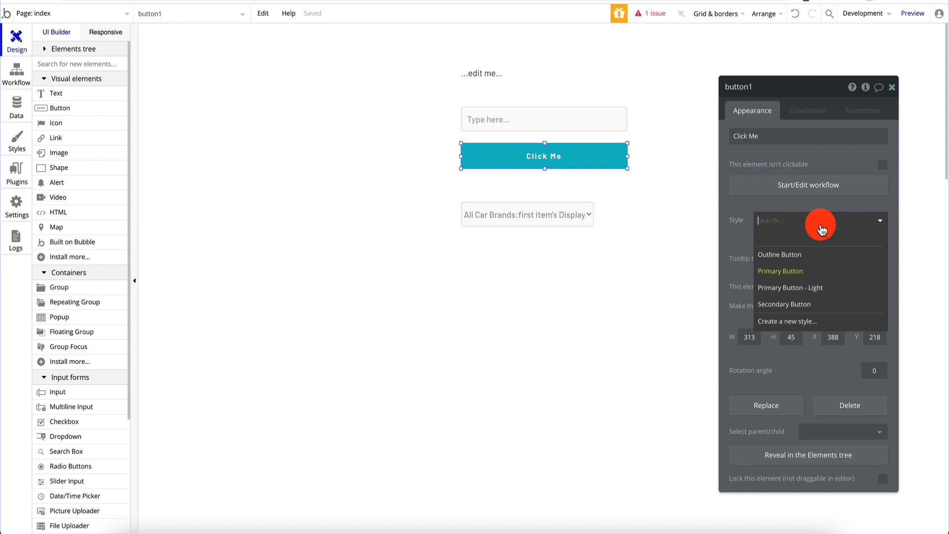
pyautogui.click(806, 254)
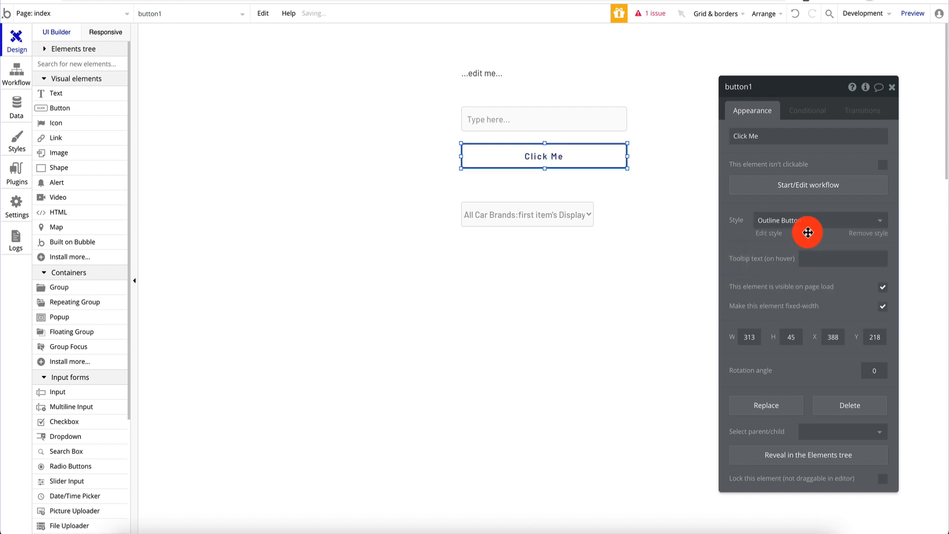
# Step: Remove the style from the Click Me button and set its font to Barrio (regular)
pyautogui.click(864, 238)
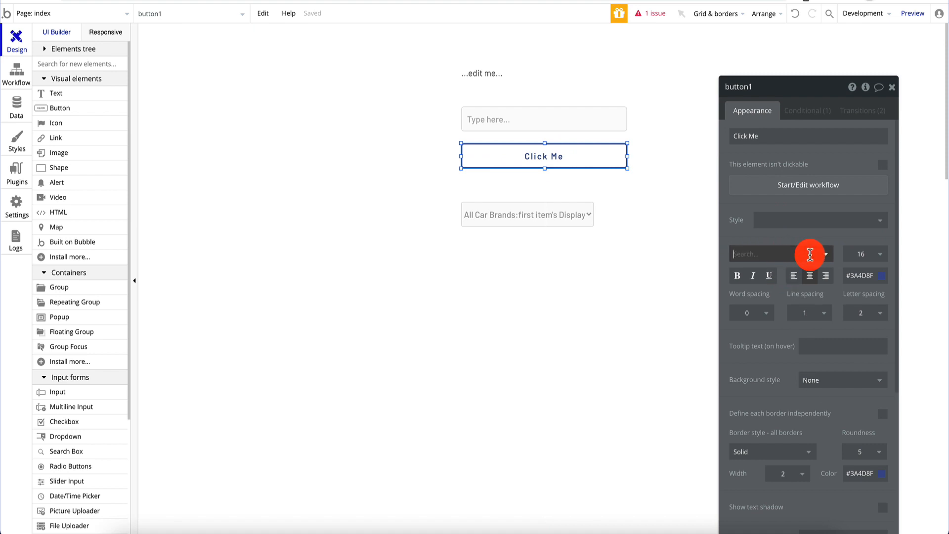
pyautogui.click(811, 255)
pyautogui.scroll(-10, 790, 418)
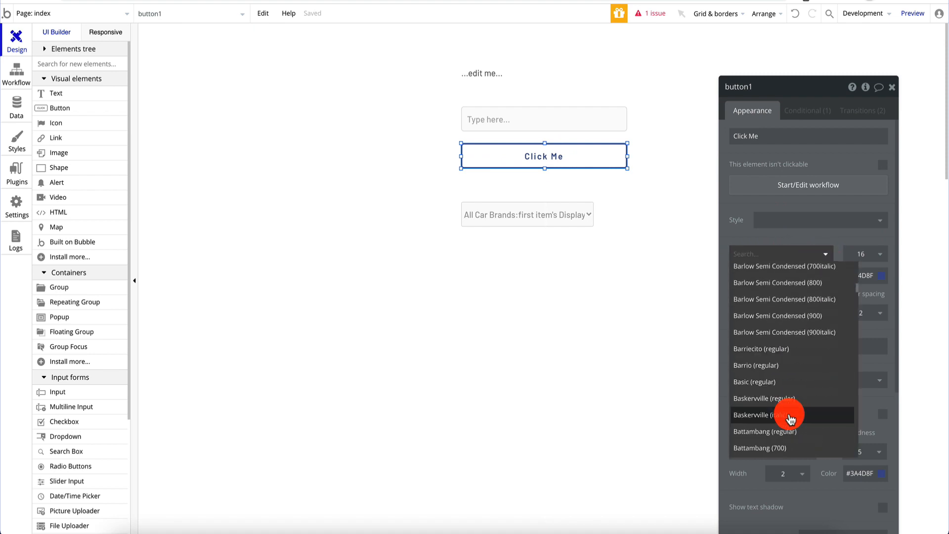
pyautogui.click(794, 364)
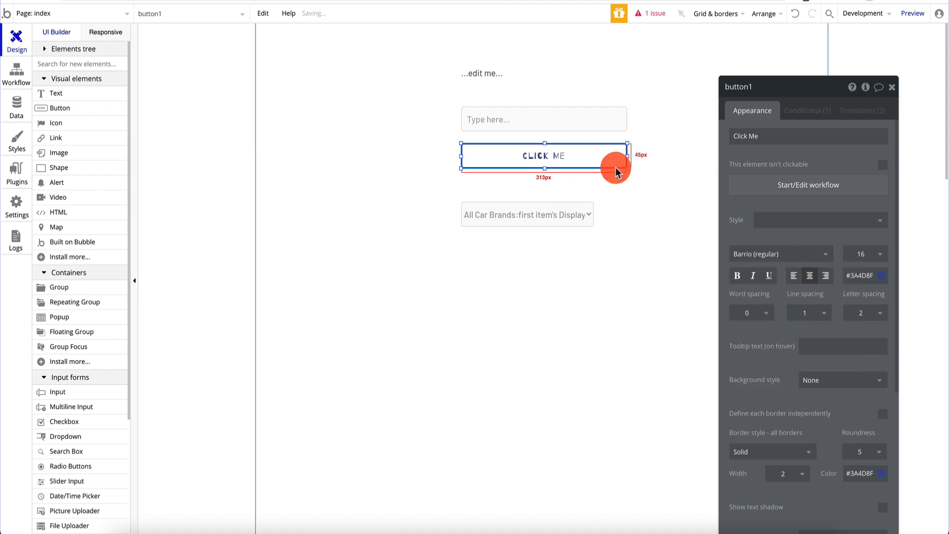
# Step: Set the Click Me button's font to Bevan (regular) with a font size of 22
pyautogui.click(828, 255)
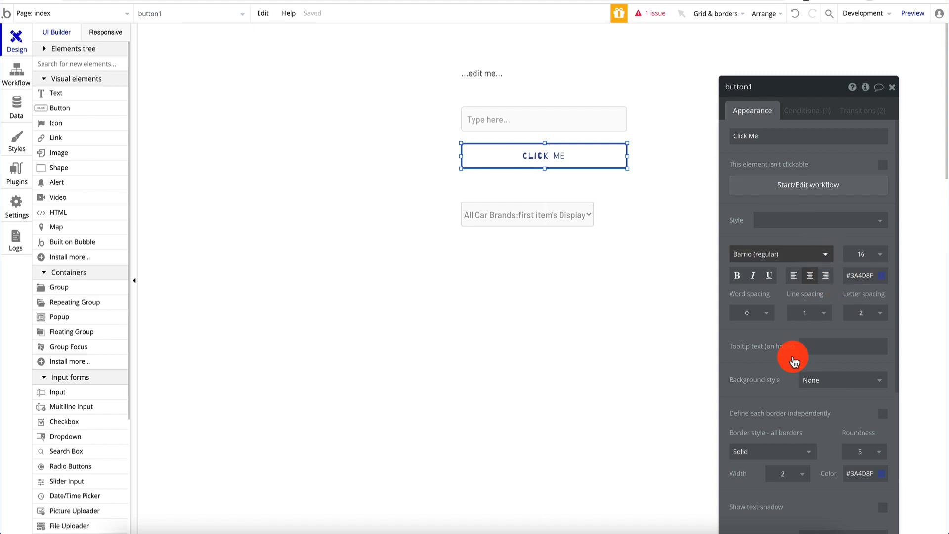
pyautogui.scroll(-3, 786, 341)
pyautogui.scroll(-5, 779, 356)
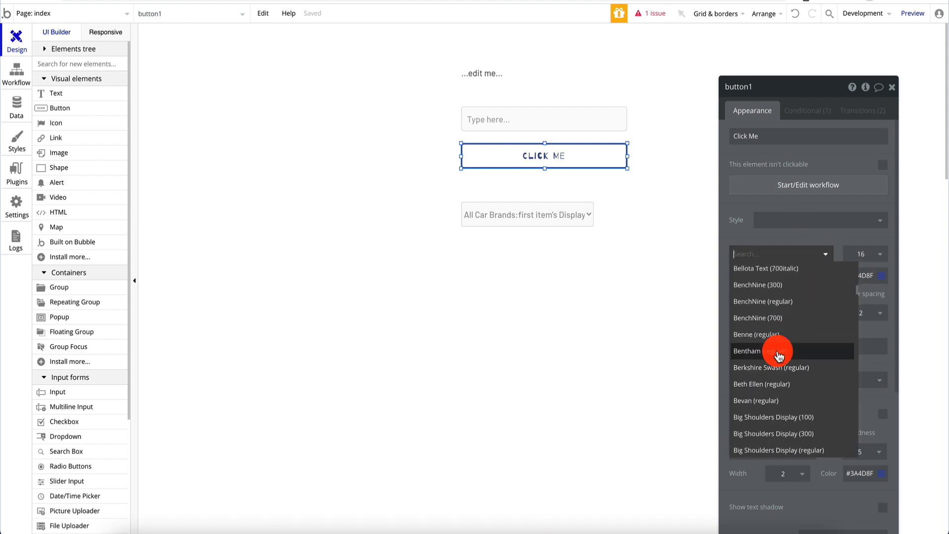
pyautogui.click(780, 403)
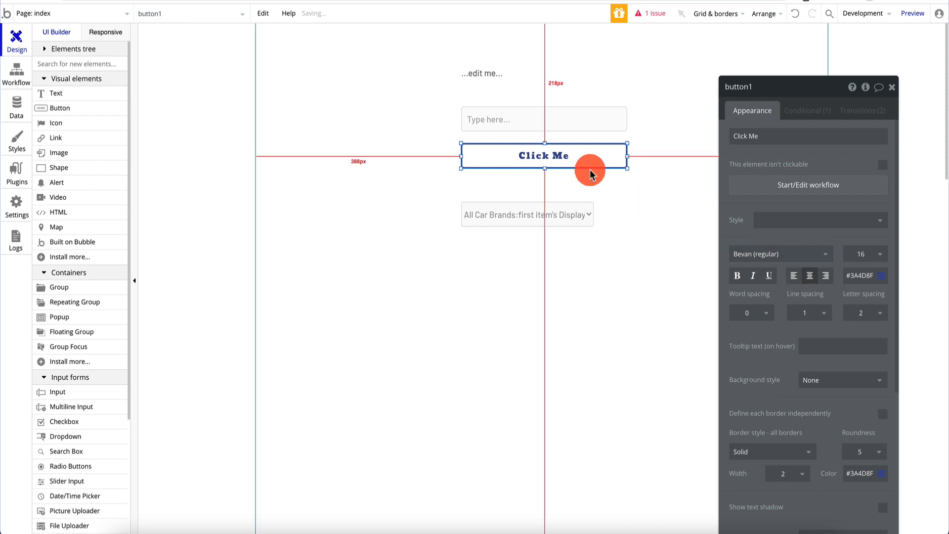
pyautogui.click(865, 254)
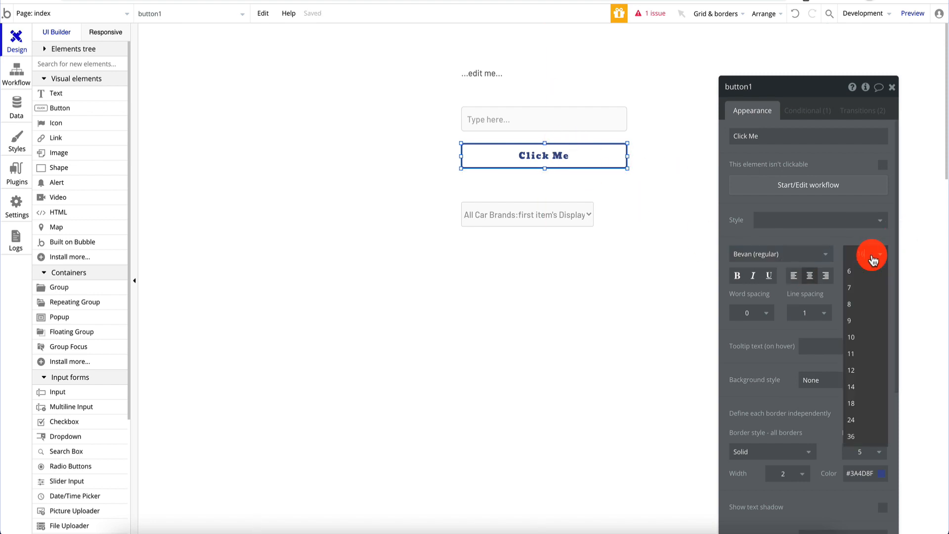
pyautogui.write('1')
pyautogui.write('22')
pyautogui.press('Return')
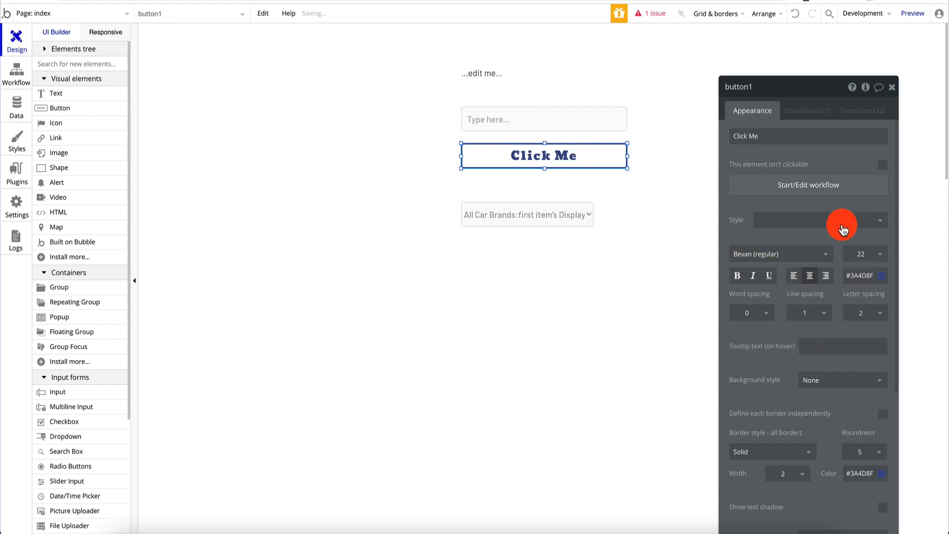
# Step: Search the app's styles for "but" and examine the outline, primary, light, secondary and link button styles
pyautogui.click(18, 140)
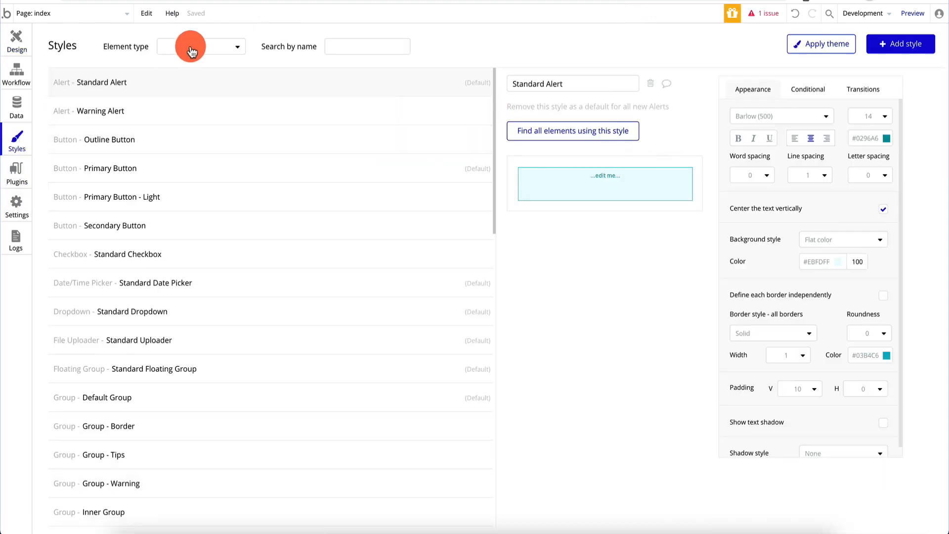
pyautogui.click(348, 45)
pyautogui.write('but')
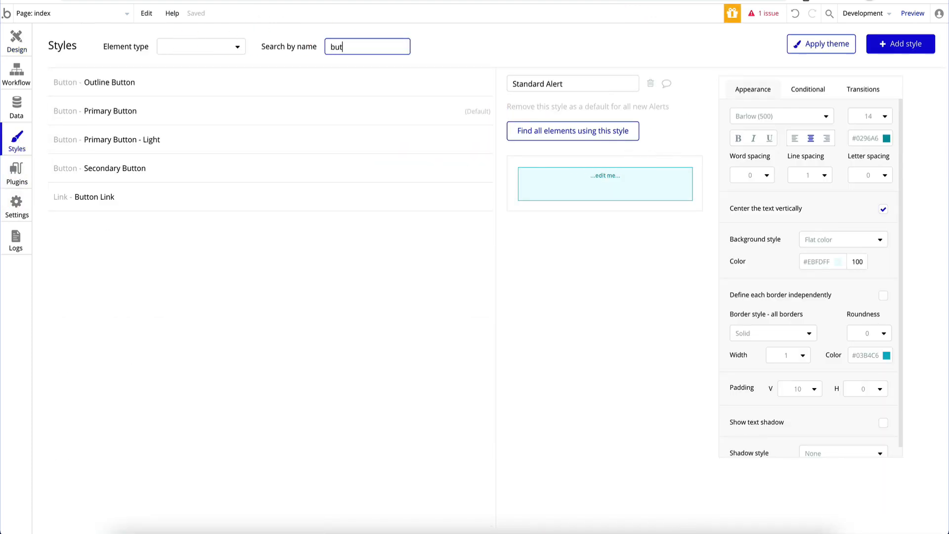
pyautogui.click(162, 121)
pyautogui.click(202, 141)
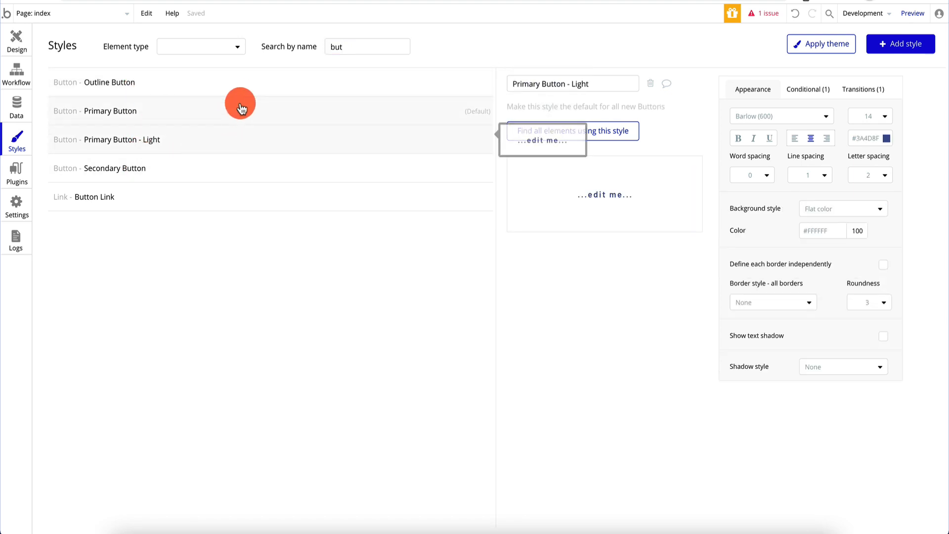
pyautogui.click(254, 92)
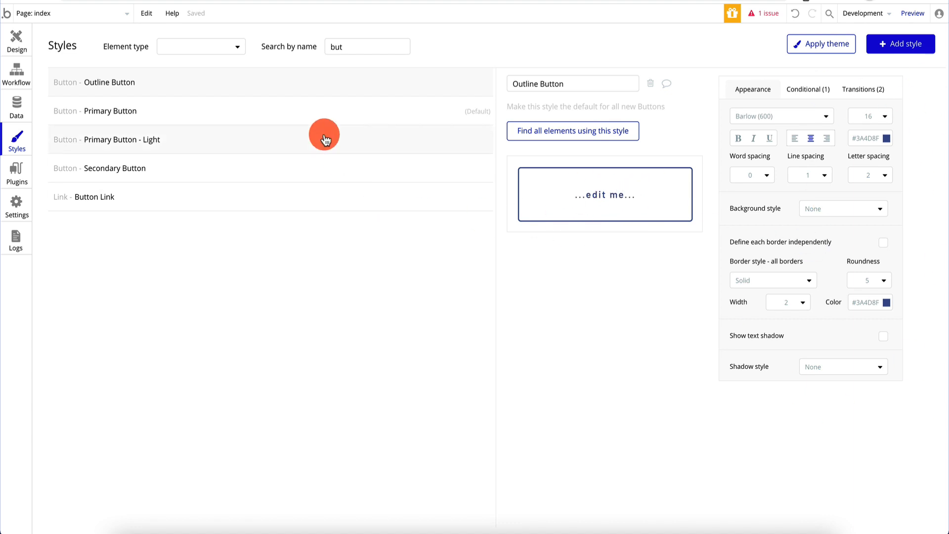
pyautogui.moveTo(326, 140)
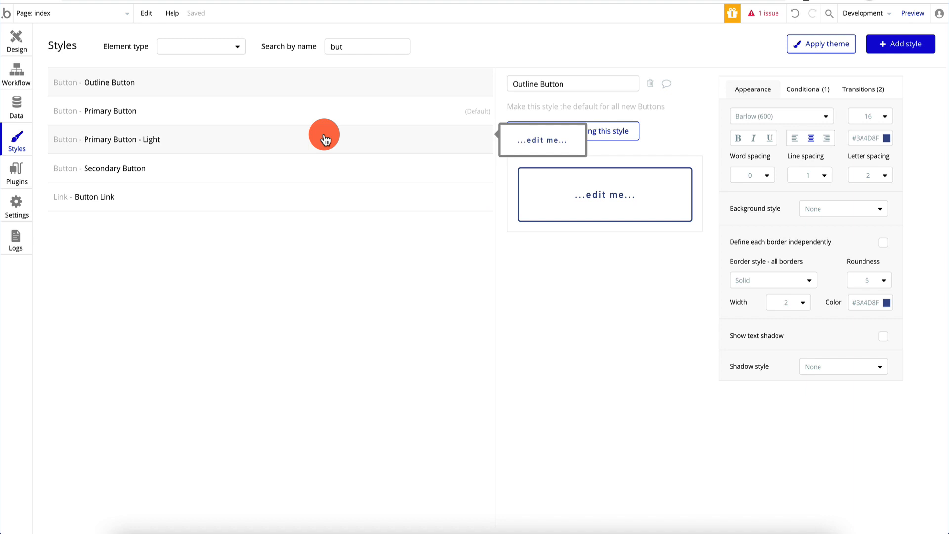
pyautogui.click(201, 121)
pyautogui.click(204, 147)
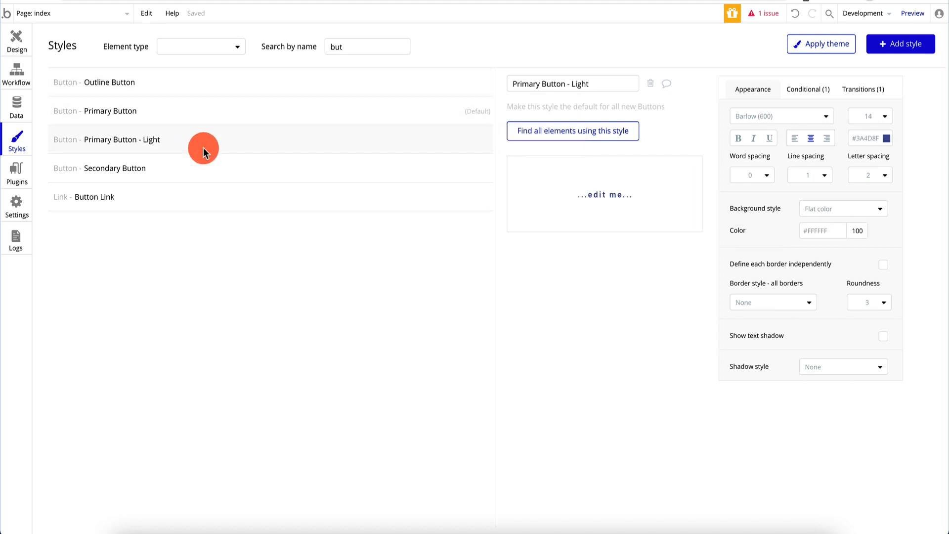
pyautogui.click(245, 174)
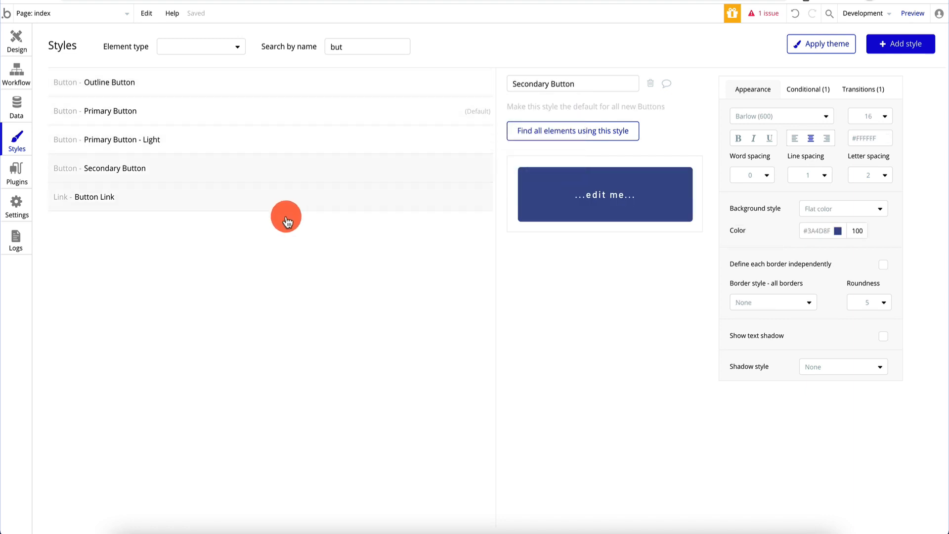
pyautogui.click(330, 208)
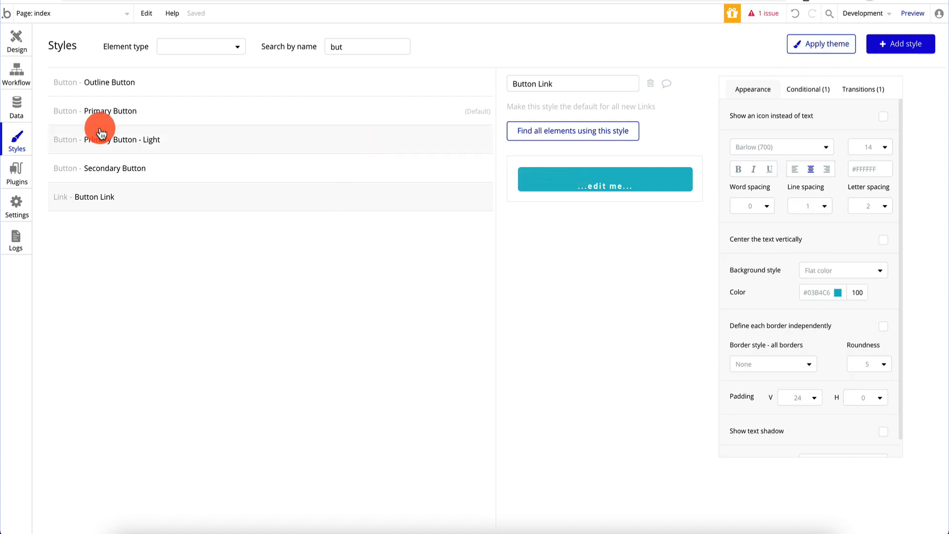
# Step: Return to the page design and inspect the appearance properties of the Click Me button and the text input
pyautogui.click(17, 45)
pyautogui.doubleClick(515, 148)
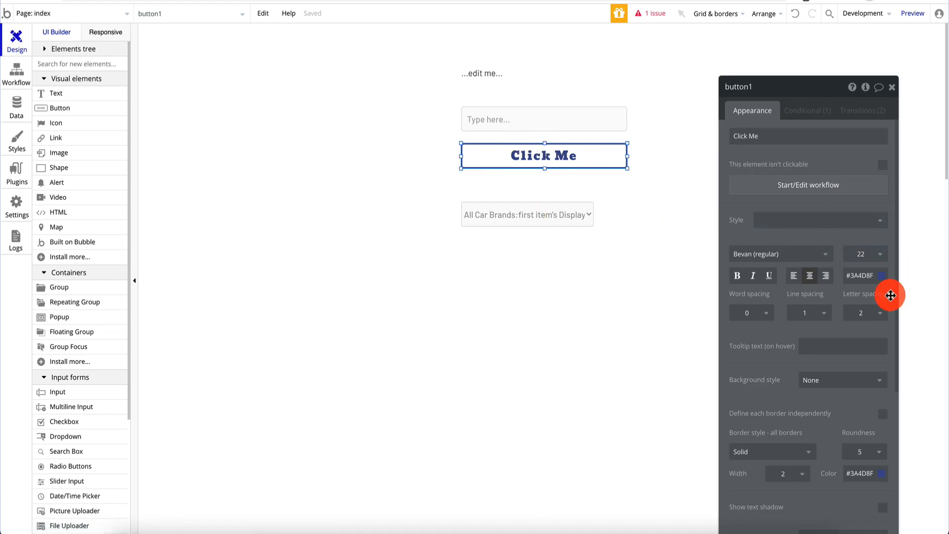
pyautogui.click(532, 113)
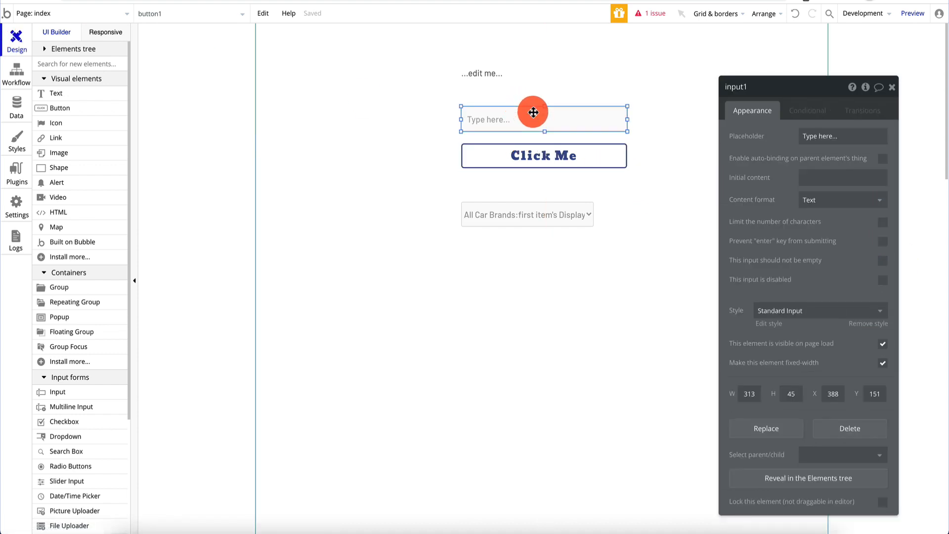
pyautogui.moveTo(533, 113); pyautogui.dragTo(559, 117)
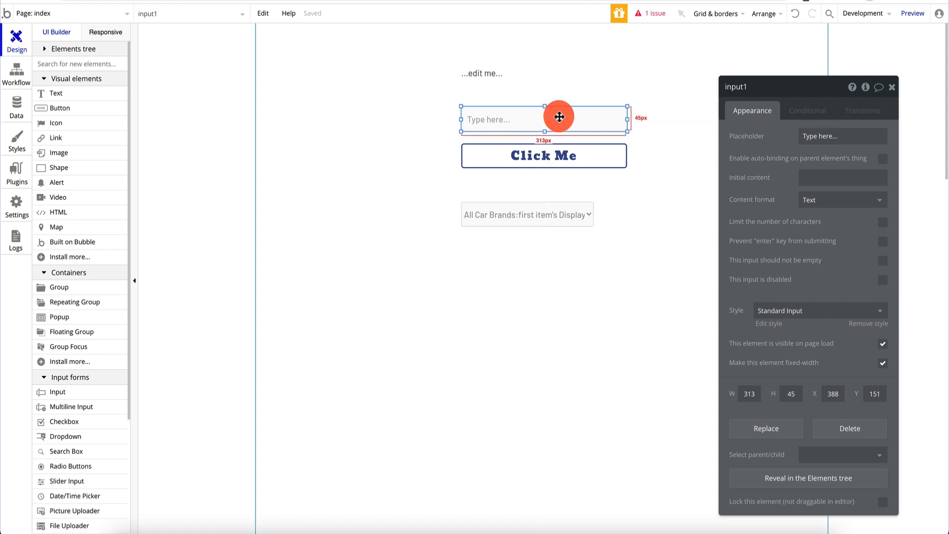
# Step: Delete the dropdown below the Click Me button and display the text input's properties
pyautogui.click(551, 214)
pyautogui.press('Delete')
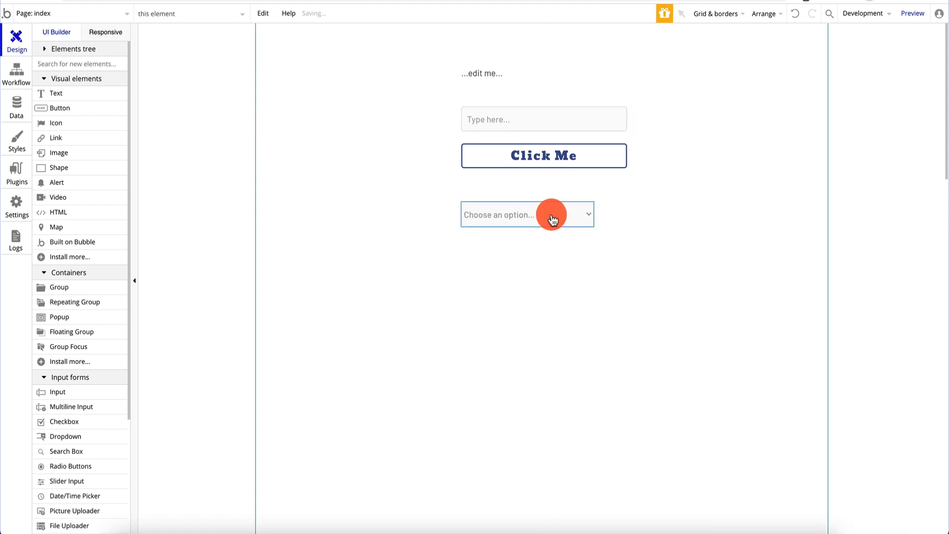
pyautogui.click(546, 117)
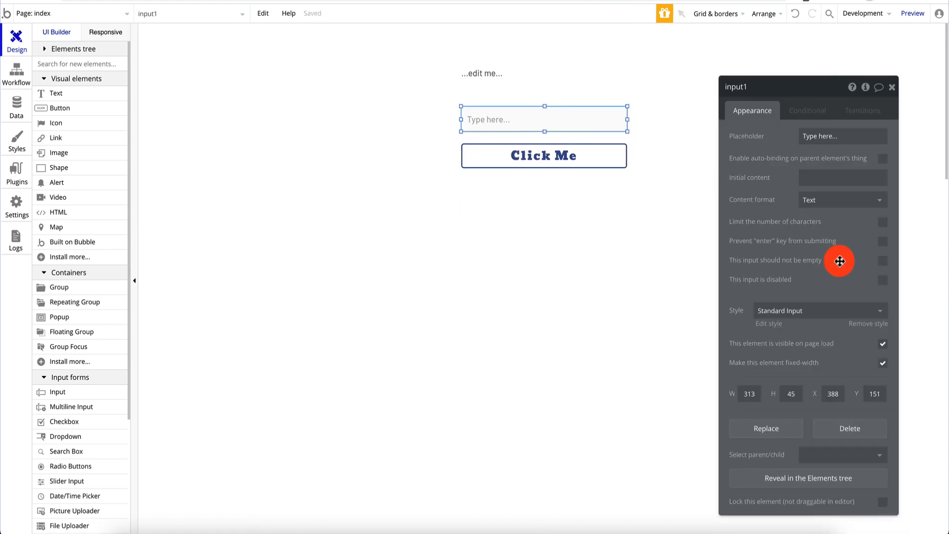
# Step: Remove the Standard Input style from the text input and set its font size to 22 with left-aligned text
pyautogui.click(868, 326)
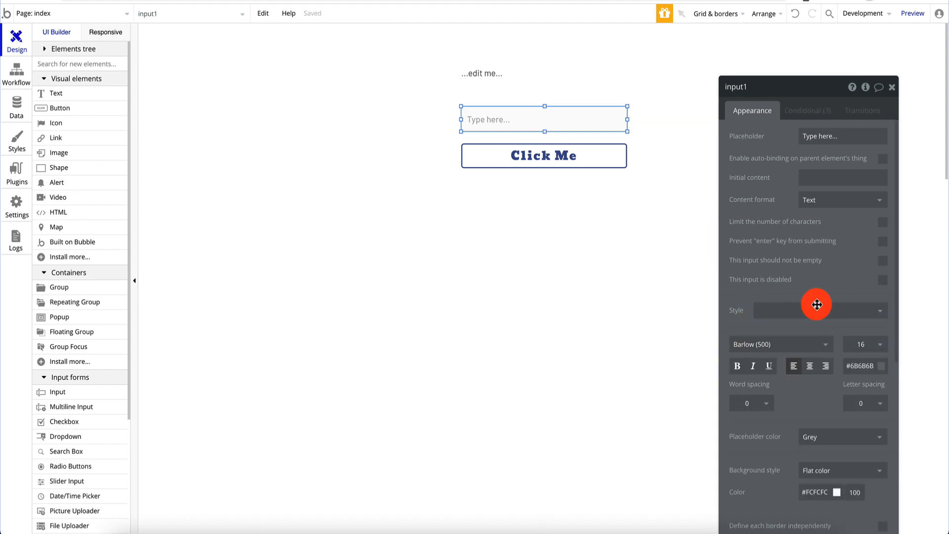
pyautogui.click(872, 348)
pyautogui.press('BackSpace')
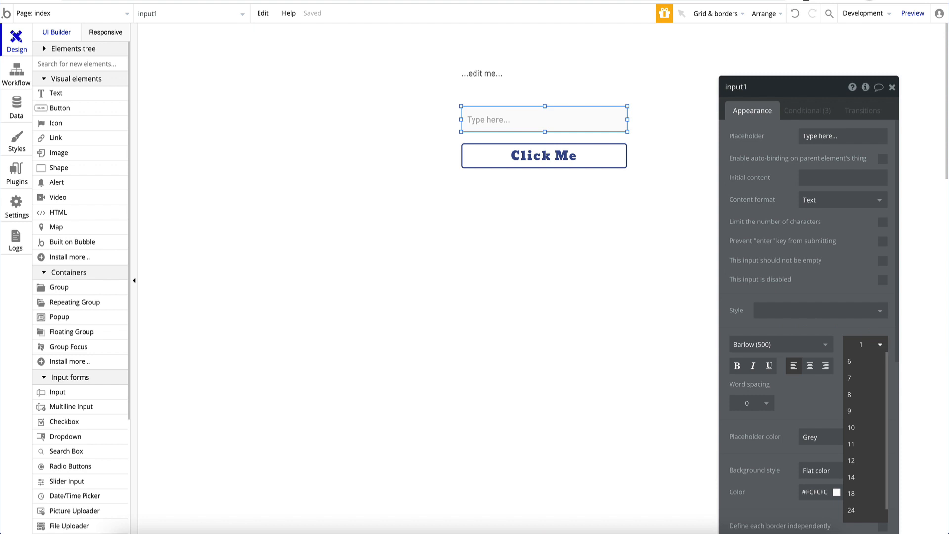
pyautogui.write('22')
pyautogui.press('Return')
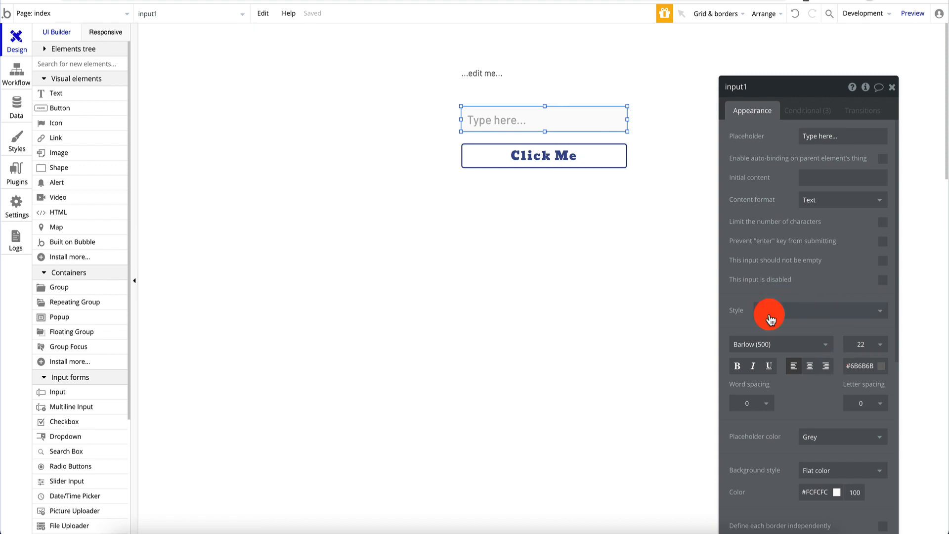
pyautogui.click(796, 366)
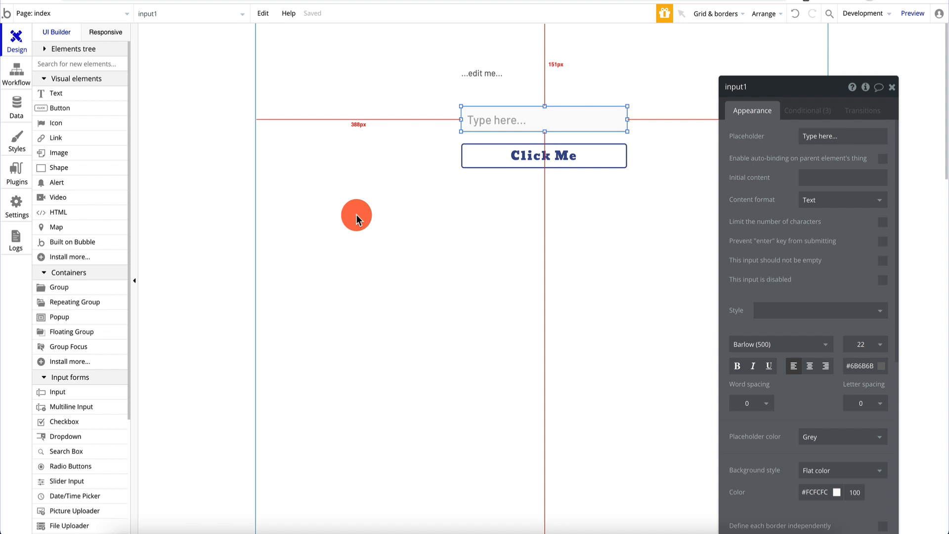
# Step: Search the available plugins for "api" and install the API Connector plugin
pyautogui.click(13, 148)
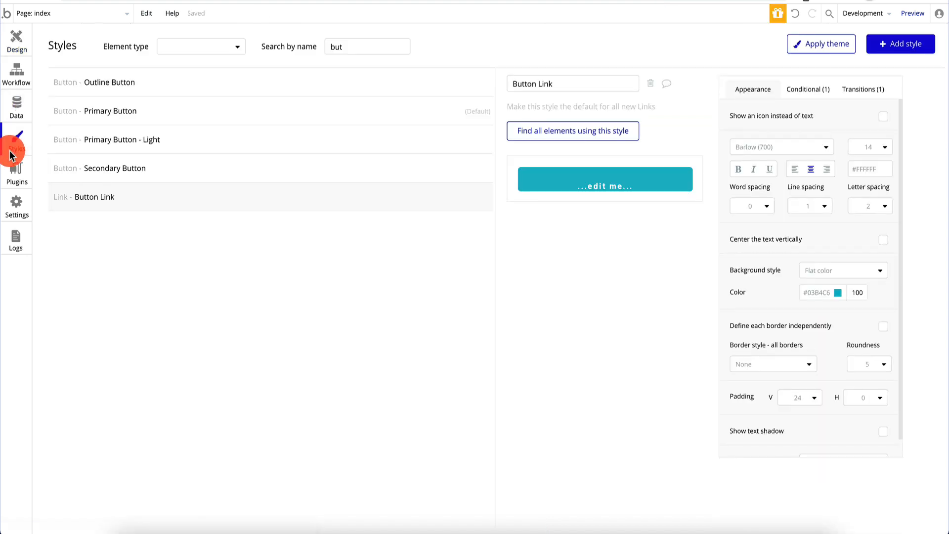
pyautogui.click(24, 173)
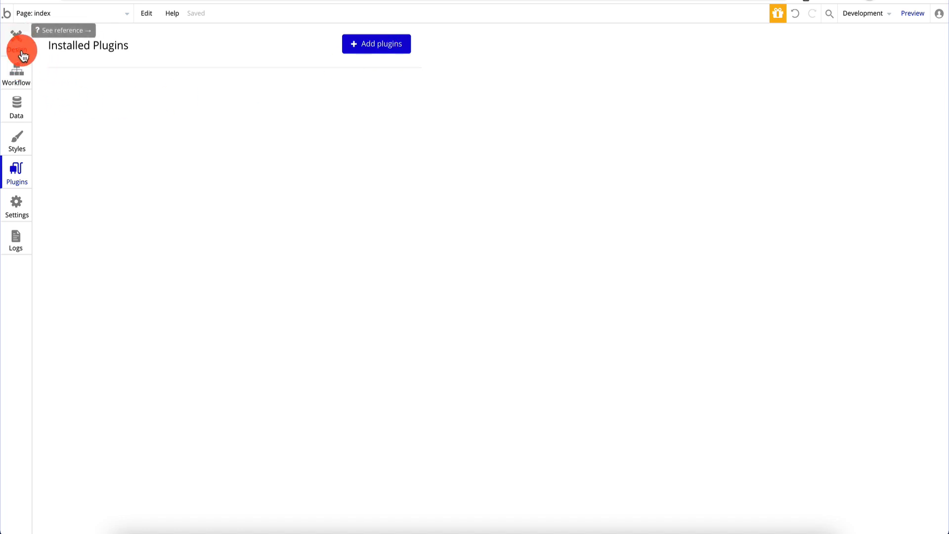
pyautogui.click(386, 43)
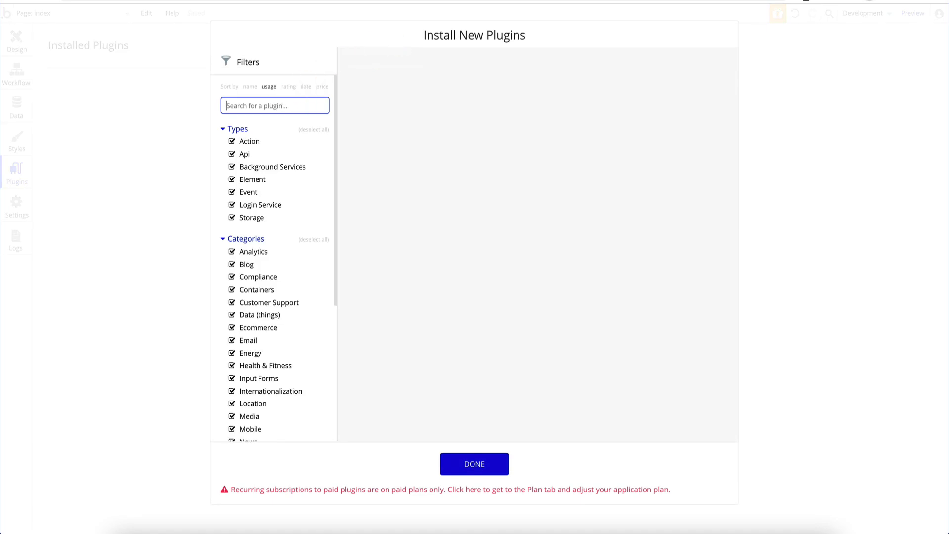
pyautogui.write('api')
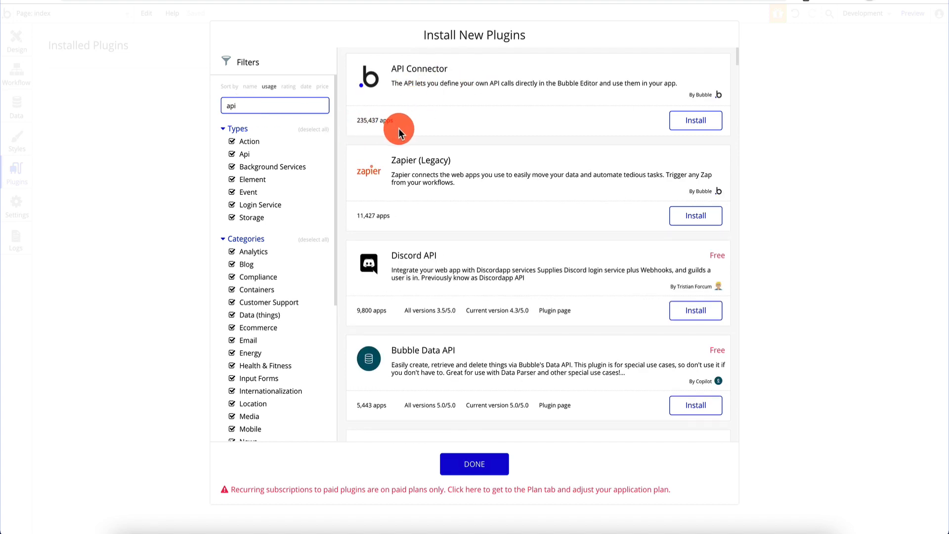
pyautogui.click(715, 132)
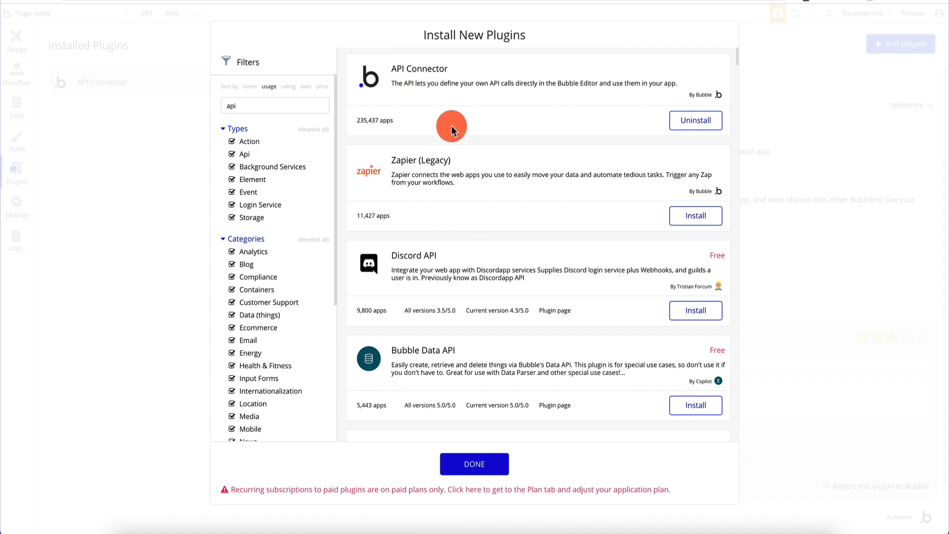
# Step: Examine the other API plugins offered in the search results, then finish the plugin installation
pyautogui.scroll(-10, 467, 276)
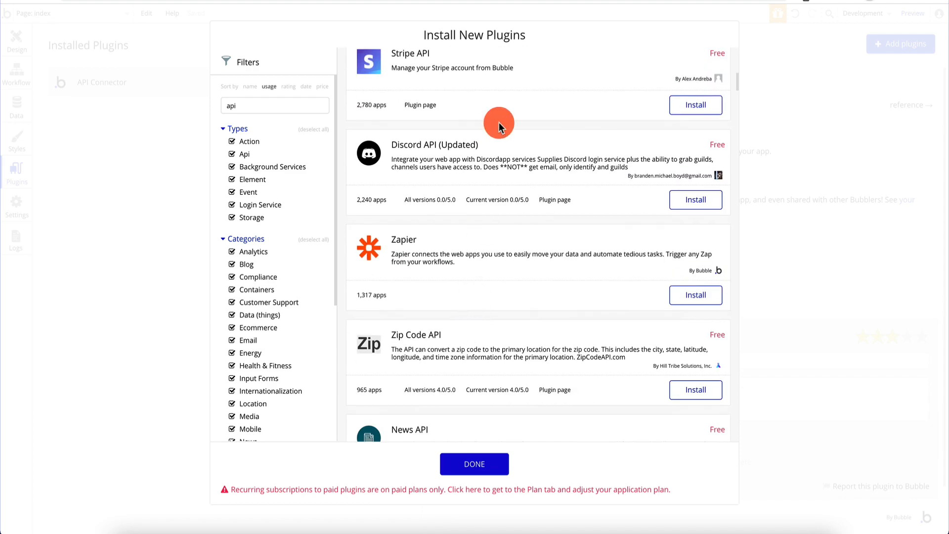
pyautogui.scroll(10, 478, 152)
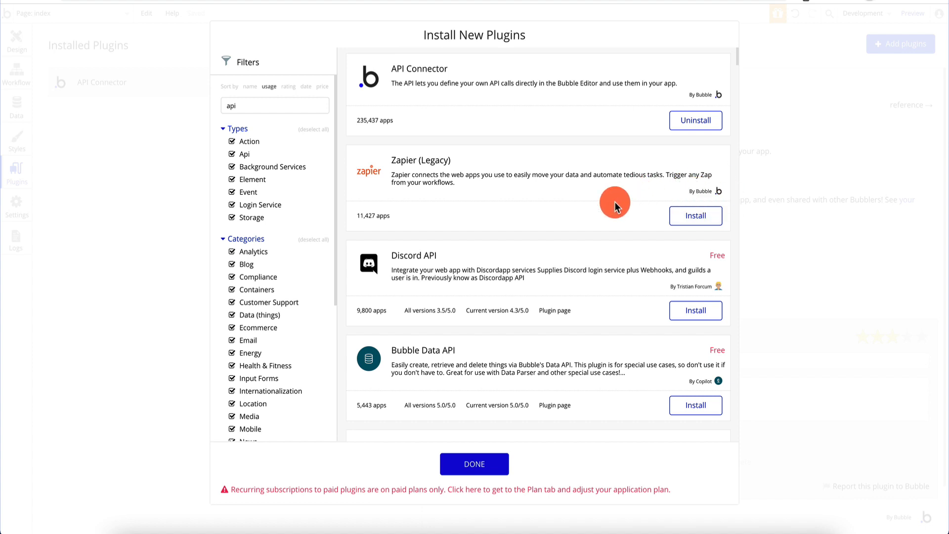
pyautogui.scroll(-5, 466, 291)
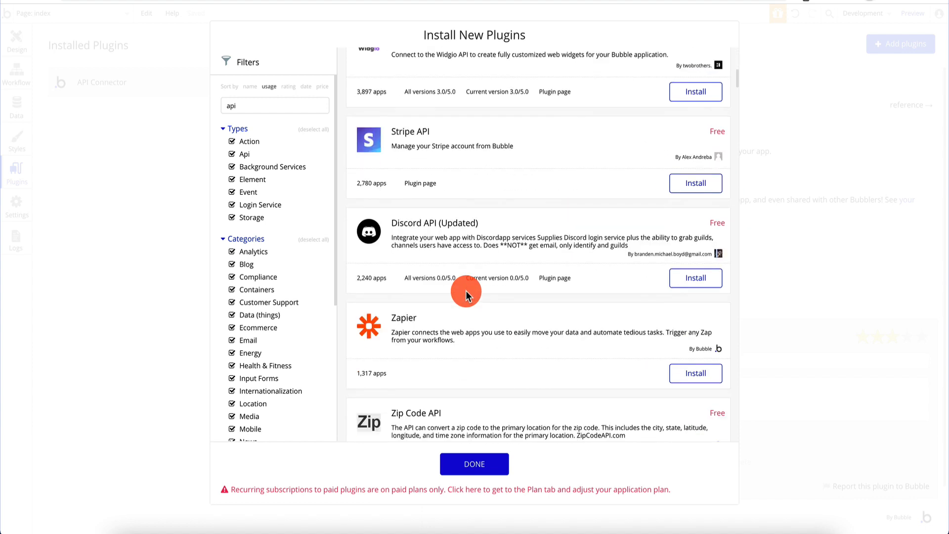
pyautogui.scroll(-10, 466, 291)
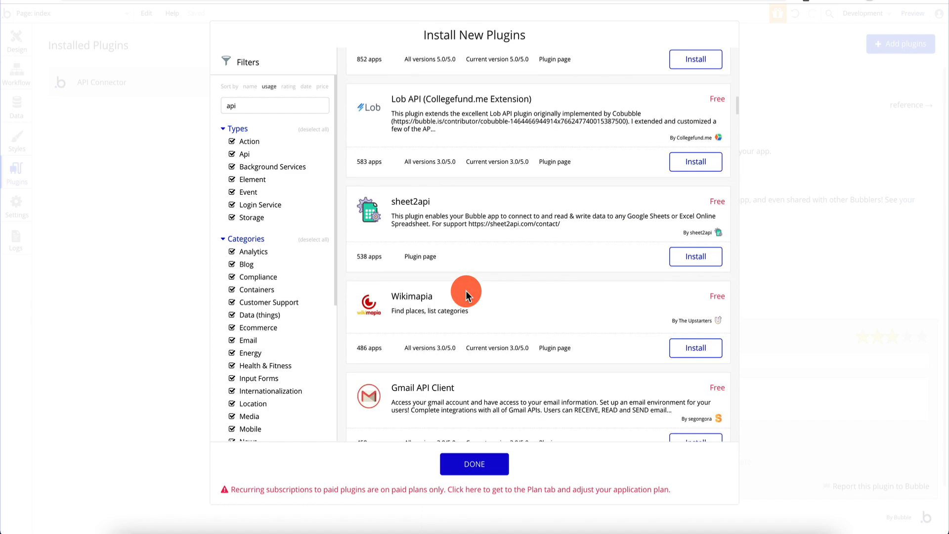
pyautogui.scroll(15, 465, 293)
pyautogui.scroll(-15, 415, 296)
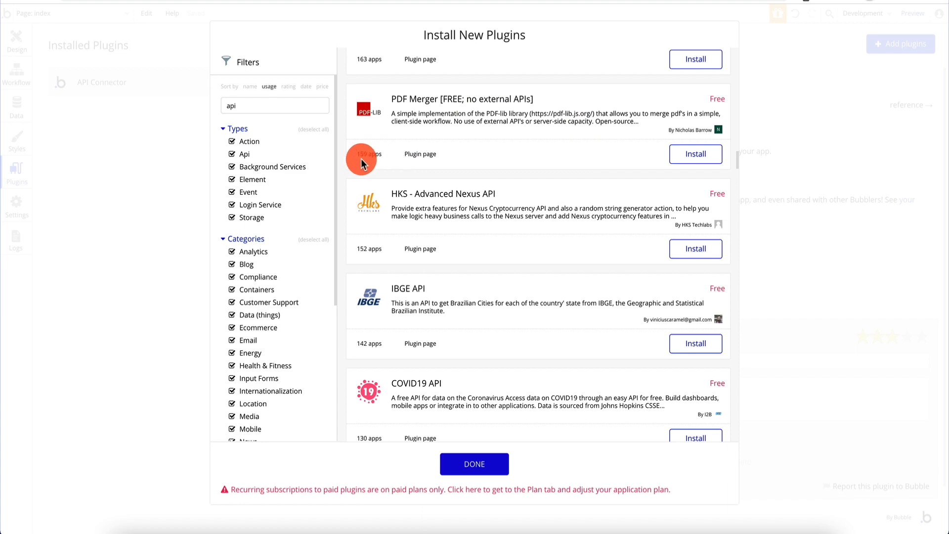
pyautogui.scroll(-10, 456, 174)
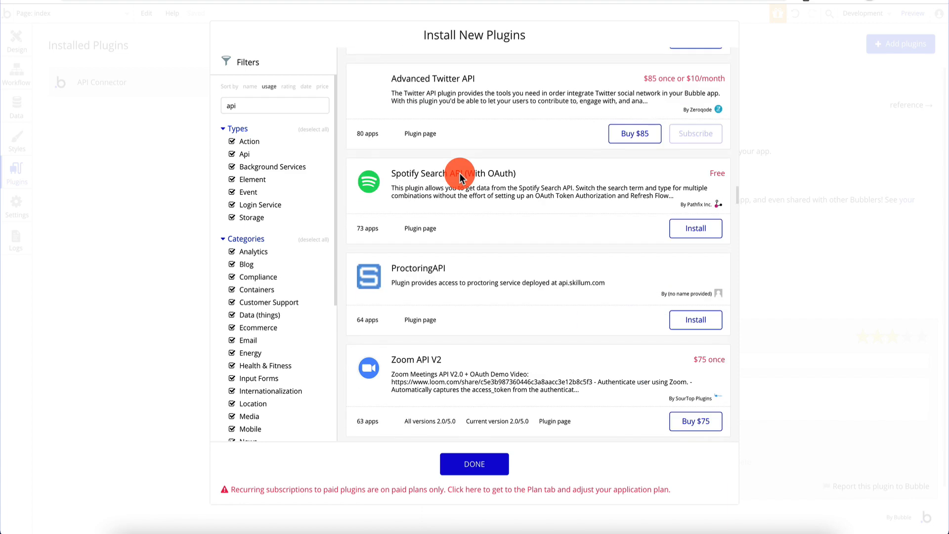
pyautogui.click(484, 468)
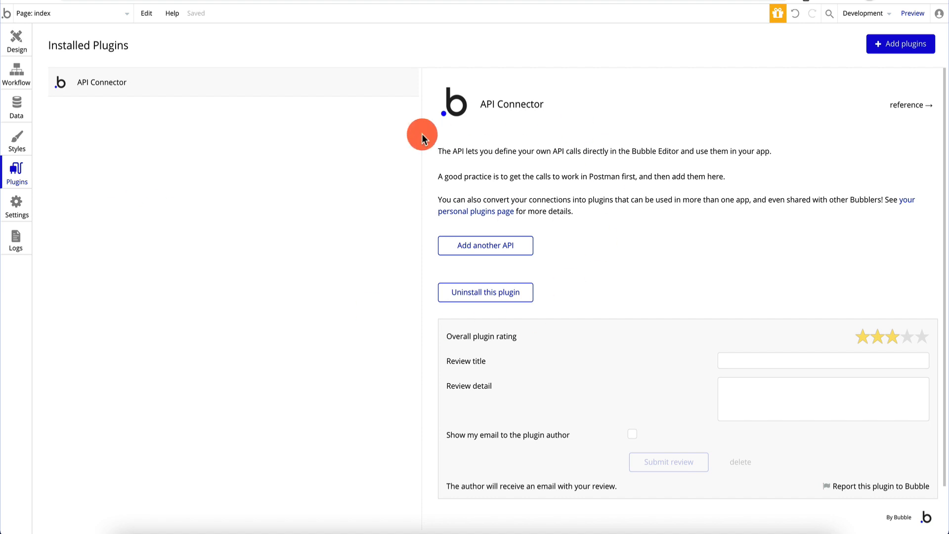
# Step: Examine the application plan options and the general privacy, security and appearance settings of the app
pyautogui.click(16, 204)
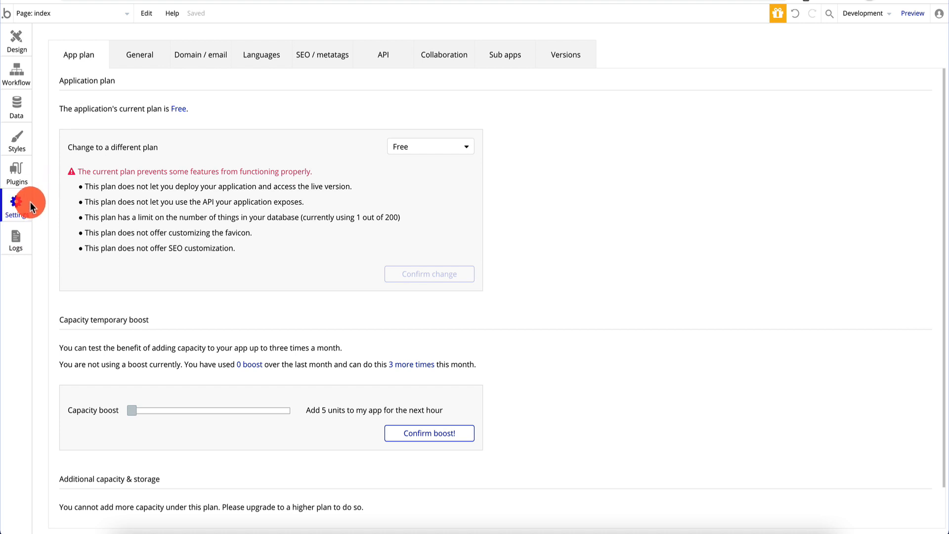
pyautogui.scroll(-1, 255, 185)
pyautogui.scroll(1, 255, 186)
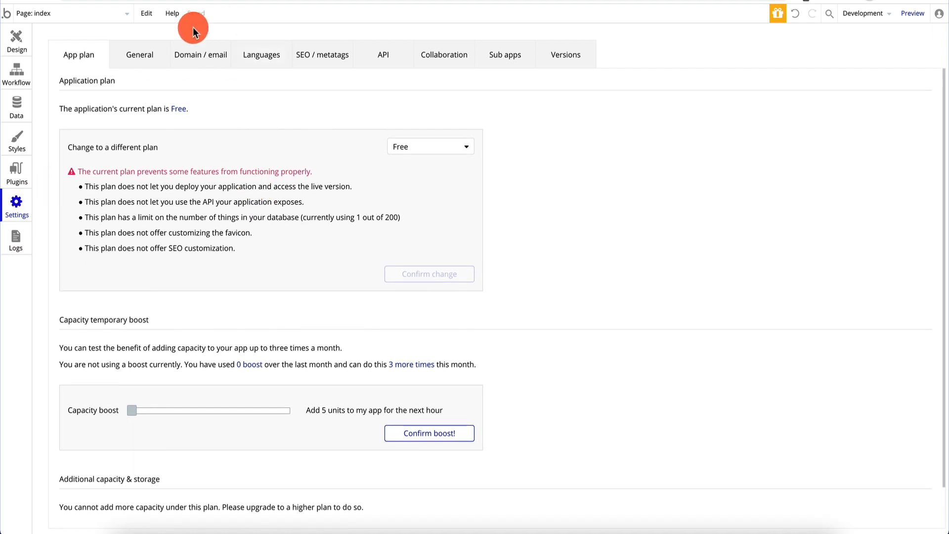
pyautogui.click(142, 56)
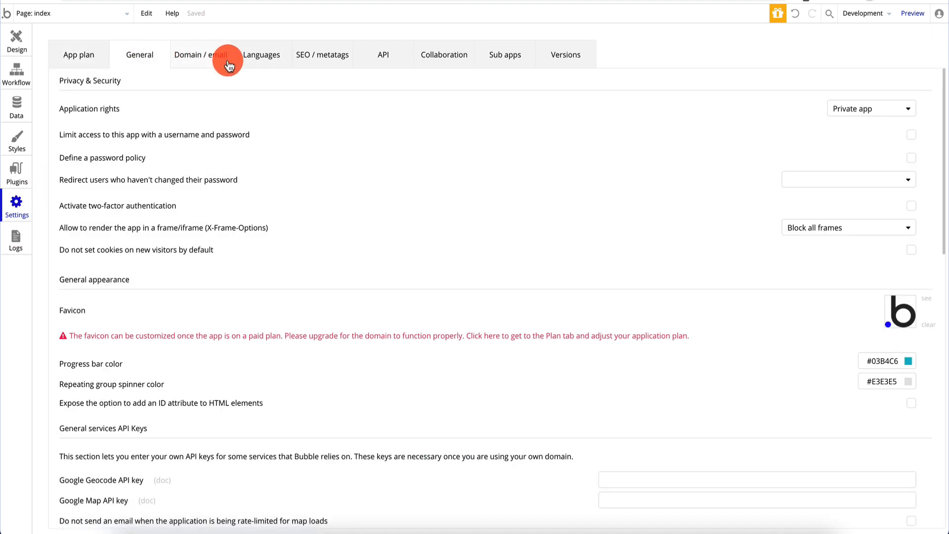
pyautogui.scroll(-10, 251, 182)
pyautogui.scroll(-3, 251, 184)
pyautogui.scroll(15, 250, 184)
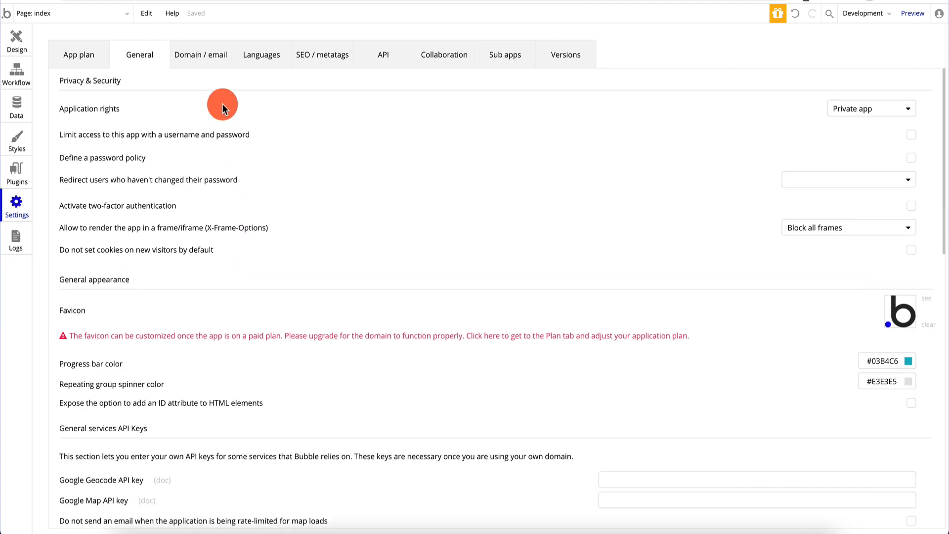
# Step: Review the domain, language and SEO settings, then return to the general services API key fields in the general settings
pyautogui.click(222, 56)
pyautogui.click(261, 56)
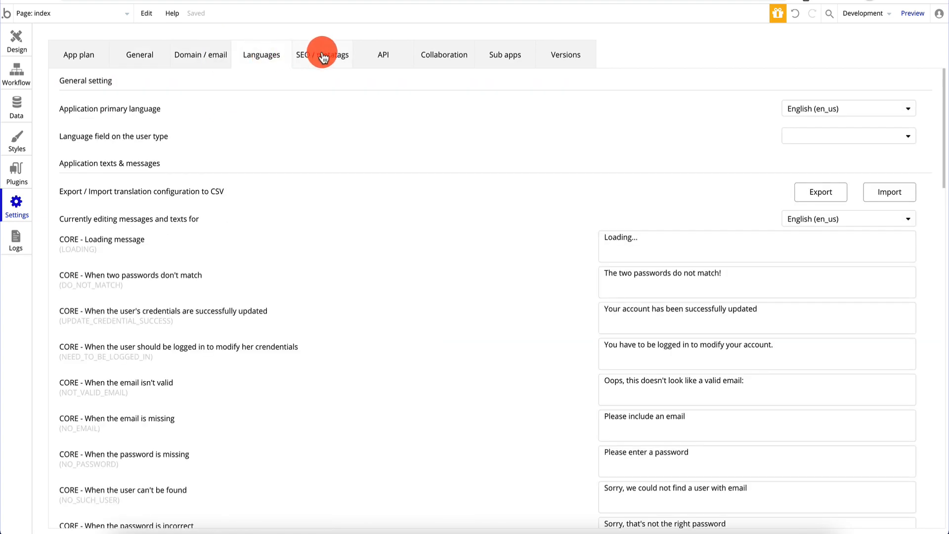
pyautogui.click(325, 58)
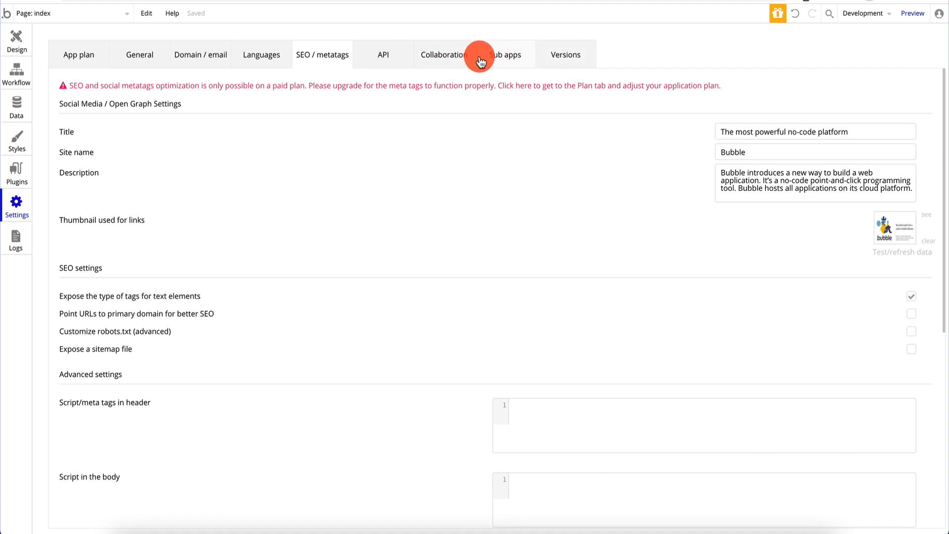
pyautogui.click(140, 54)
pyautogui.scroll(-5, 159, 175)
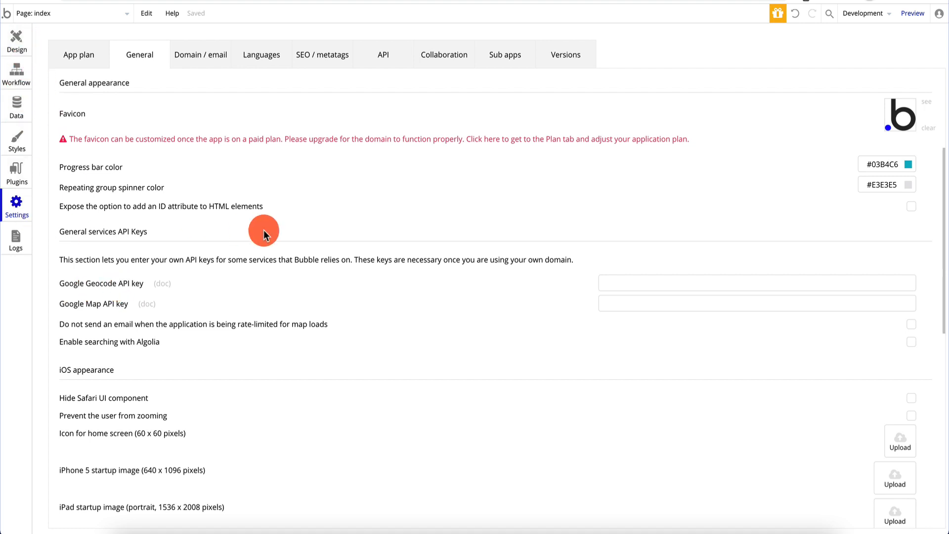
# Step: Place a Map element on the index page below the Click Me button
pyautogui.click(29, 52)
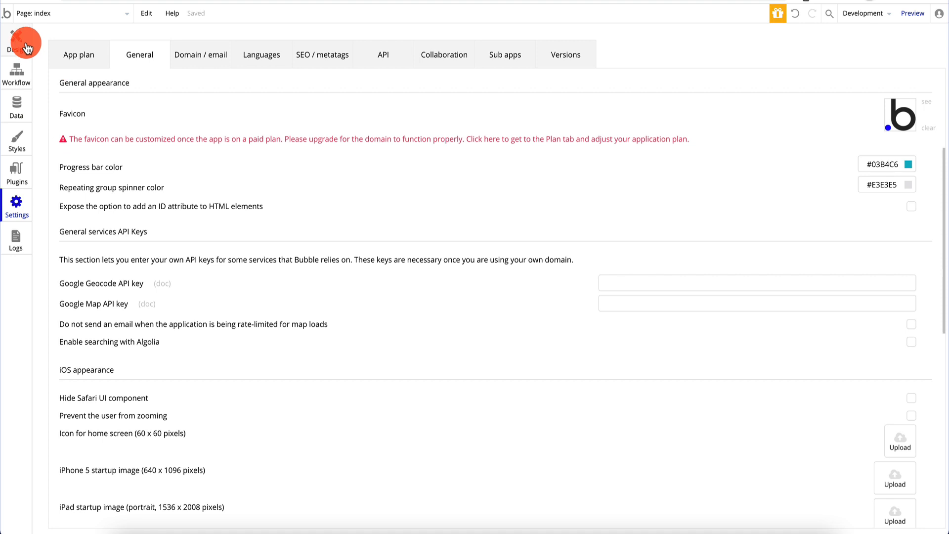
pyautogui.scroll(-4, 53, 340)
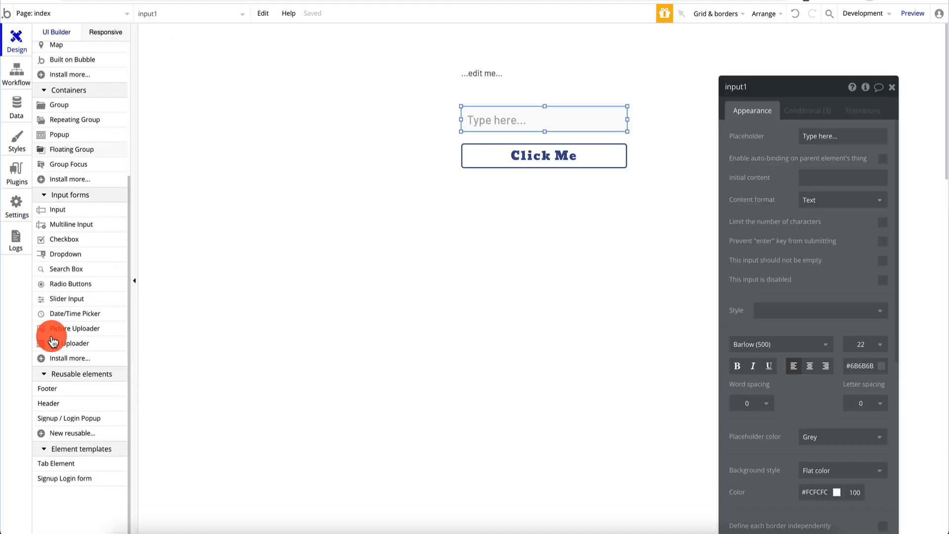
pyautogui.scroll(4, 50, 336)
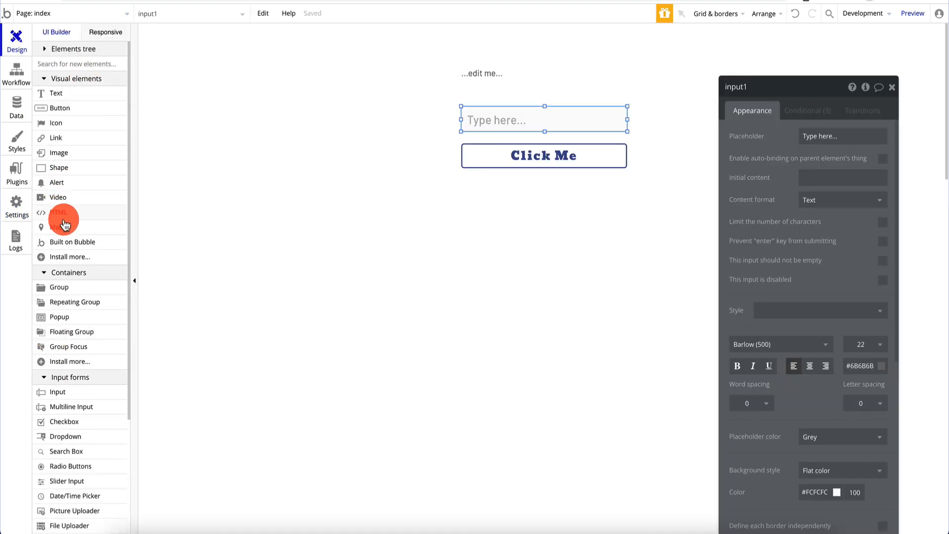
pyautogui.moveTo(63, 226); pyautogui.dragTo(361, 208)
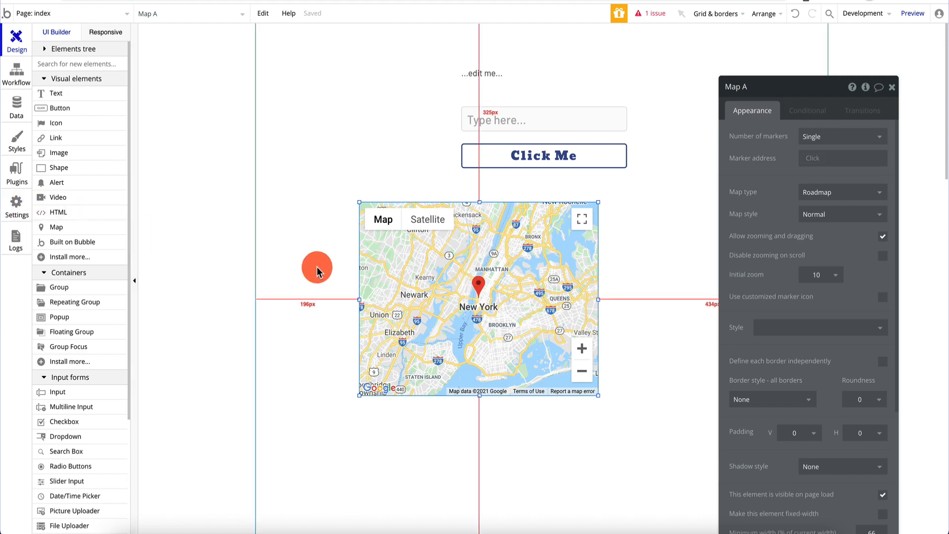
# Step: Check the Google Geocode and Google Map API key fields in the general settings, and glance at the running app page
pyautogui.click(16, 206)
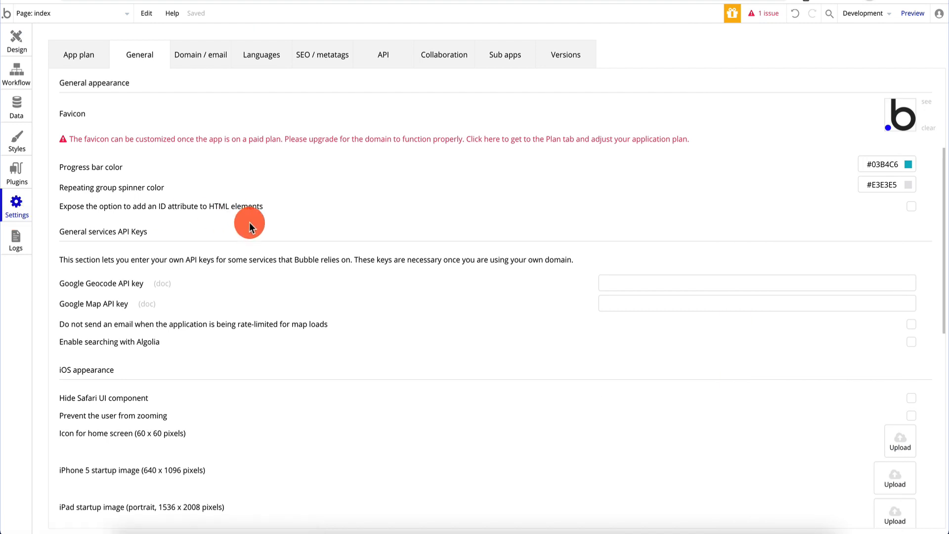
pyautogui.scroll(-1, 249, 226)
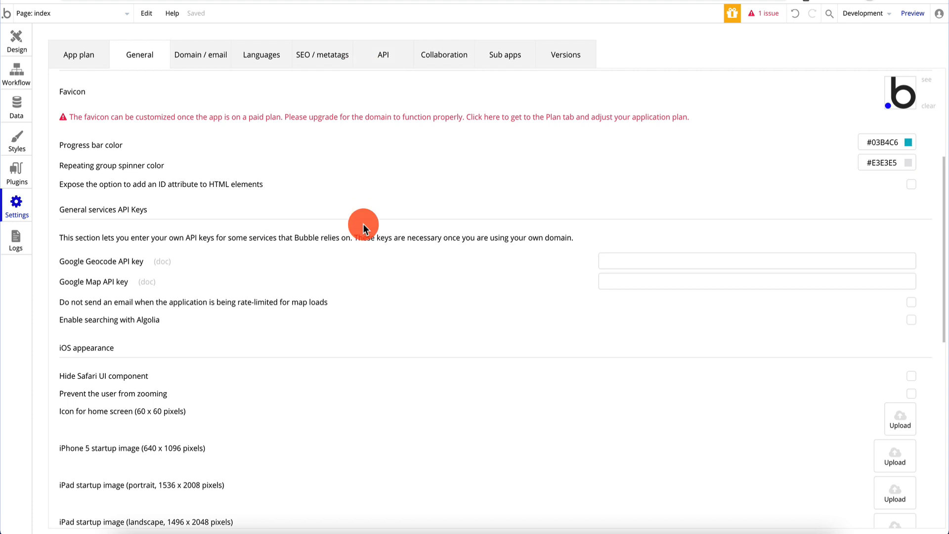
pyautogui.click(225, 1)
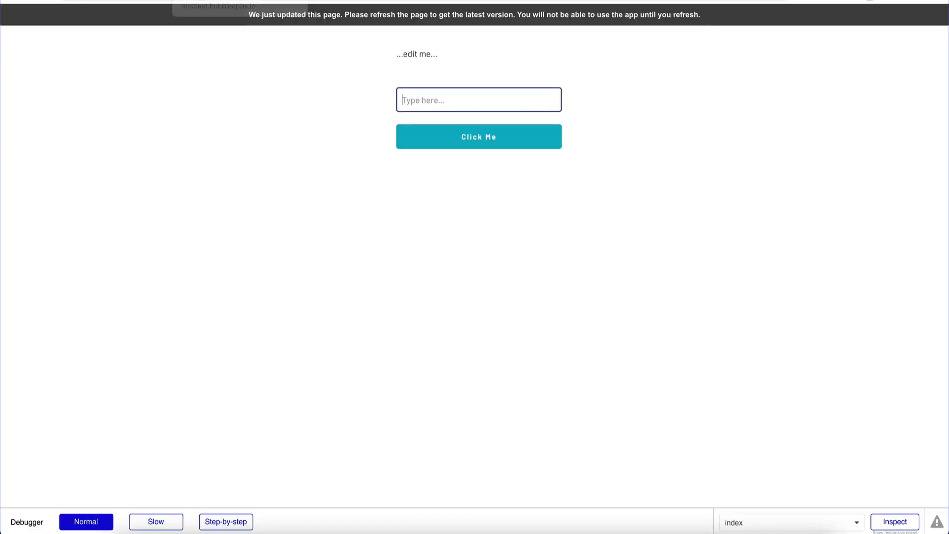
pyautogui.click(113, 1)
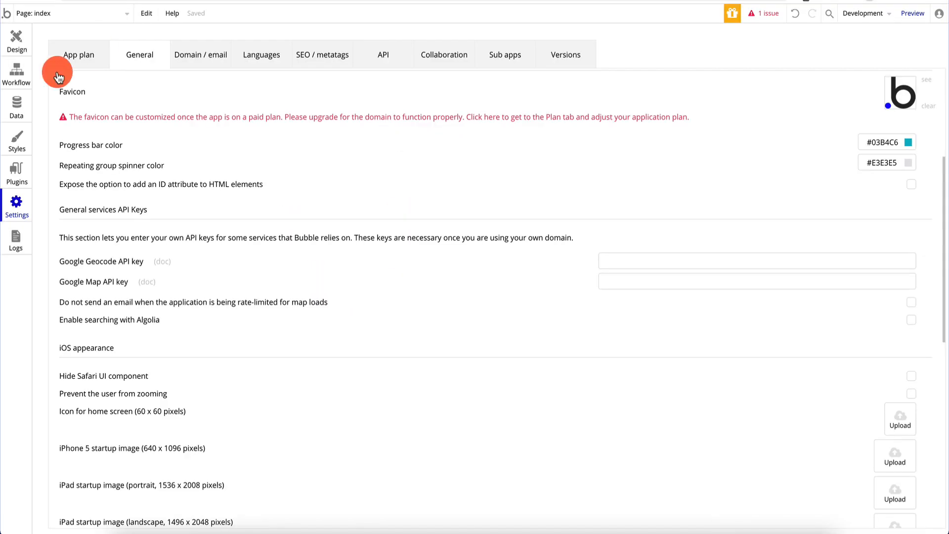
# Step: Revisit the map on the page design, then examine the API key, iOS appearance and custom font settings
pyautogui.click(11, 43)
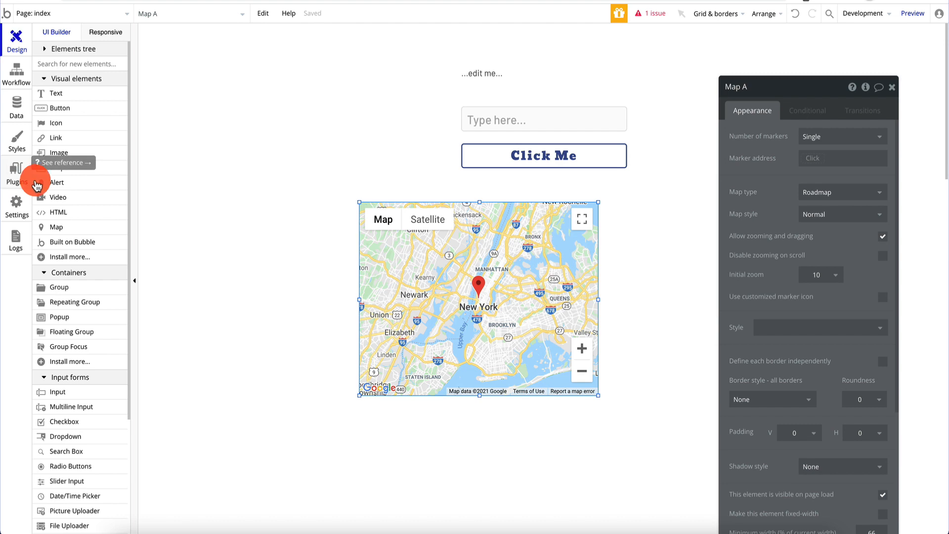
pyautogui.click(18, 211)
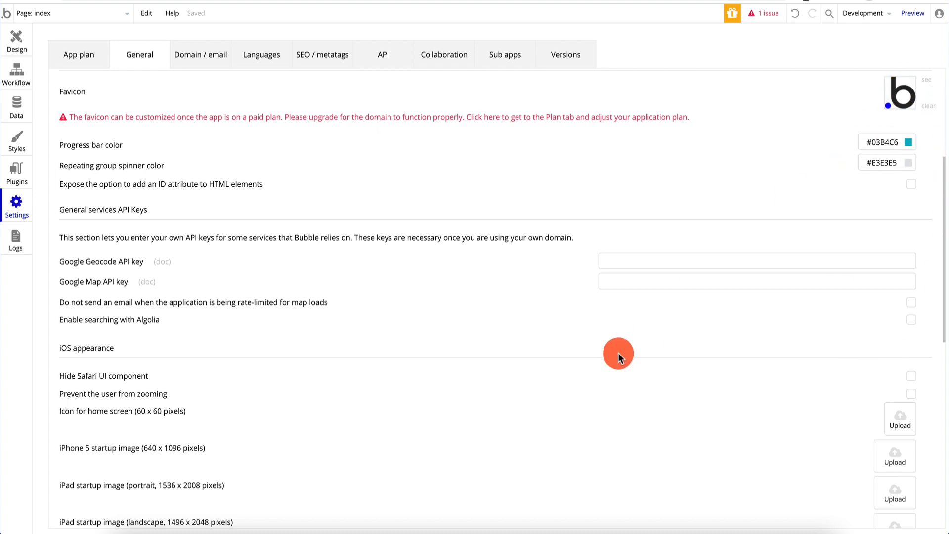
pyautogui.scroll(-3, 408, 373)
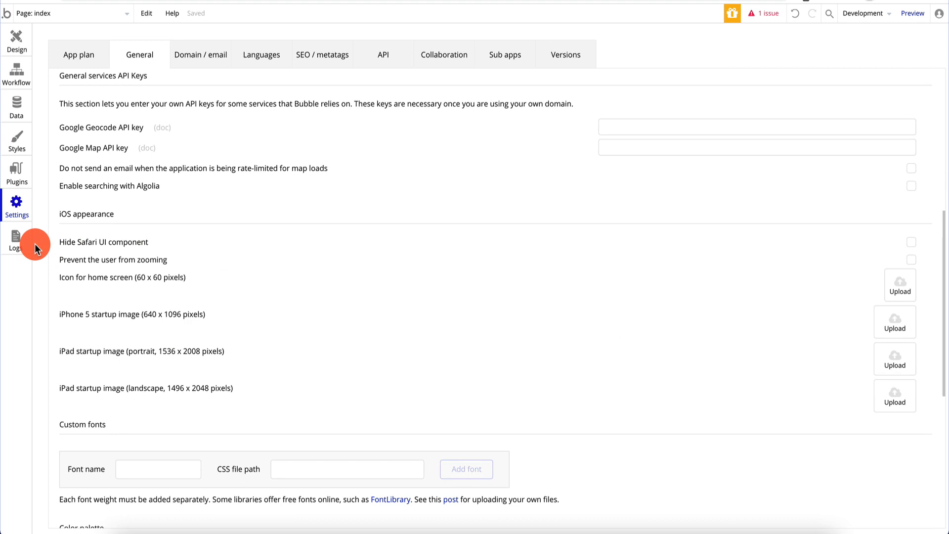
# Step: Review the app's logs area, covering the server logs, the scheduler, and the capacity usage and storage metrics
pyautogui.click(8, 248)
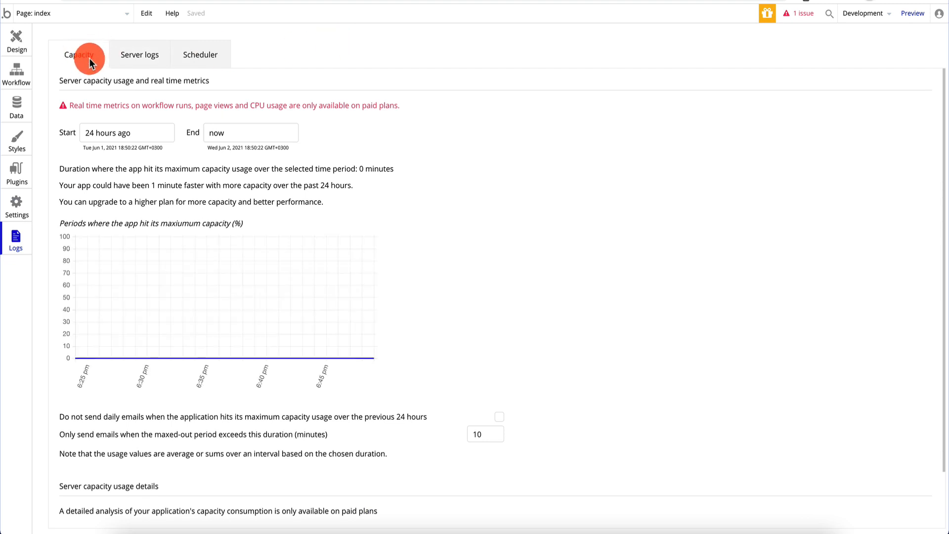
pyautogui.click(155, 61)
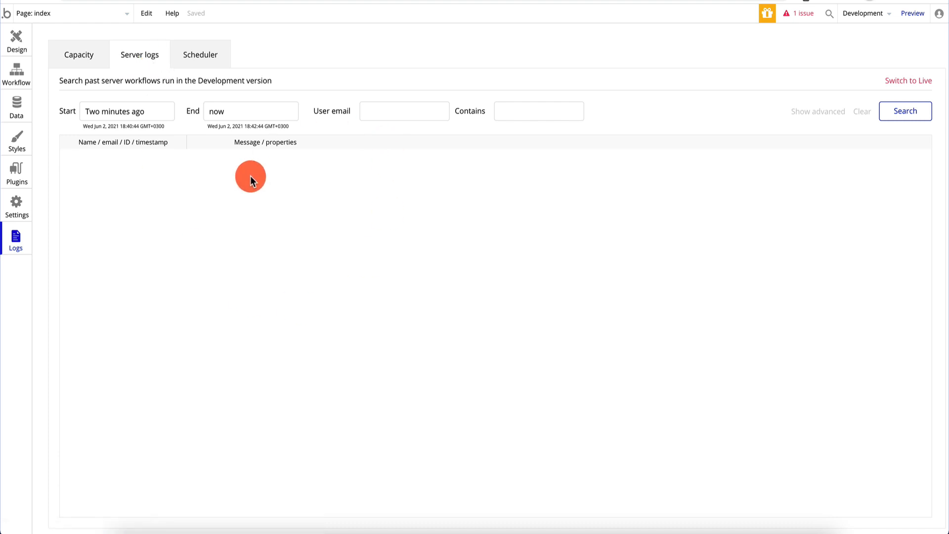
pyautogui.click(209, 60)
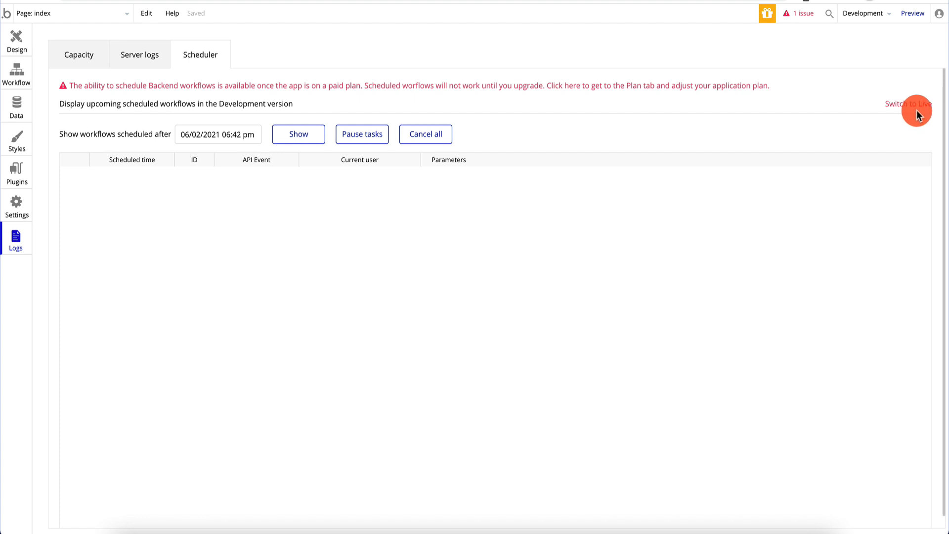
pyautogui.click(142, 55)
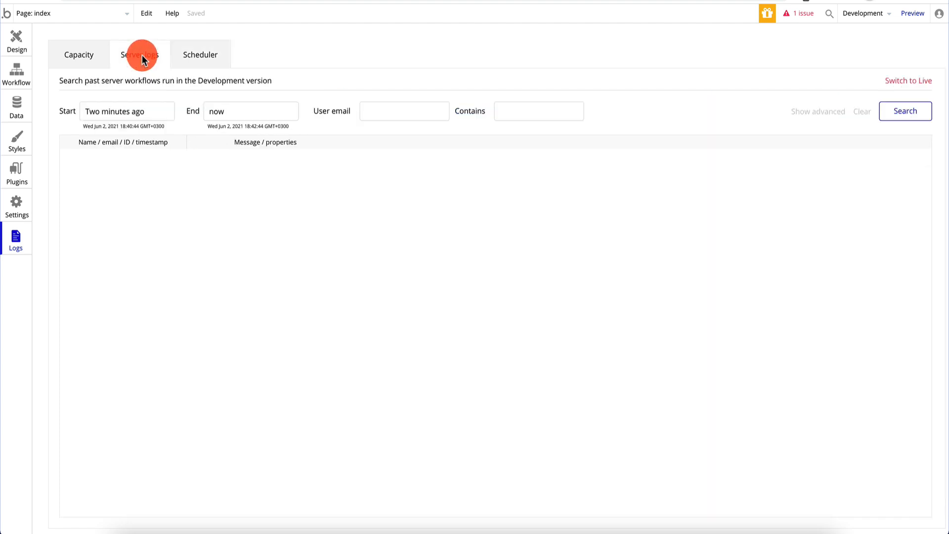
pyautogui.click(82, 56)
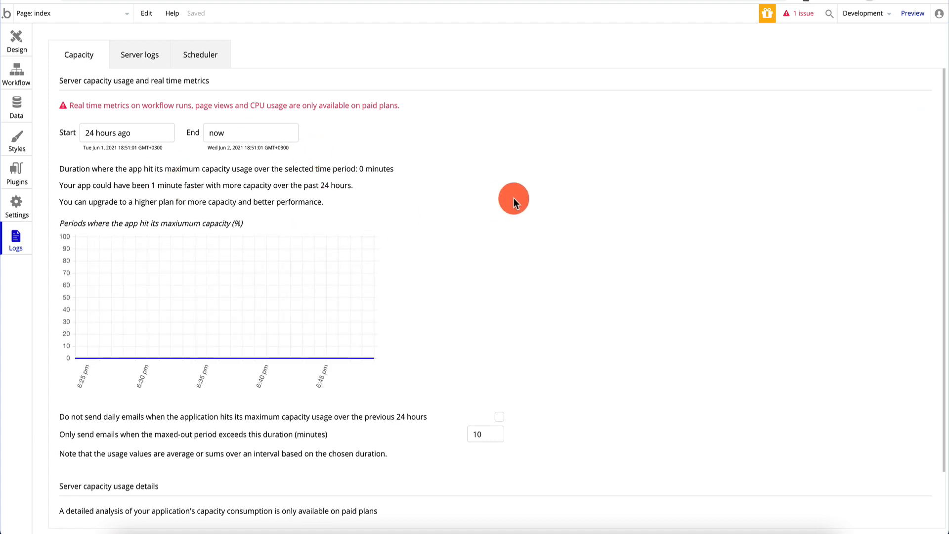
pyautogui.scroll(-3, 514, 197)
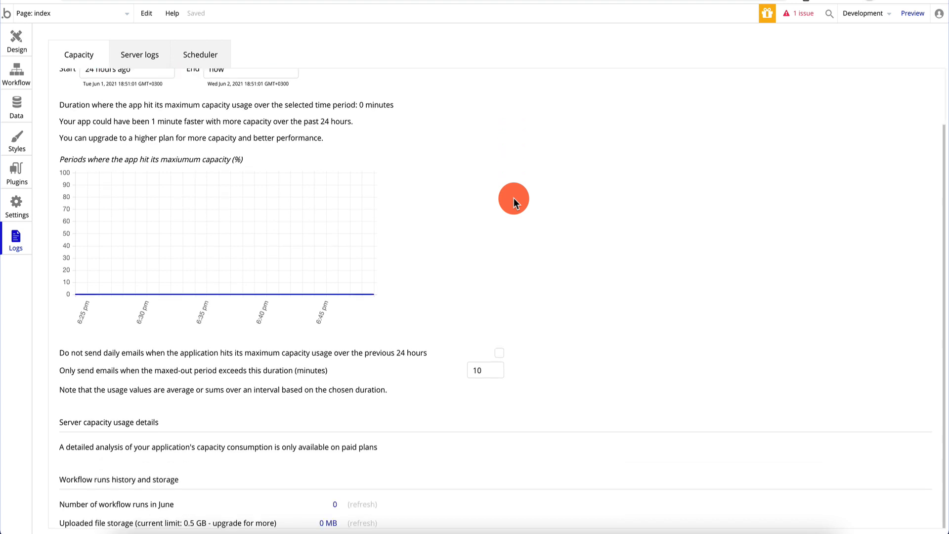
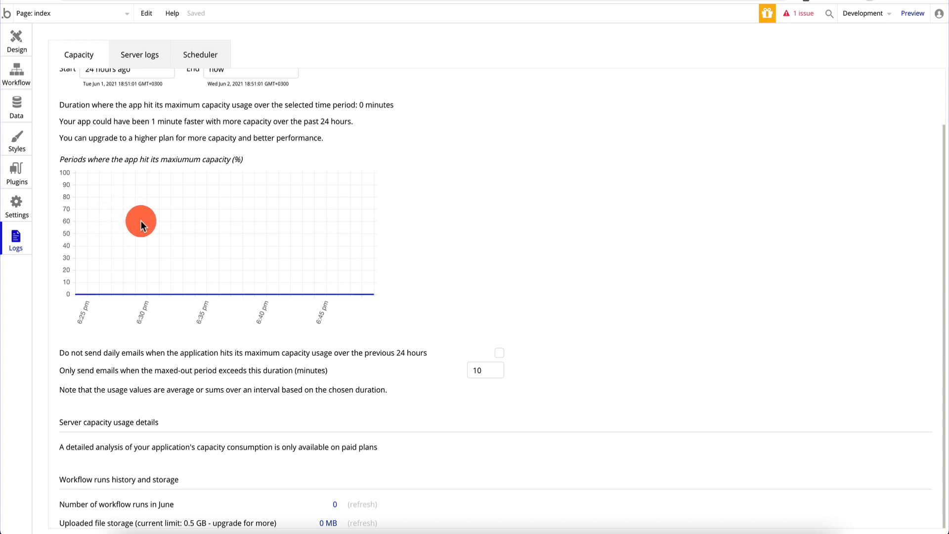
# Step: Return to the index page design, look over the list of pages and reusable elements, and inspect the map's properties
pyautogui.click(22, 40)
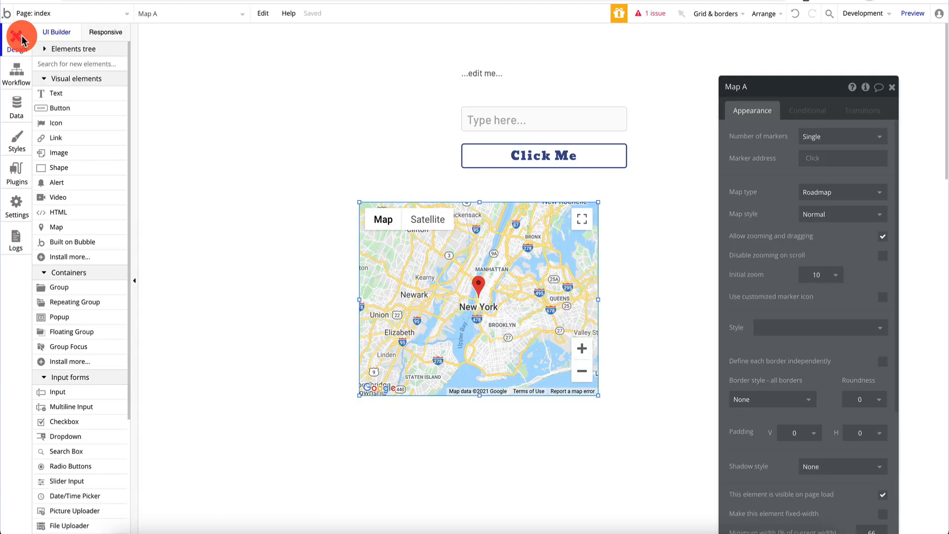
pyautogui.click(94, 13)
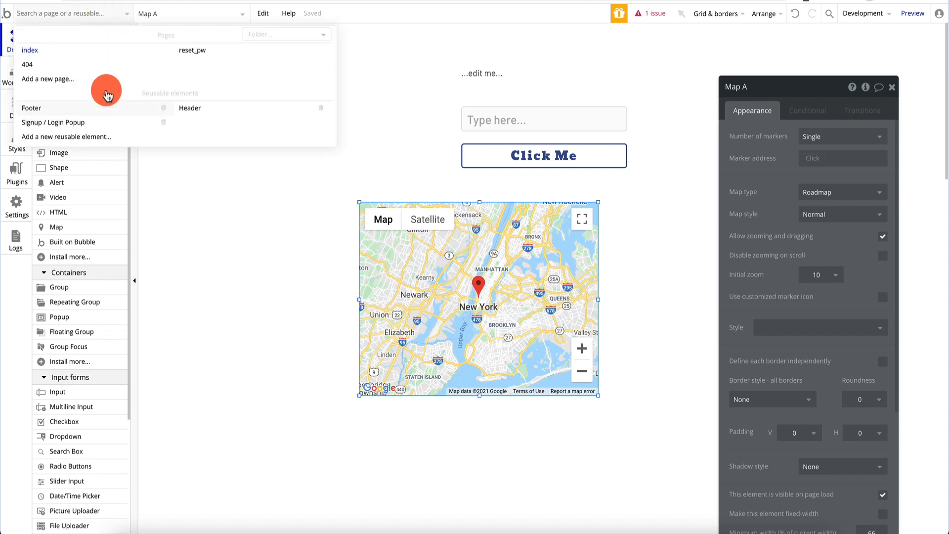
pyautogui.click(290, 300)
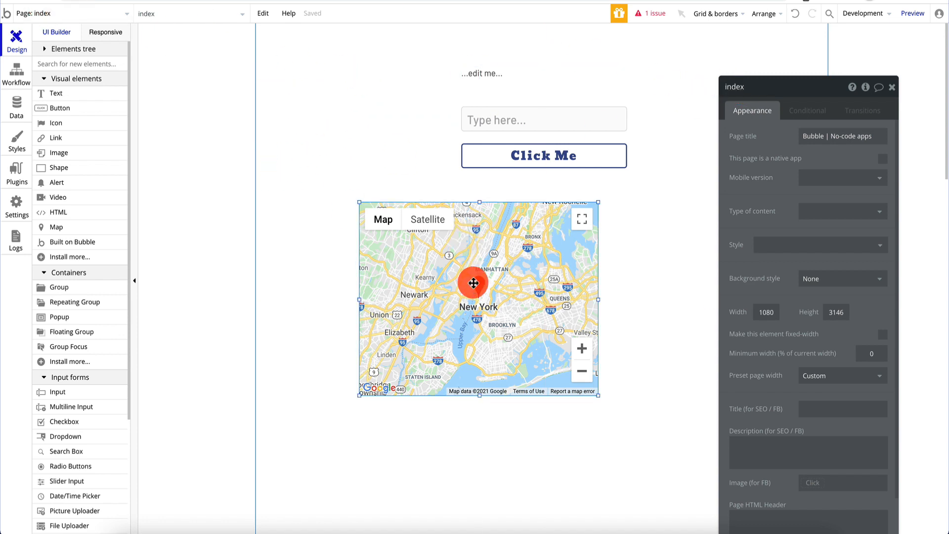
pyautogui.click(473, 283)
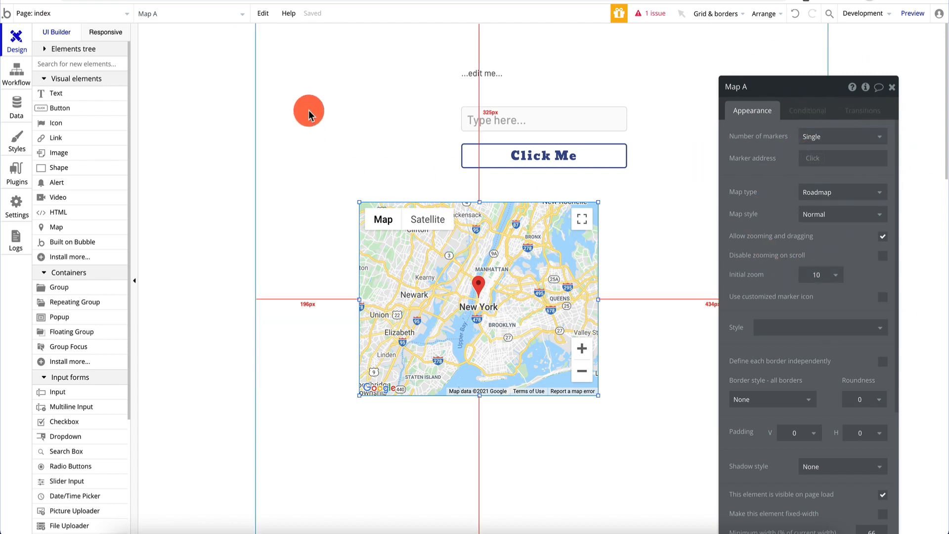
# Step: Shorten the index page's title to "Bubble"
pyautogui.click(310, 115)
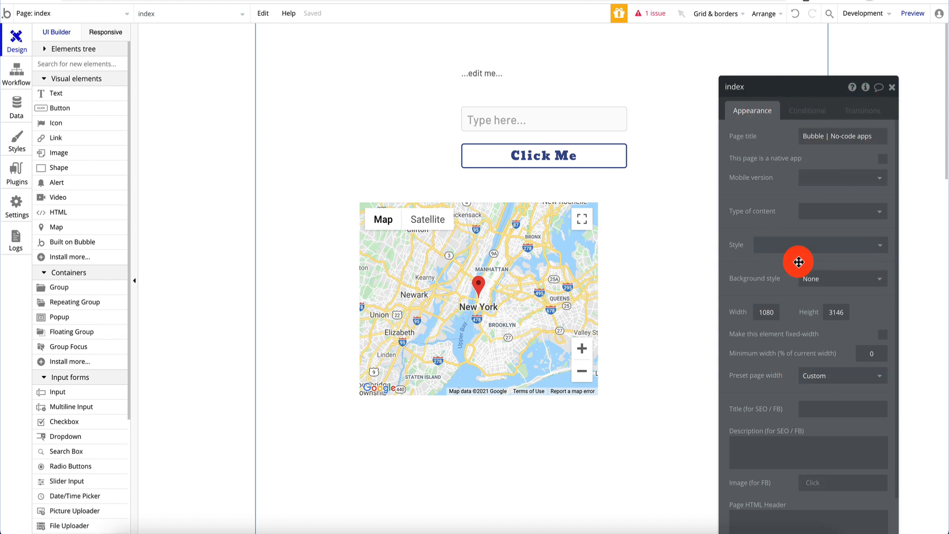
pyautogui.click(839, 137)
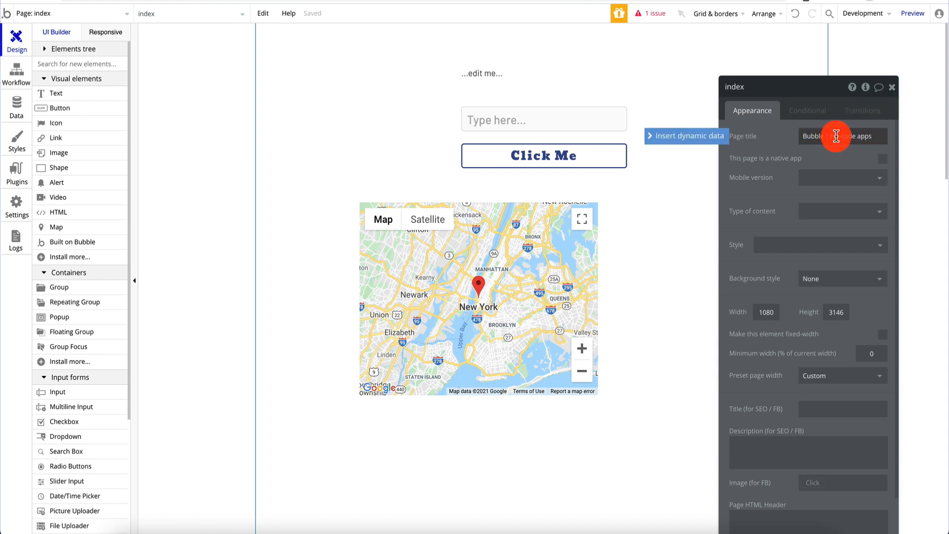
pyautogui.moveTo(826, 136); pyautogui.dragTo(890, 134)
pyautogui.press('BackSpace')
pyautogui.press('Return')
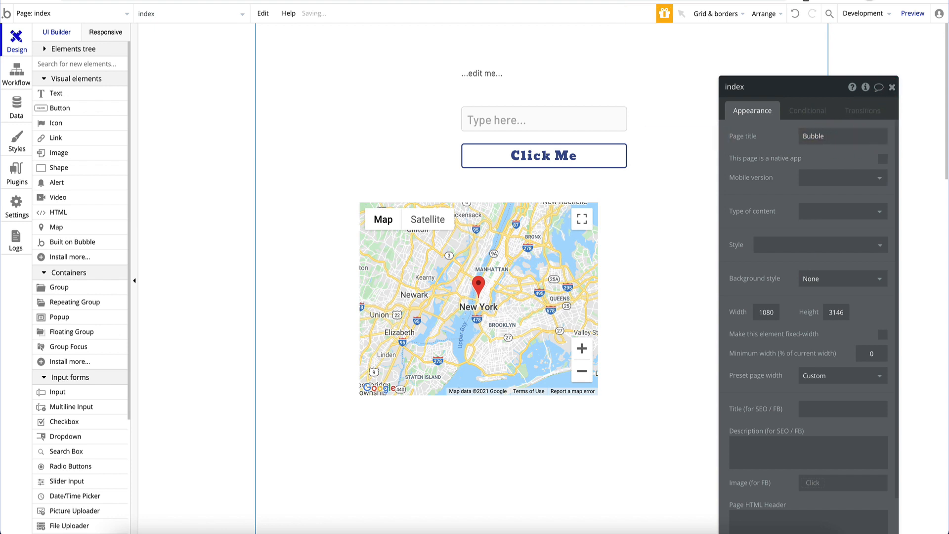
# Step: View the Footer reusable element and the Header reusable element in the design editor
pyautogui.click(68, 15)
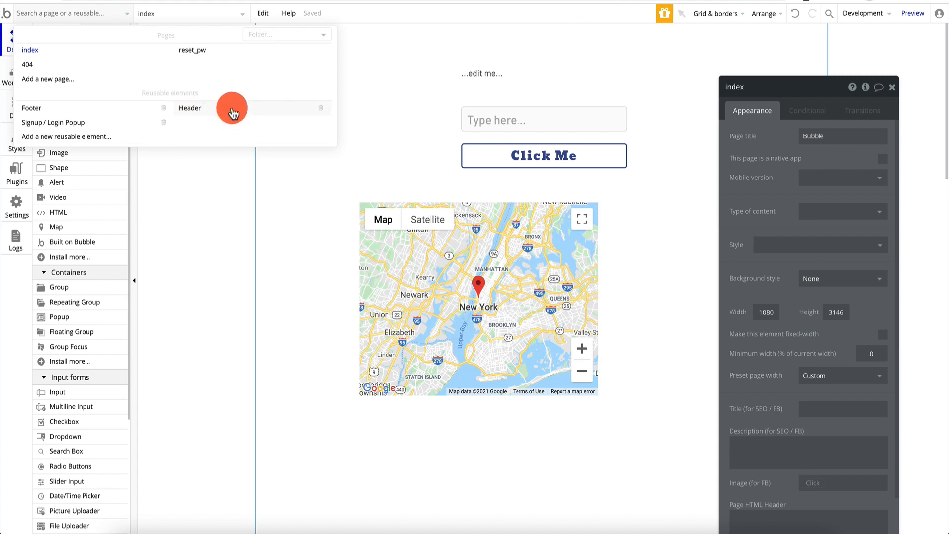
pyautogui.click(108, 111)
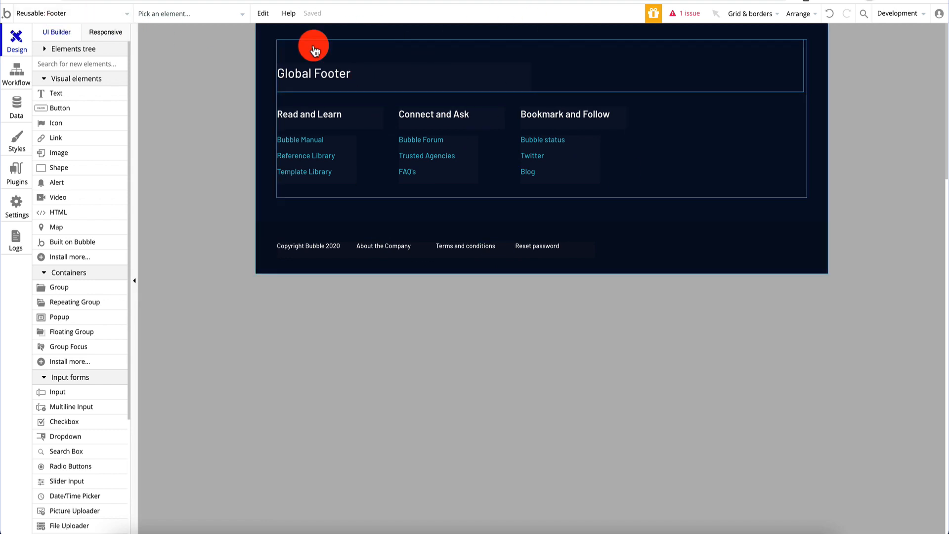
pyautogui.click(94, 13)
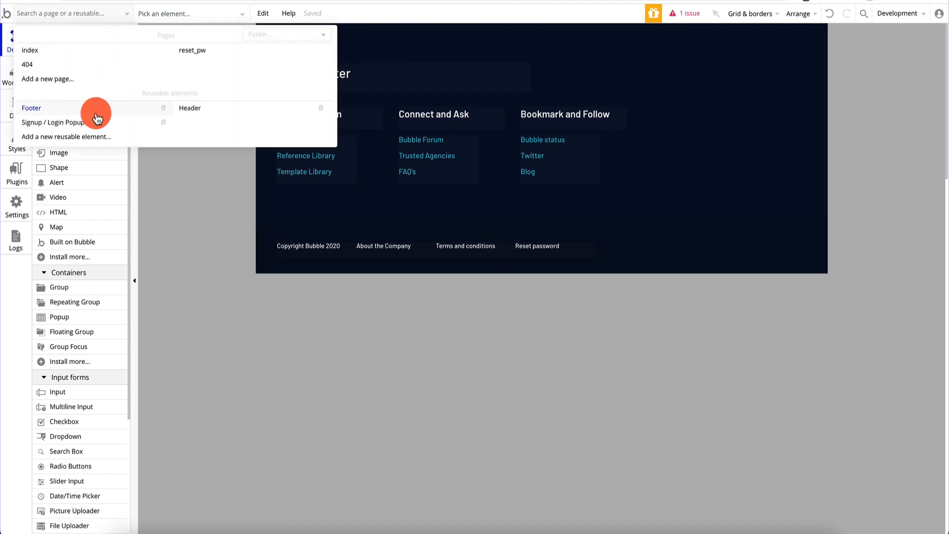
pyautogui.click(213, 107)
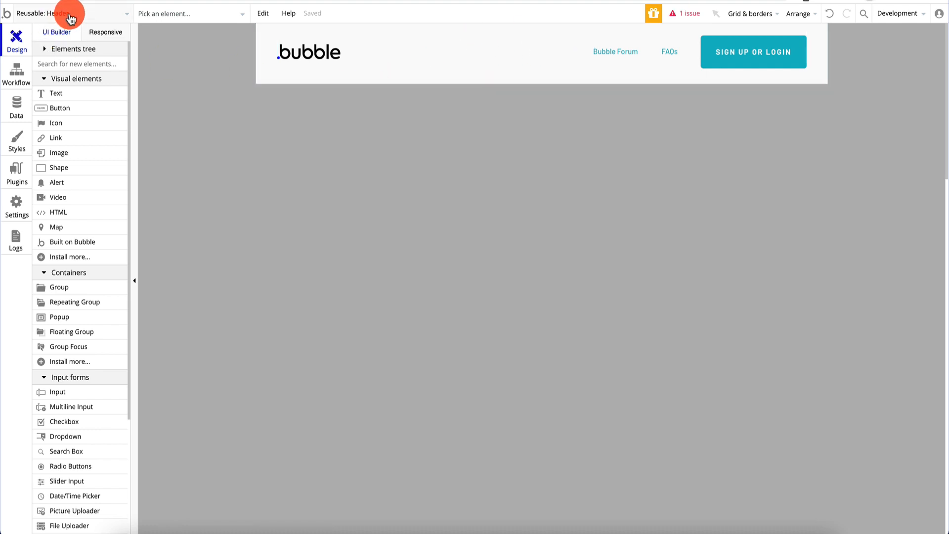
# Step: Add the reusable Header to the index page and align it with the page's top edge at X 0, Y 0
pyautogui.click(59, 11)
pyautogui.click(60, 38)
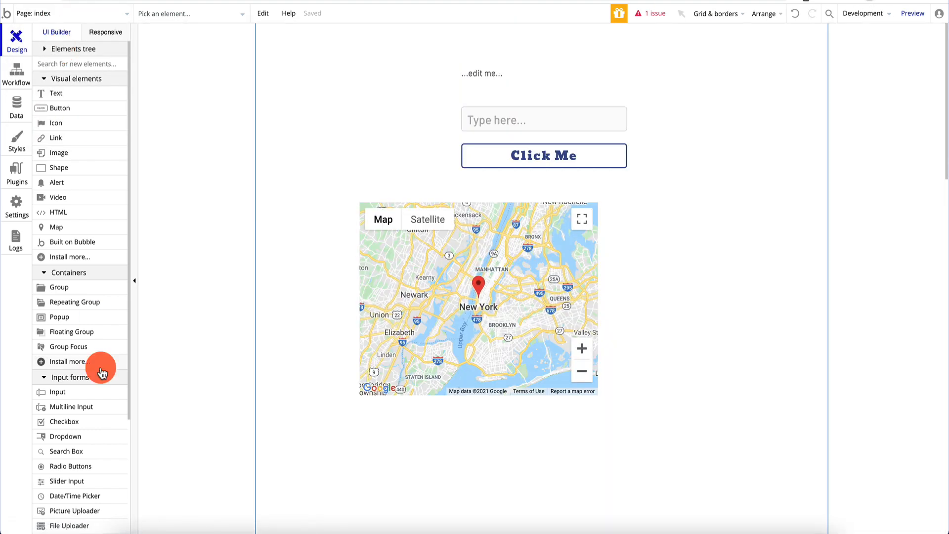
pyautogui.scroll(-4, 99, 366)
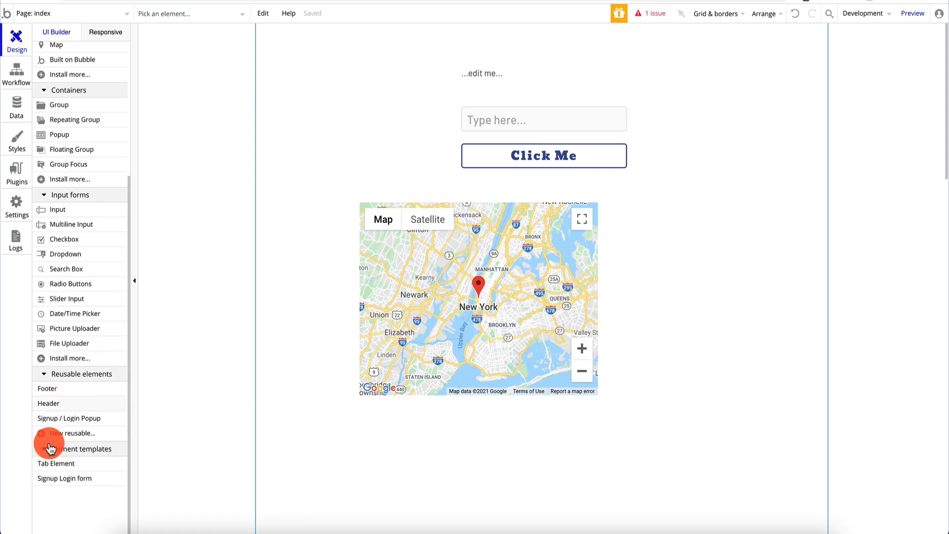
pyautogui.click(78, 403)
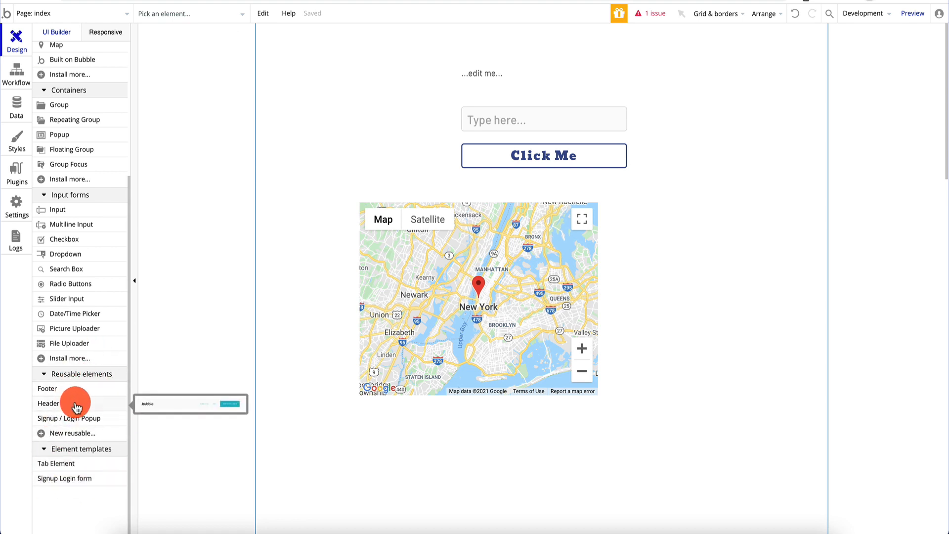
pyautogui.click(333, 36)
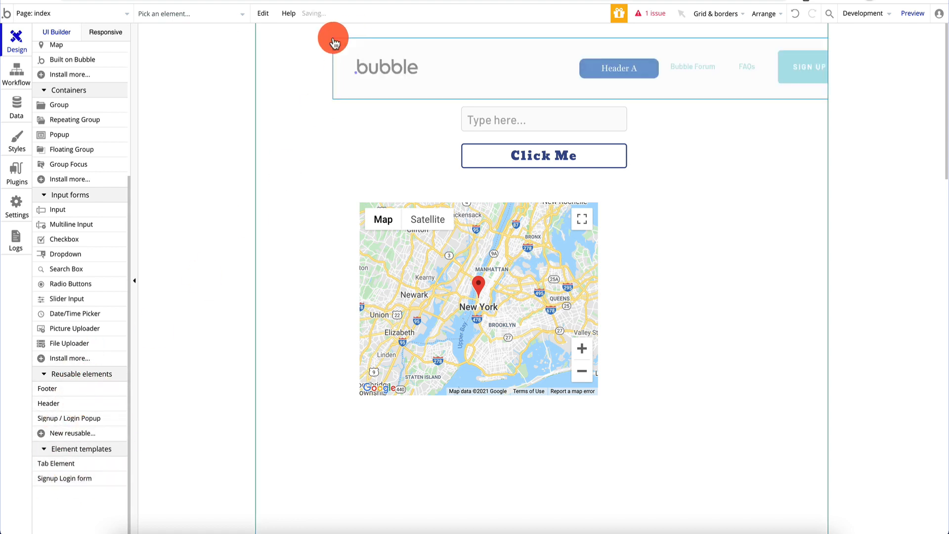
pyautogui.moveTo(434, 48); pyautogui.dragTo(386, 43)
pyautogui.click(331, 200)
pyautogui.click(393, 43)
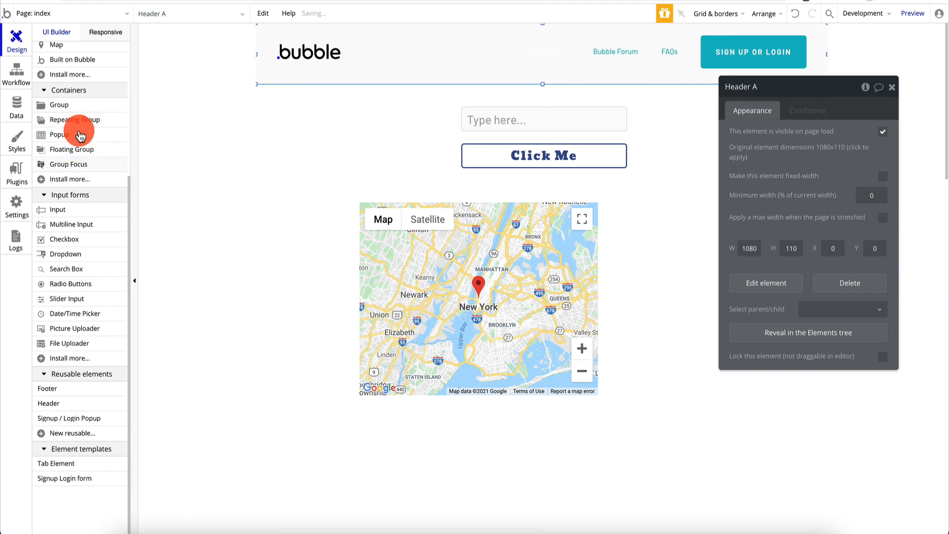
# Step: Open the Header reusable element again and preview the Header and Footer thumbnails in the list of pages and reusable elements
pyautogui.click(85, 11)
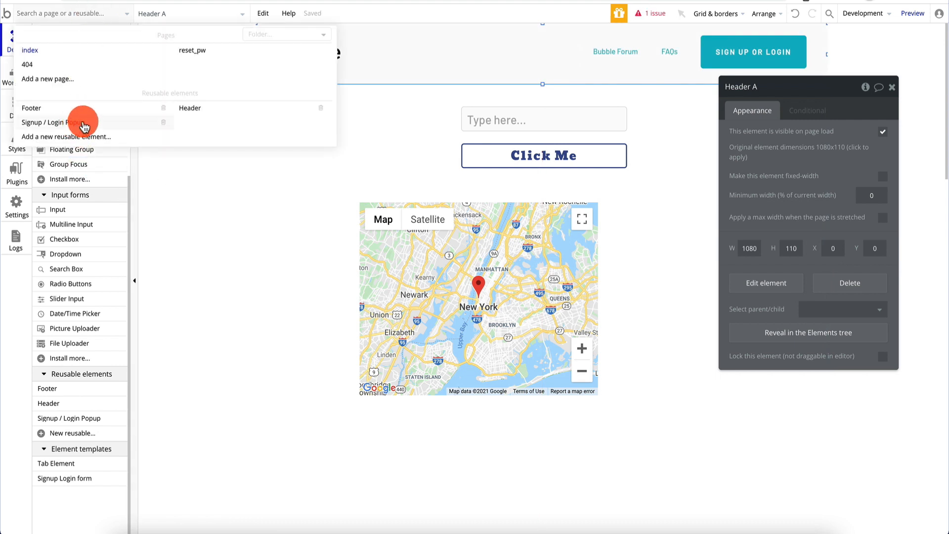
pyautogui.click(200, 108)
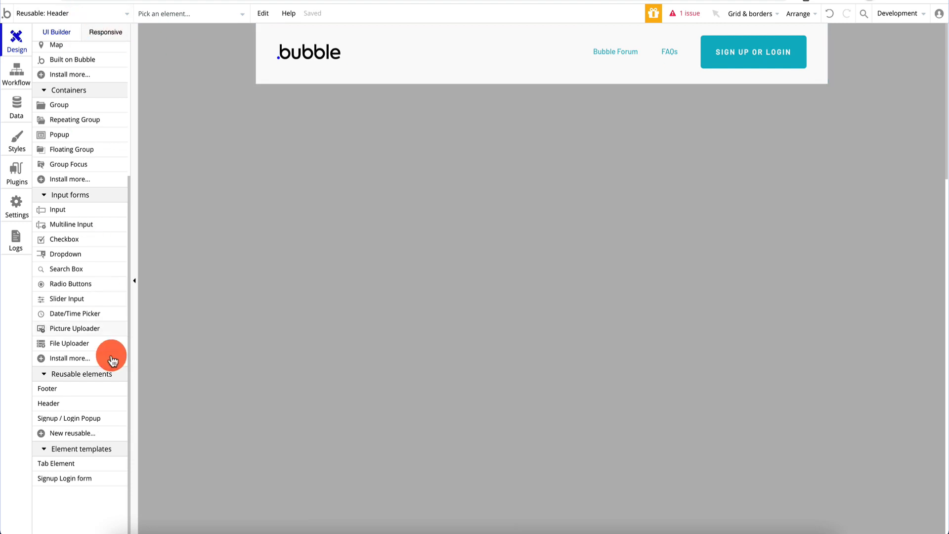
pyautogui.click(68, 15)
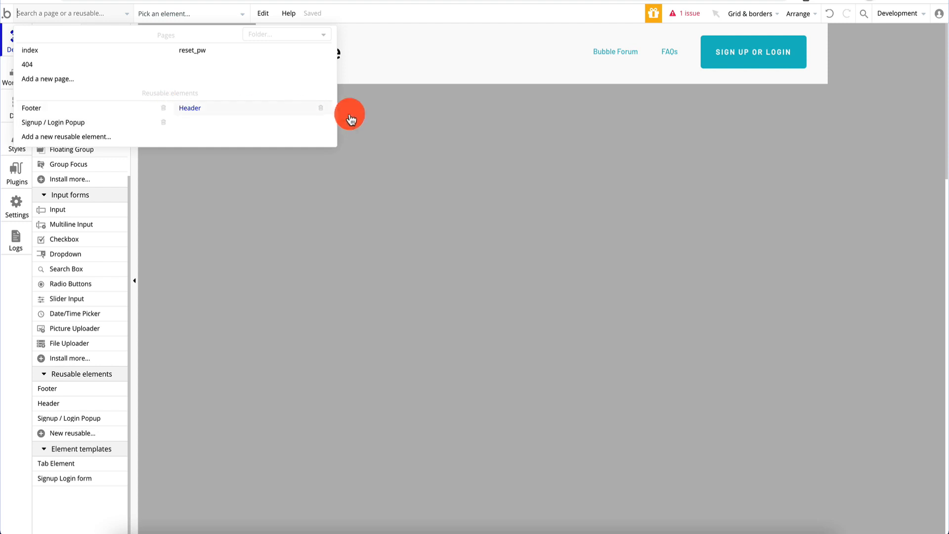
pyautogui.moveTo(314, 113)
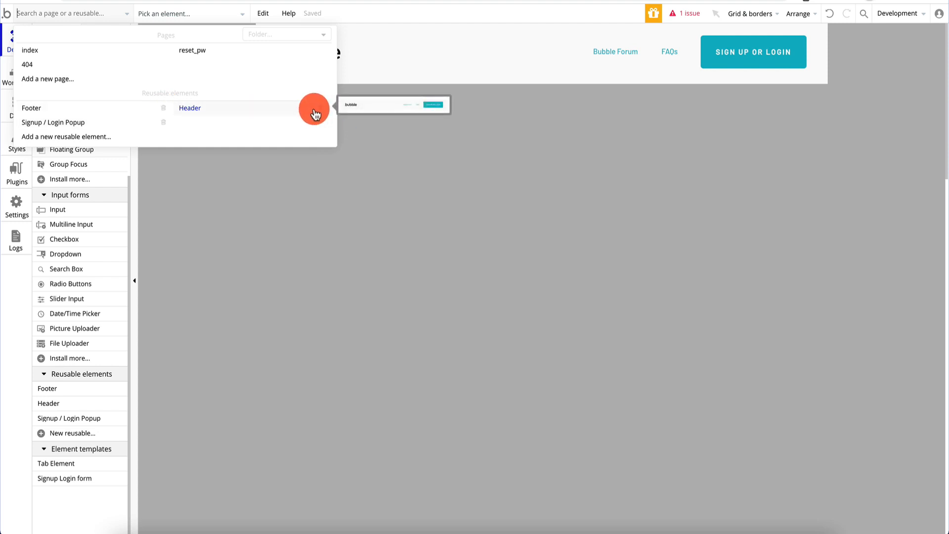
pyautogui.moveTo(138, 127)
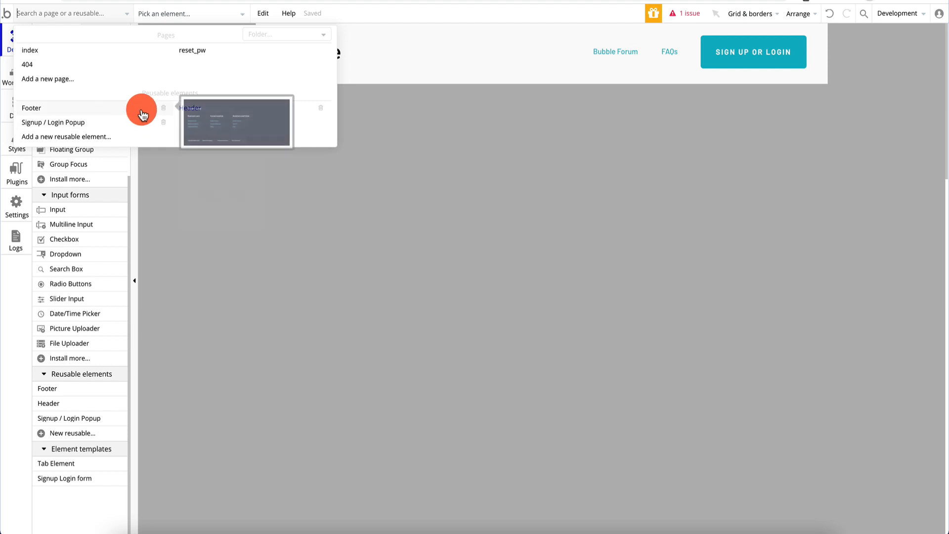
pyautogui.moveTo(116, 116)
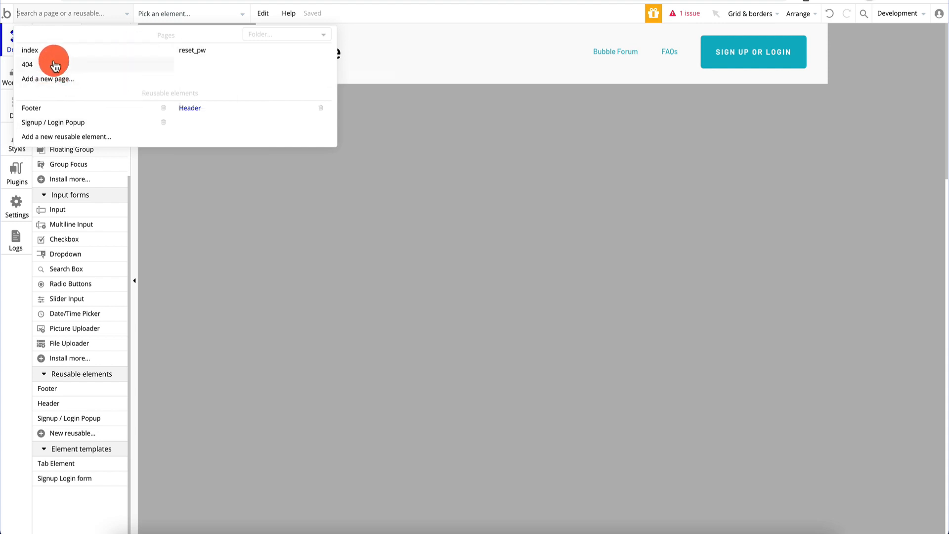
# Step: Glance at the data types, return to the index page design, and inspect the properties of its header element
pyautogui.click(9, 115)
pyautogui.click(106, 16)
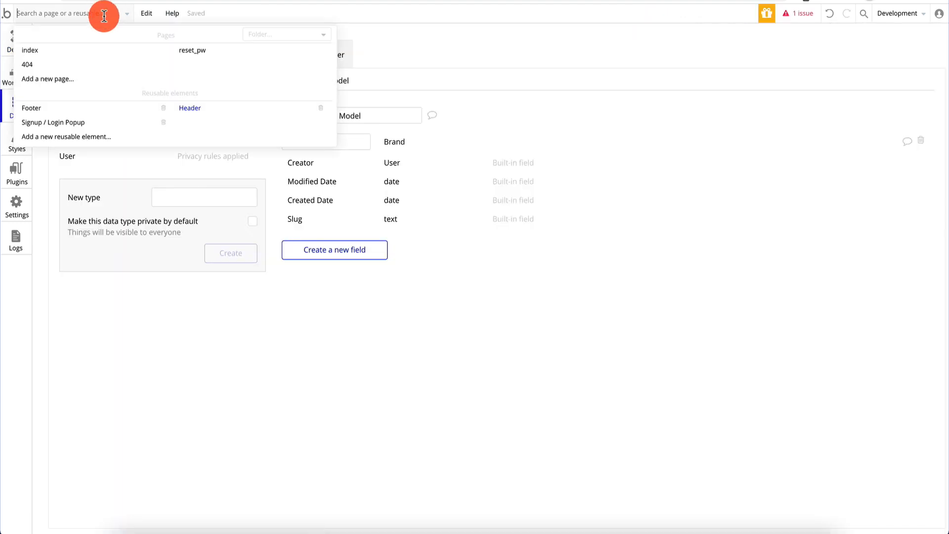
pyautogui.click(98, 45)
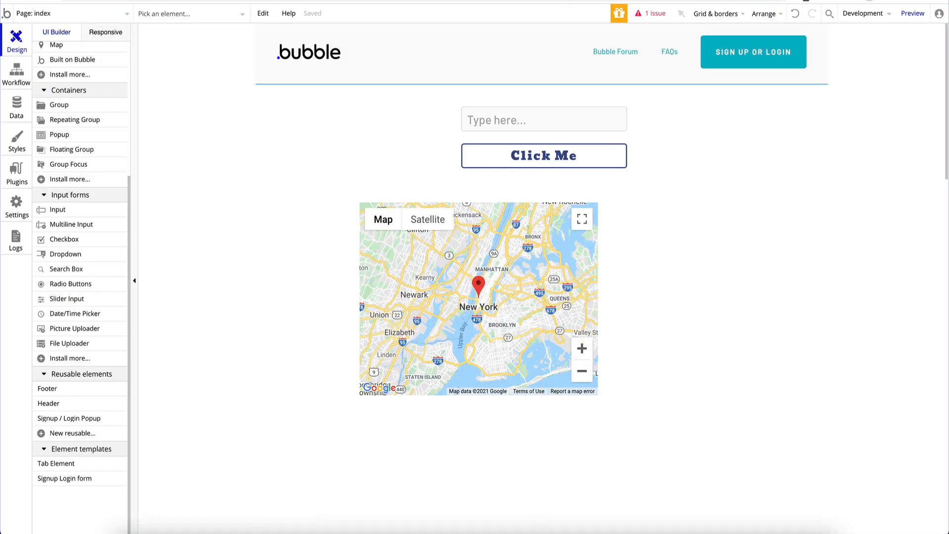
pyautogui.doubleClick(402, 184)
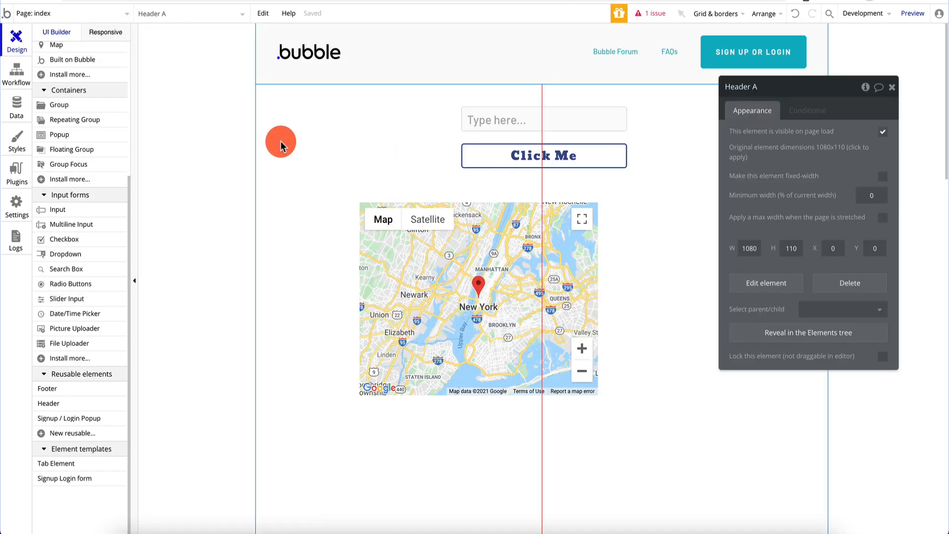